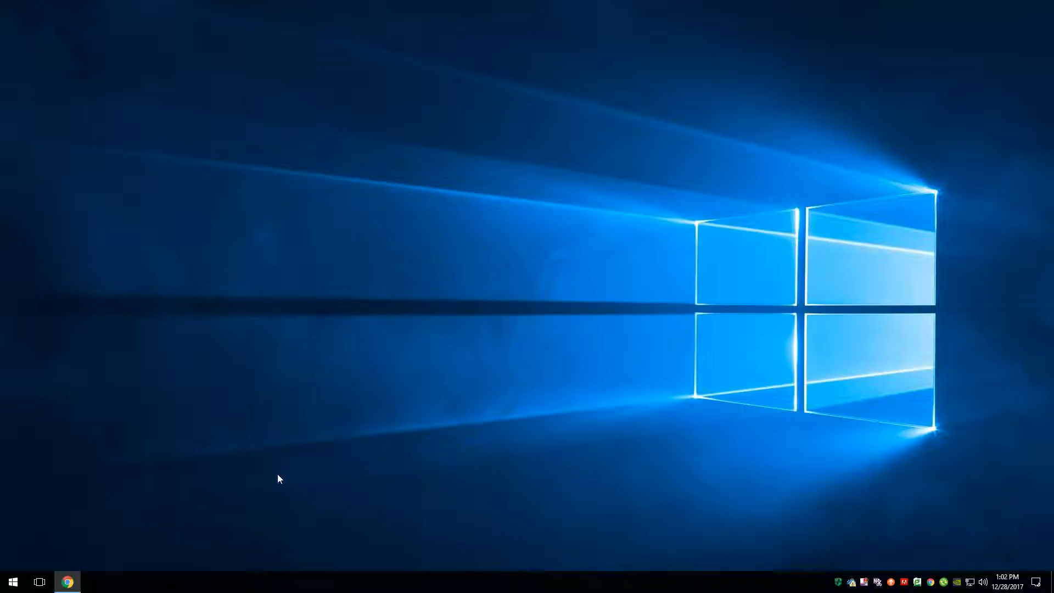
- Launch Publisher 2016 and create a blank 11 x 8.5" publication
left_click(15, 582)
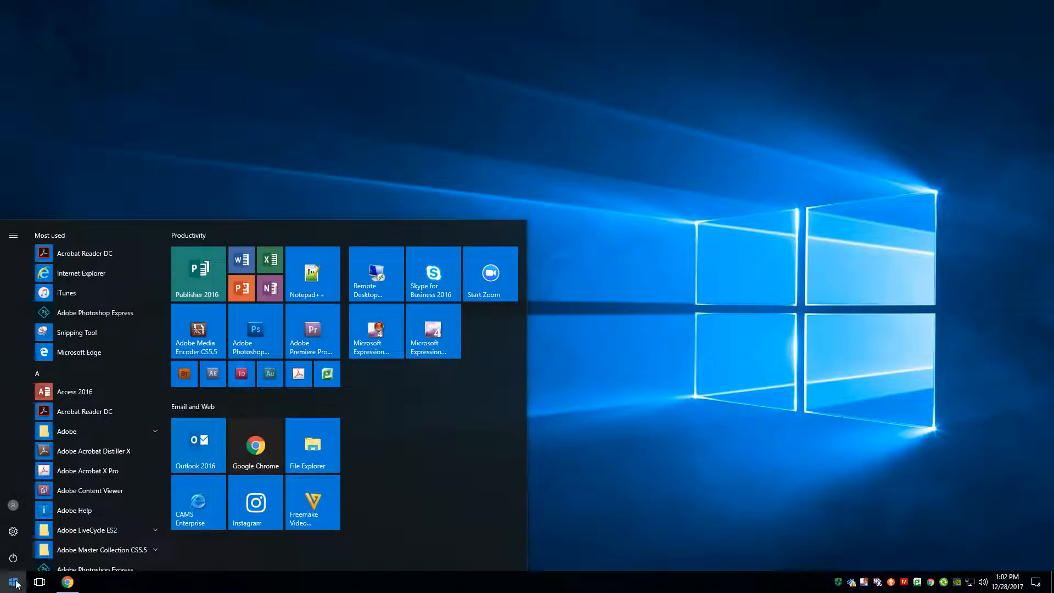
left_click(206, 281)
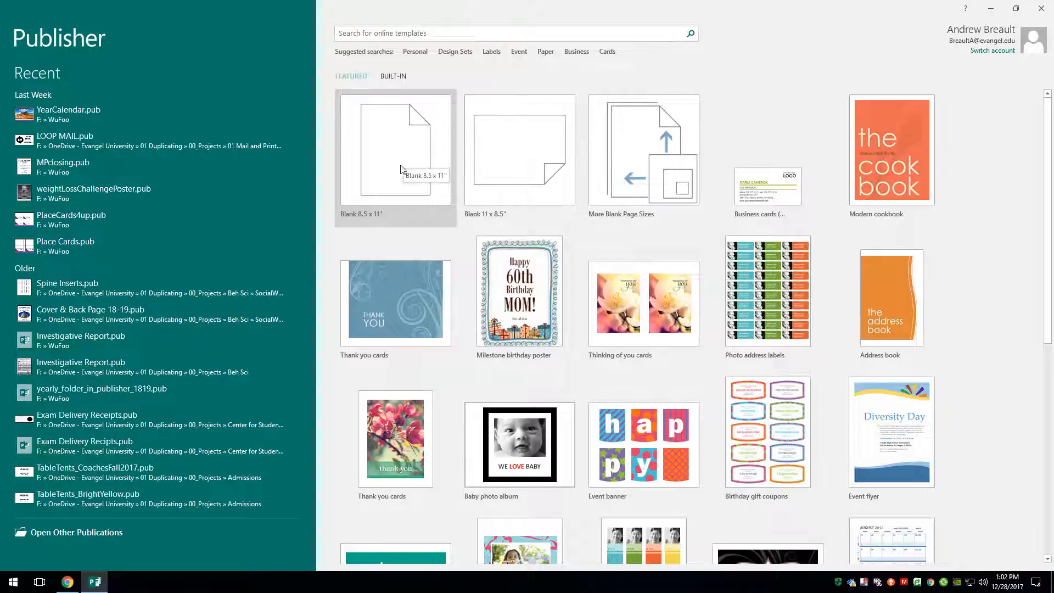
left_click(524, 155)
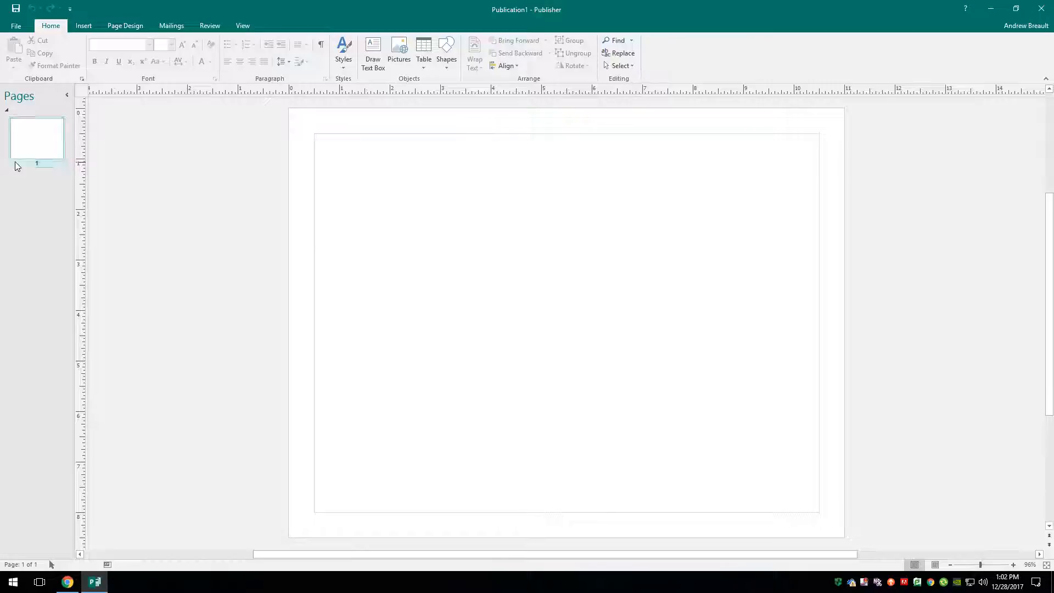
- Insert 25 new blank pages after the current page
left_click(87, 28)
left_click(12, 67)
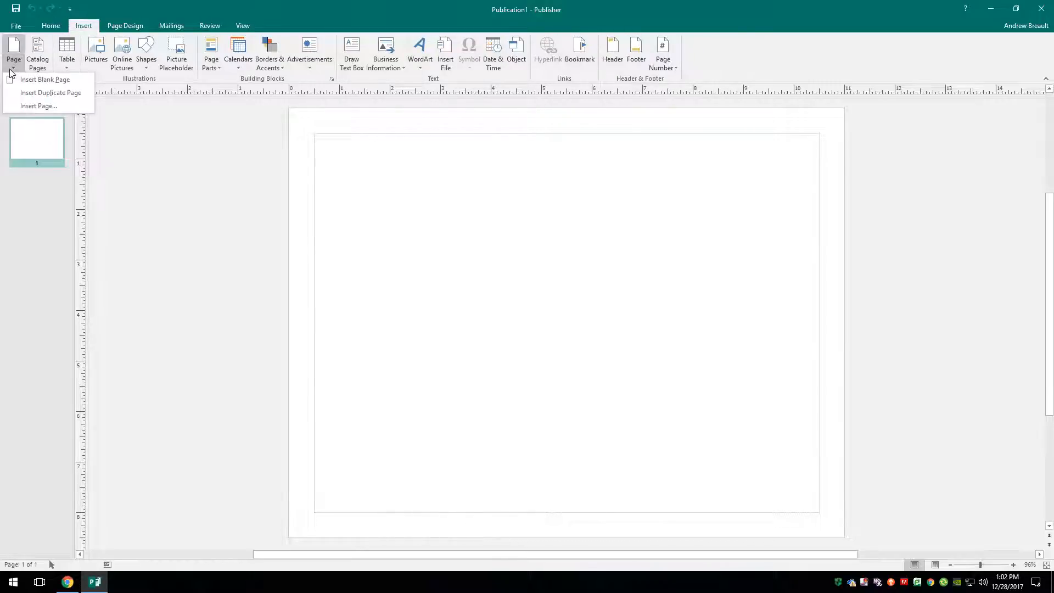
left_click(48, 106)
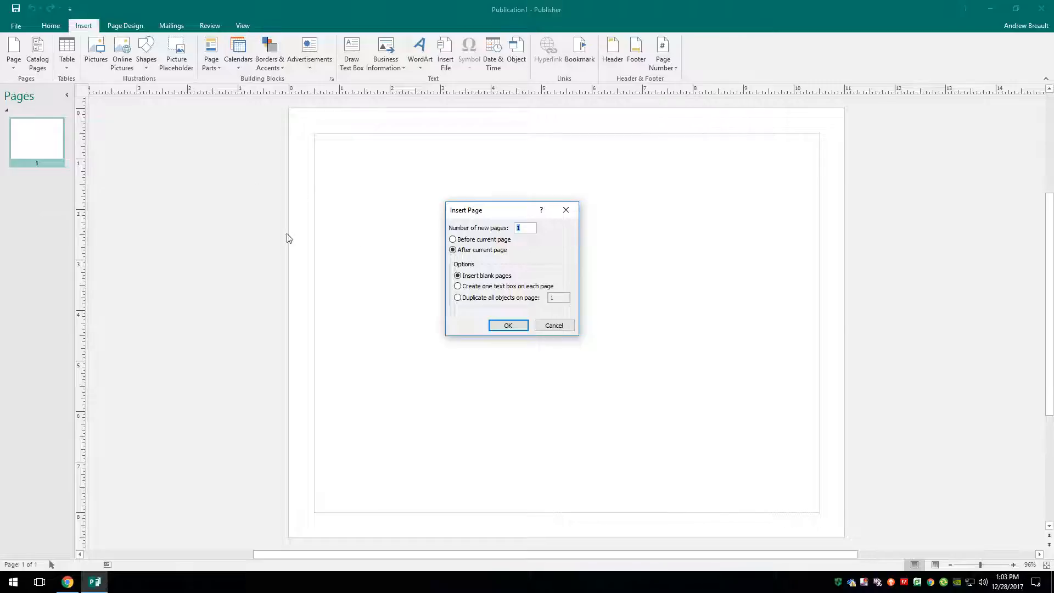
type("25")
left_click(521, 326)
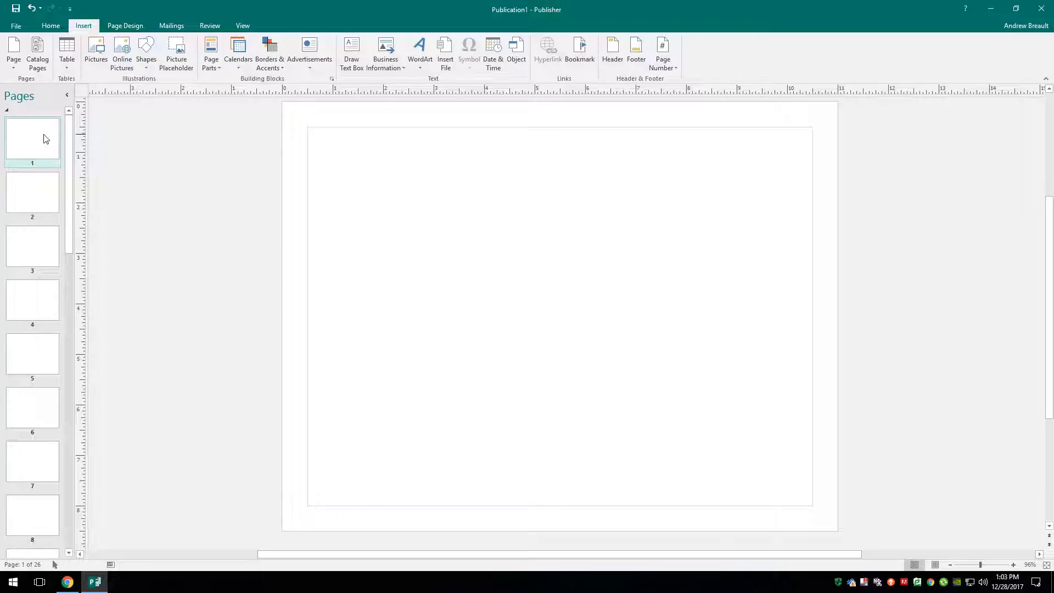
left_click(29, 142)
left_click(39, 206)
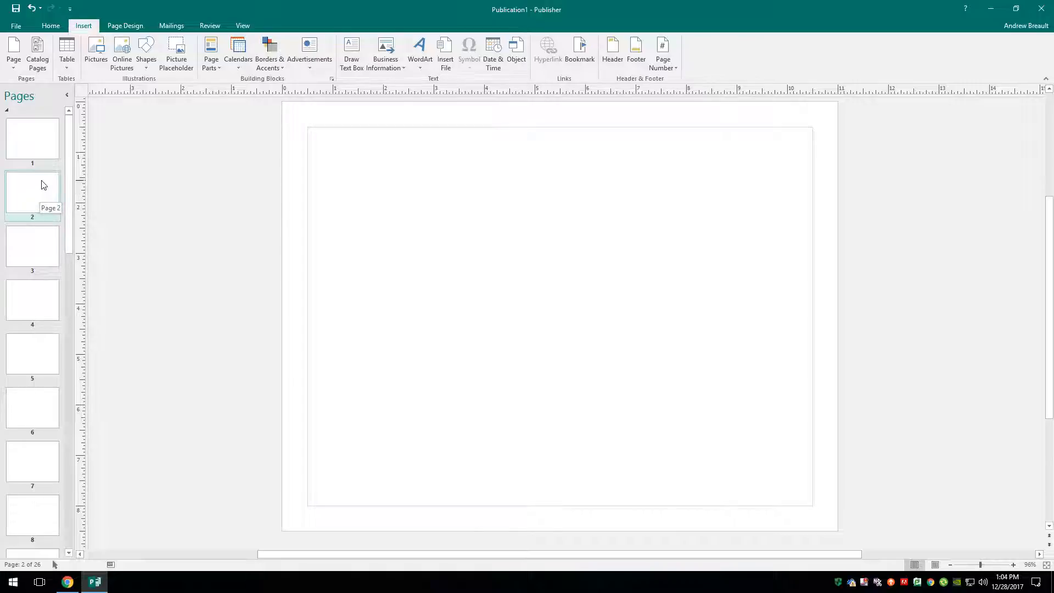
left_click(43, 251)
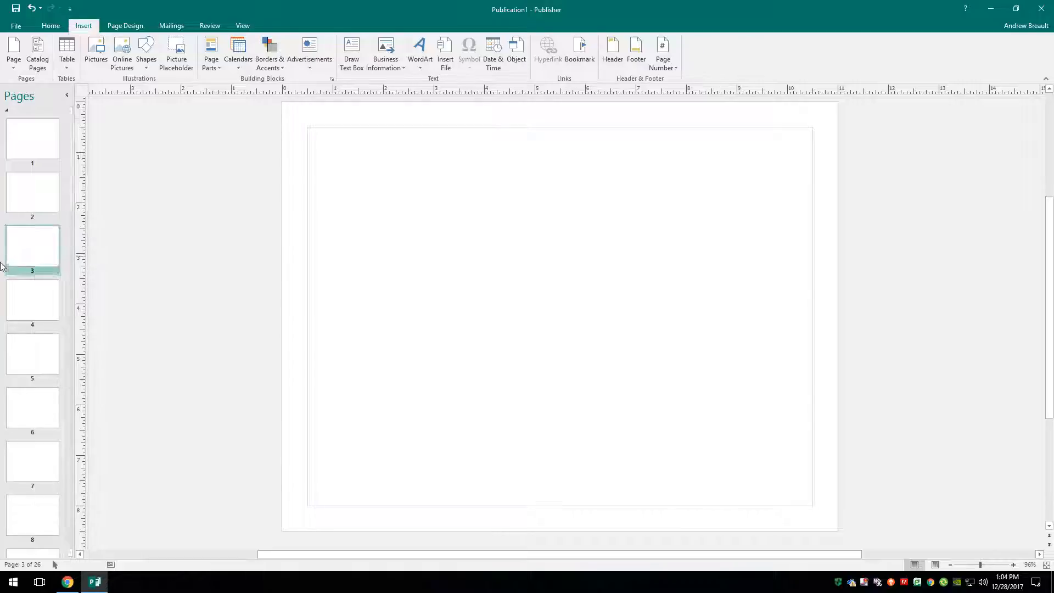
left_click(38, 194)
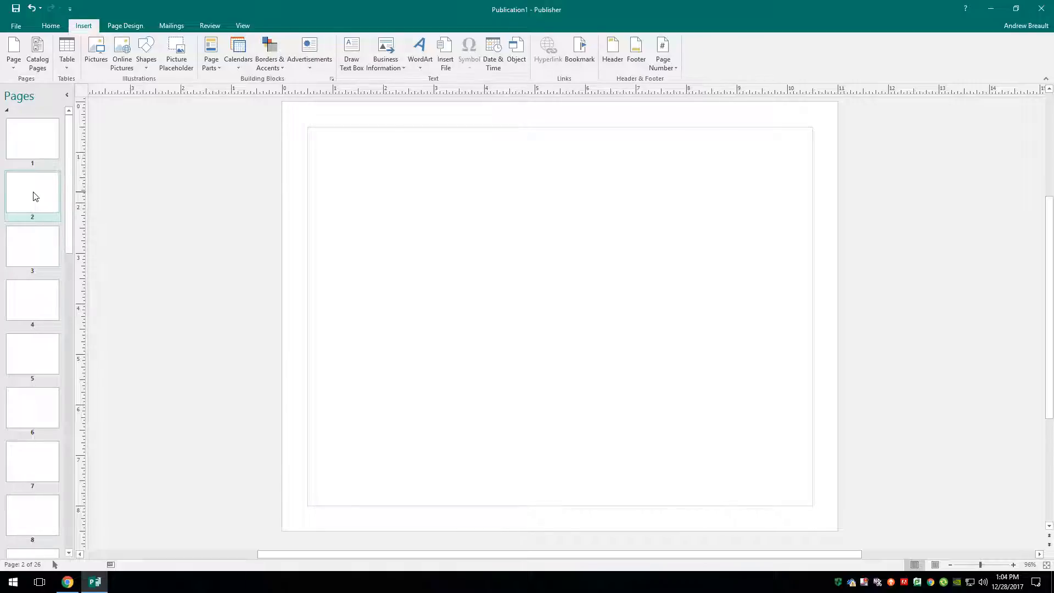
left_click(44, 245)
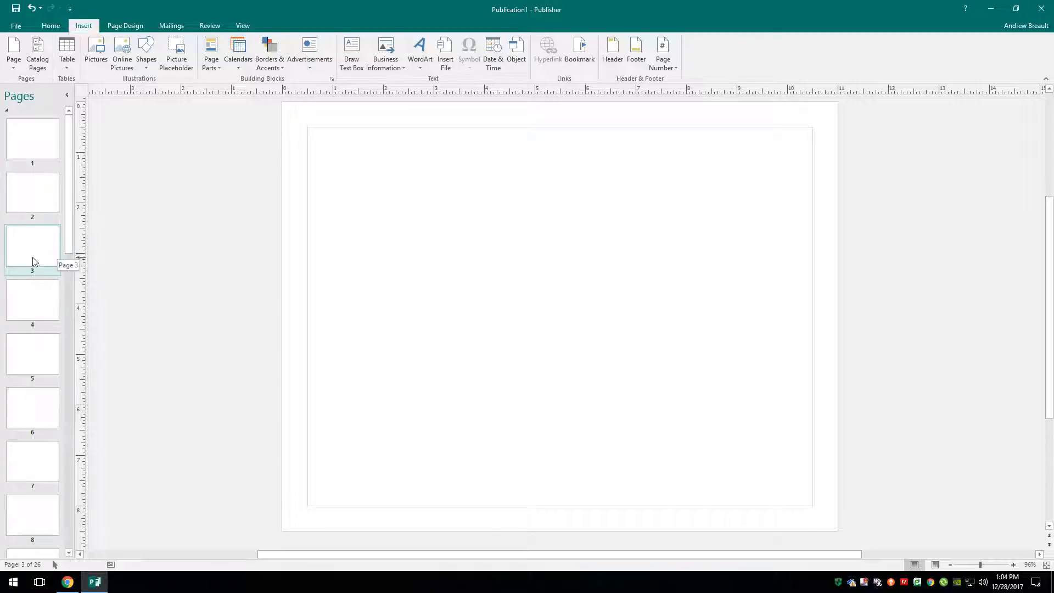
- Open the master pages for editing from page 2
left_click(39, 193)
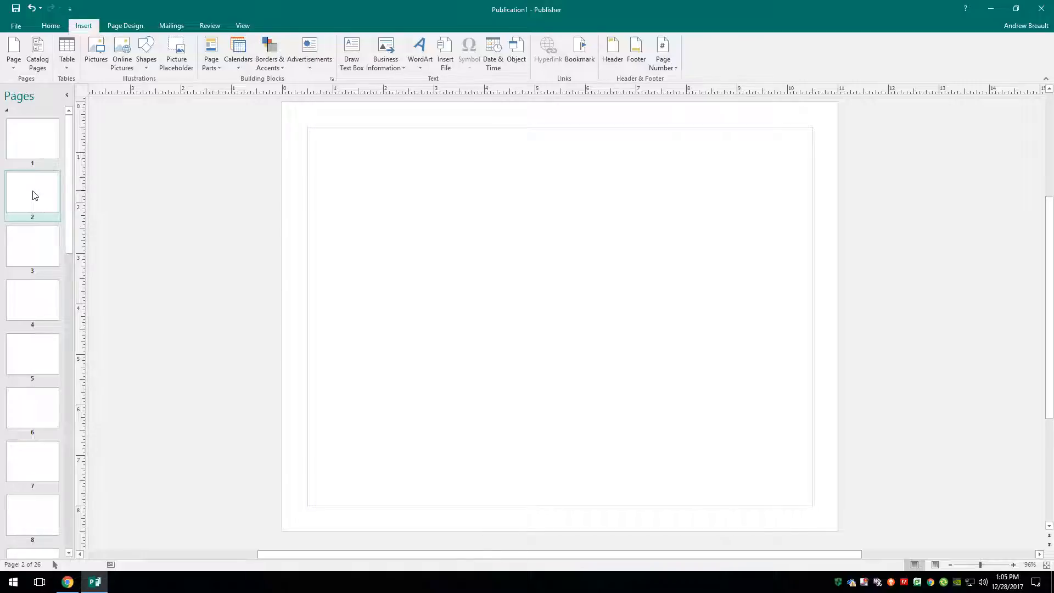
right_click(34, 195)
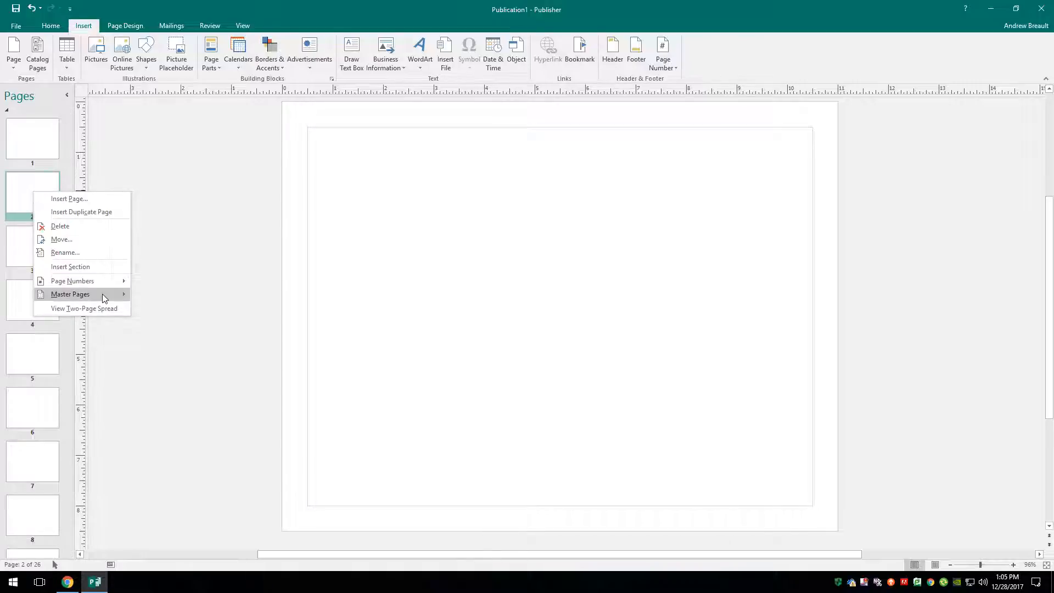
mouse_move(102, 294)
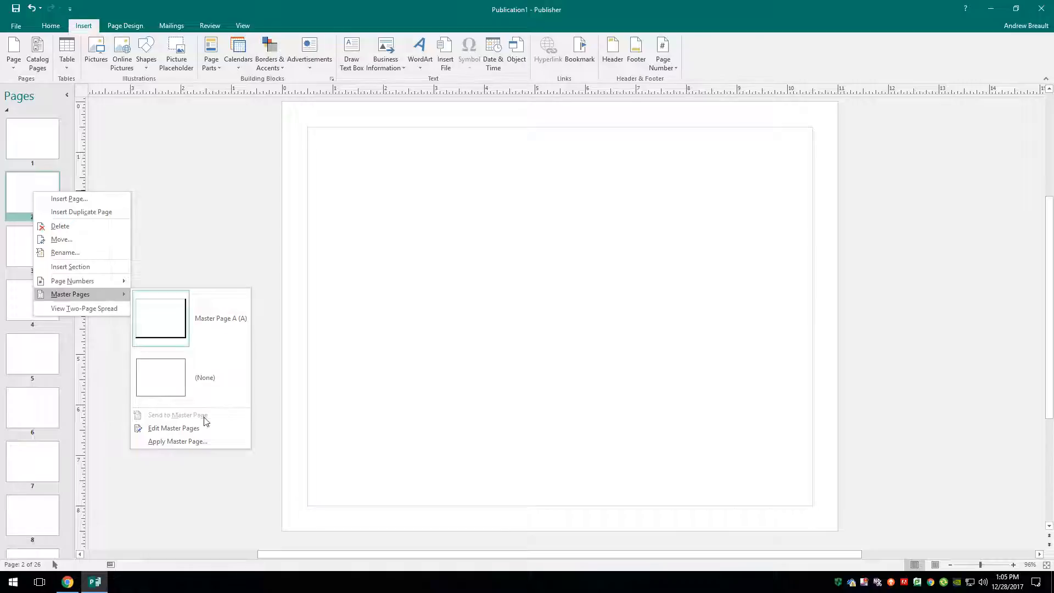
left_click(184, 430)
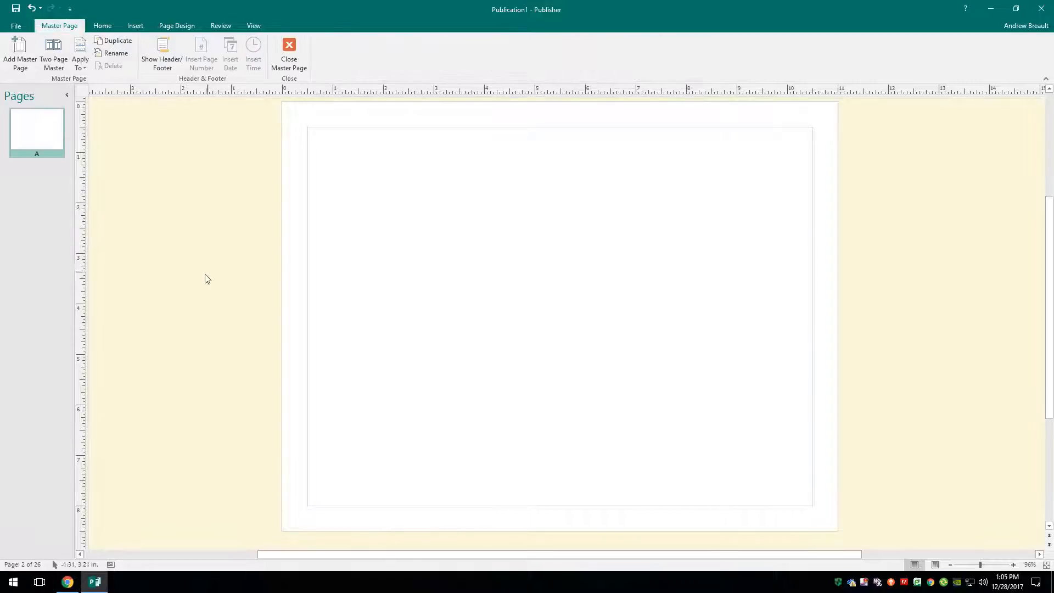
- Add a new single-page master with page ID B and the description "Month View"
right_click(28, 180)
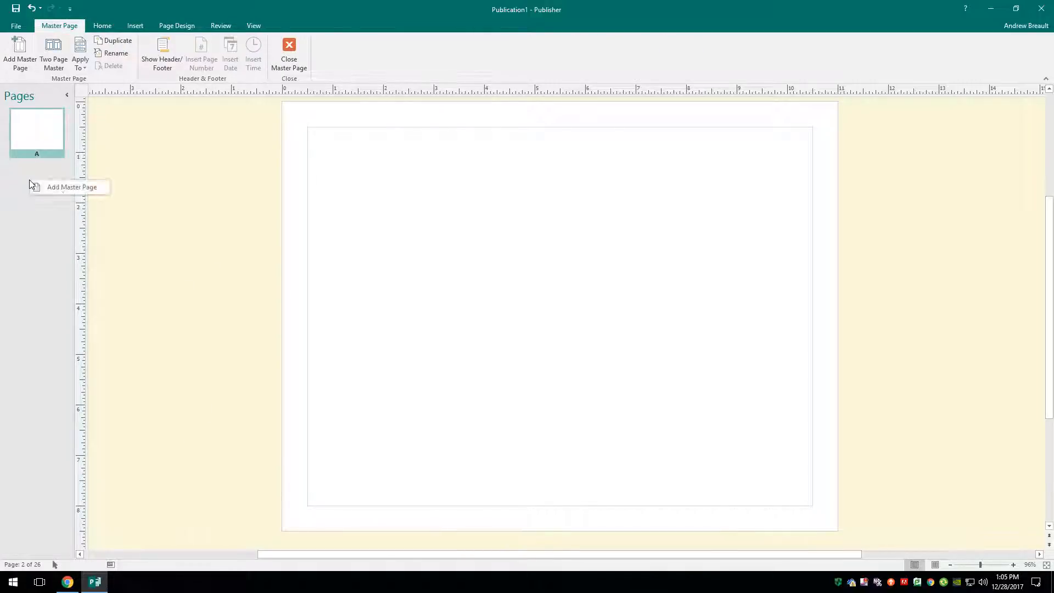
left_click(59, 188)
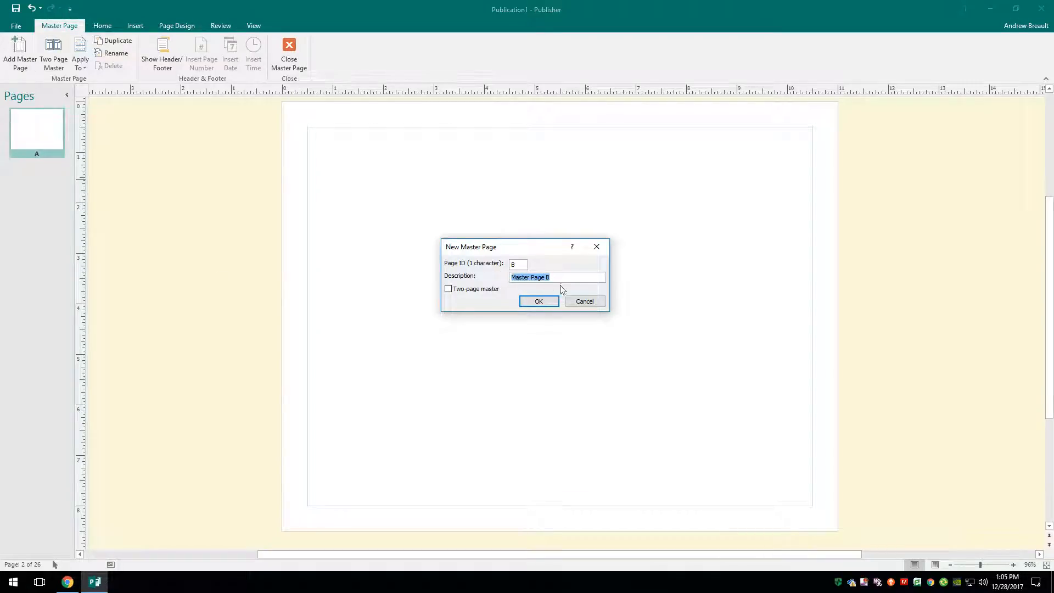
left_click_drag(552, 277, 506, 279)
type("Month View")
left_click(539, 302)
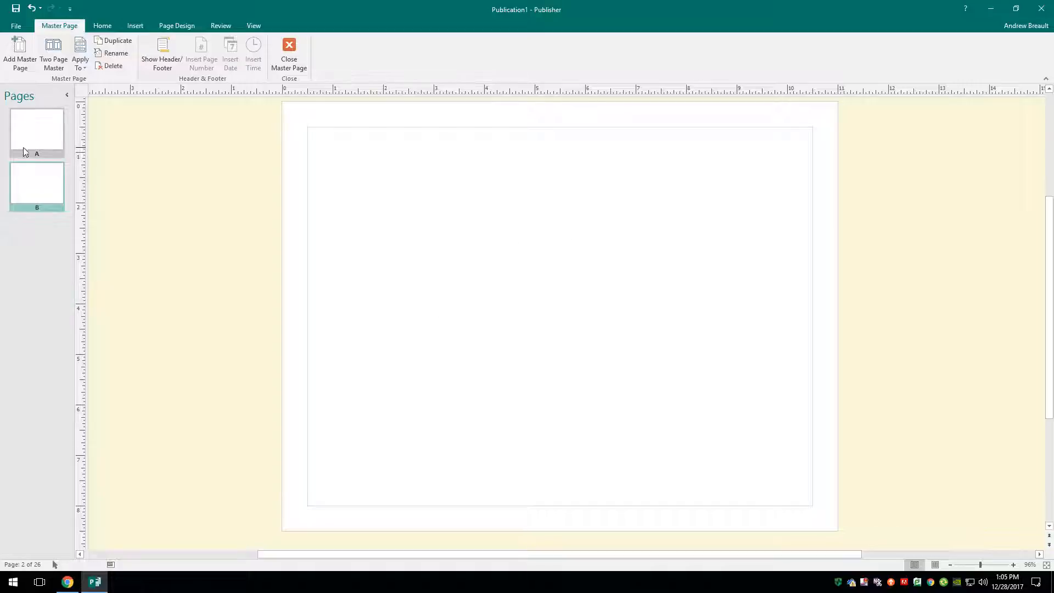
- Rename master page A with a description that identifies it as the picture page
right_click(39, 140)
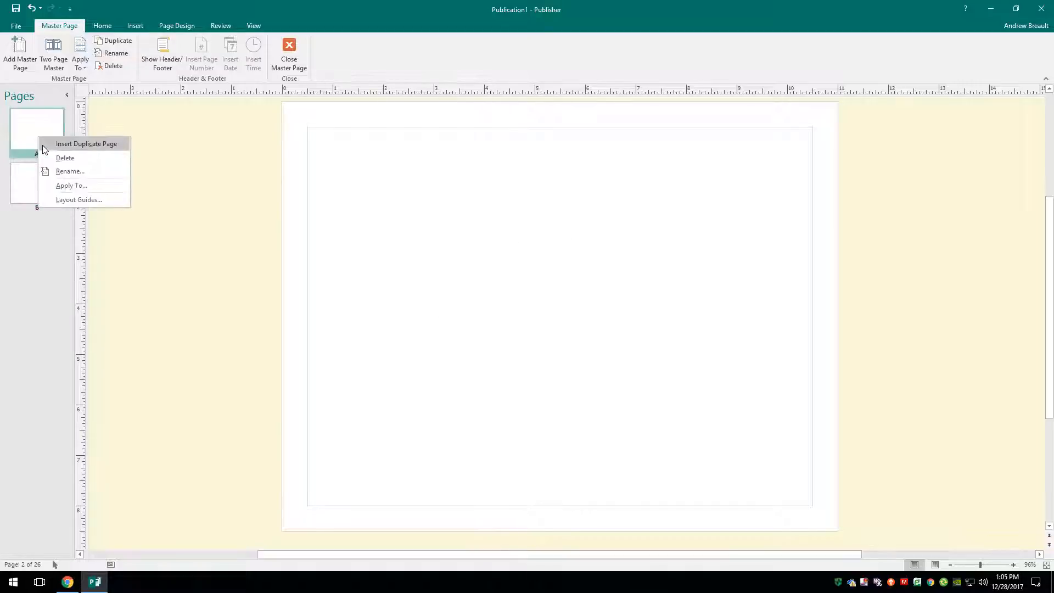
left_click(80, 172)
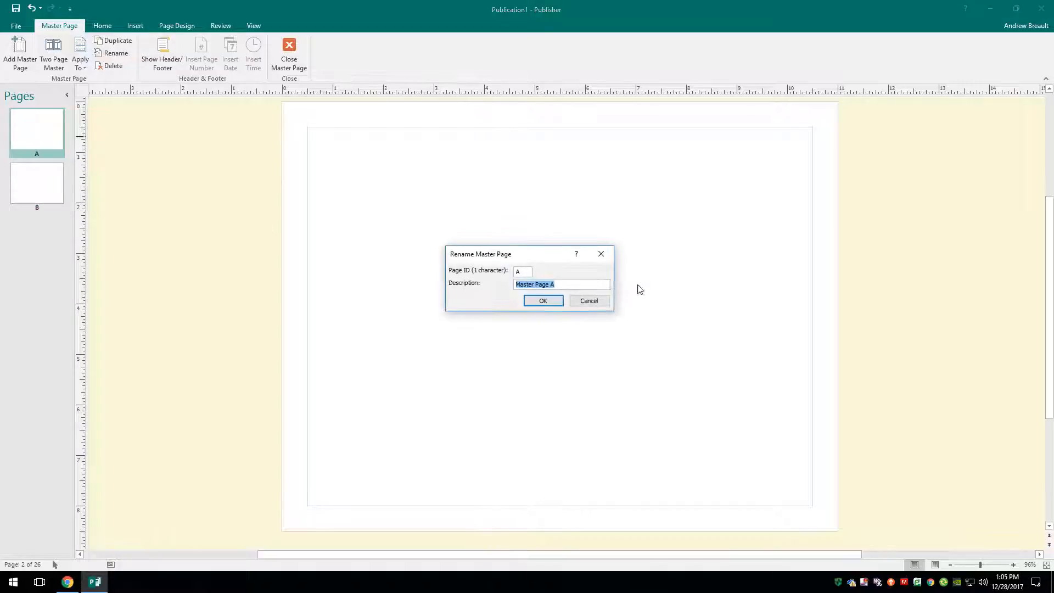
left_click(568, 284)
left_click_drag(564, 285, 500, 285)
type("Pictur")
left_click(547, 301)
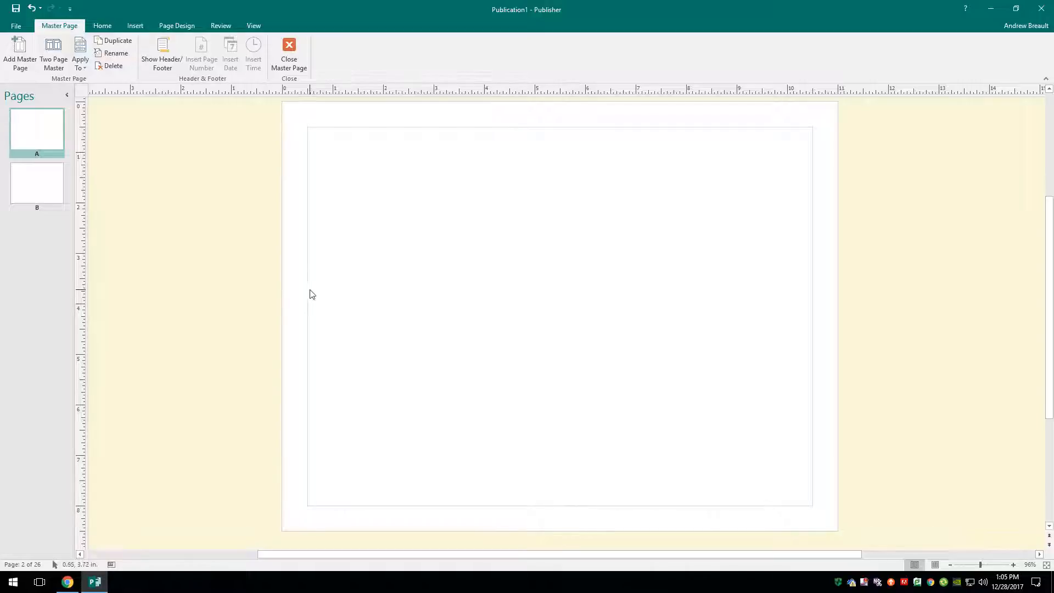
- Move the left, top and right margin guides of master page A to about 0.25 in from the page edges
left_click_drag(307, 266, 295, 264)
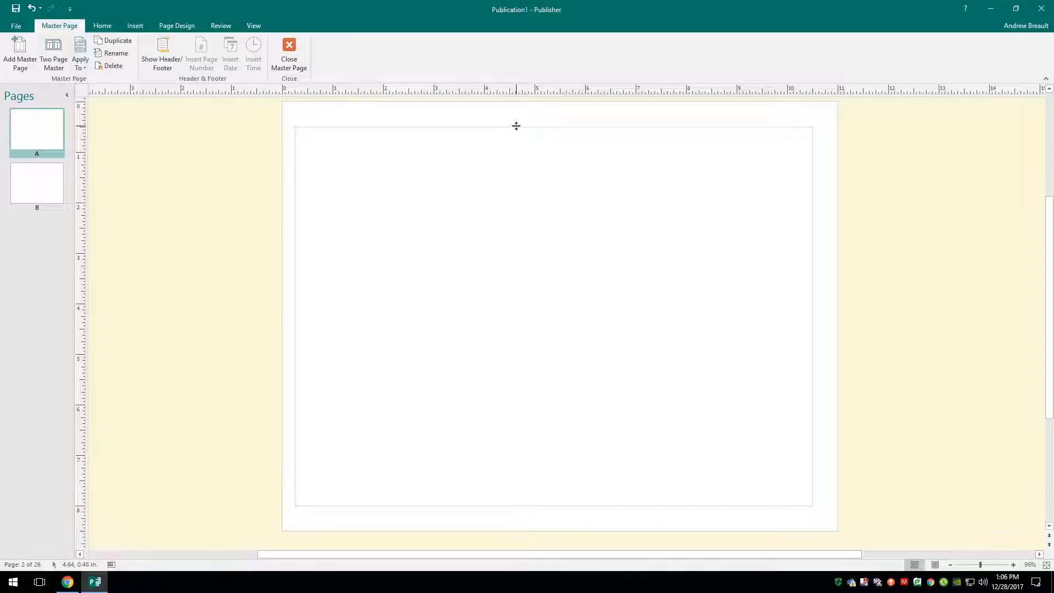
left_click_drag(516, 126, 517, 114)
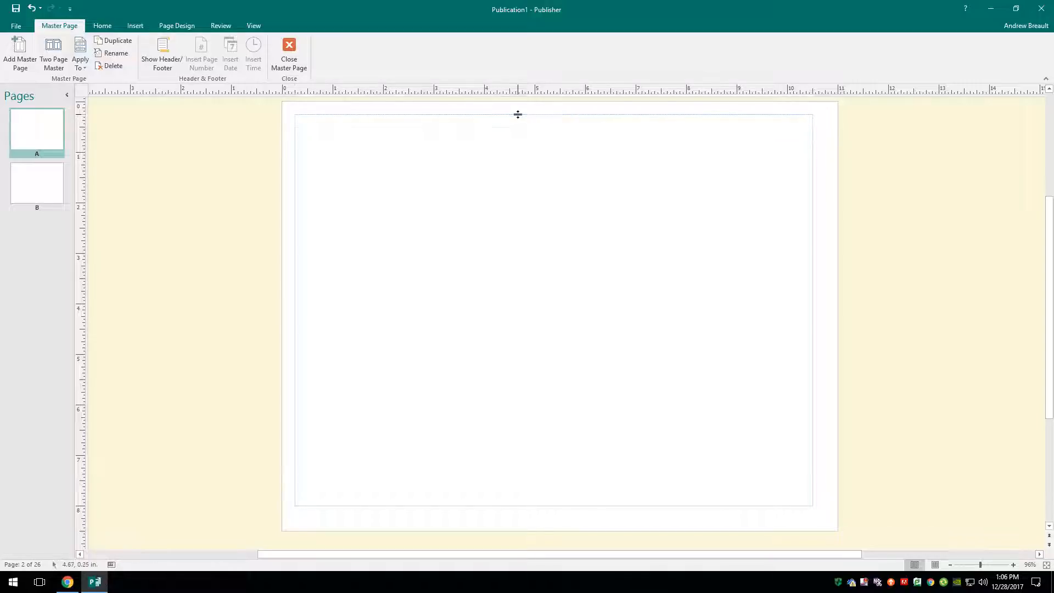
left_click_drag(813, 259, 826, 262)
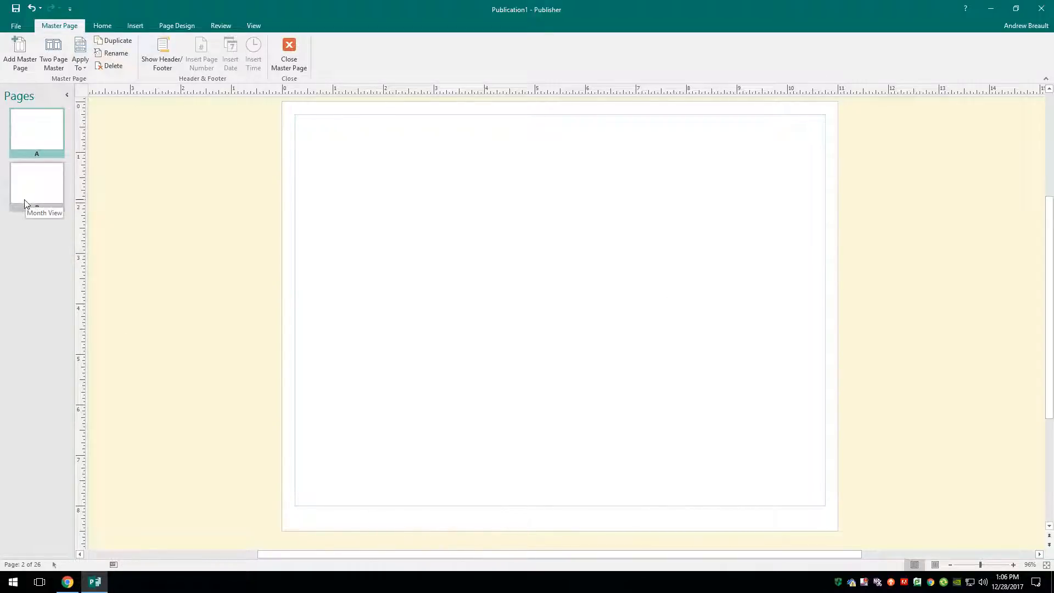
- Move the left, bottom and right margin guides of master page B to about 0.25 in from the page edges
left_click(35, 191)
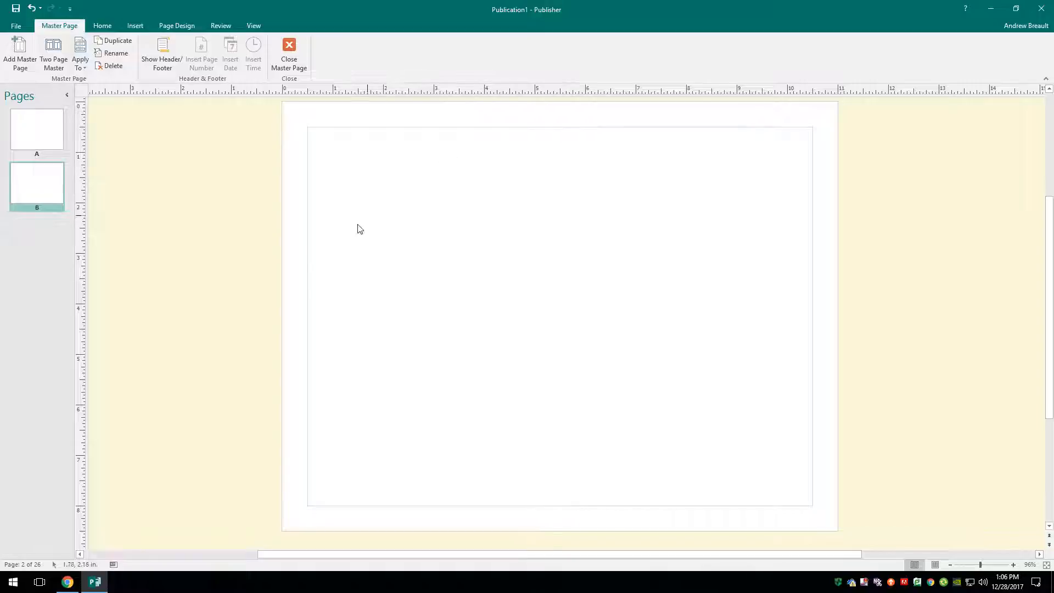
left_click_drag(307, 234, 295, 234)
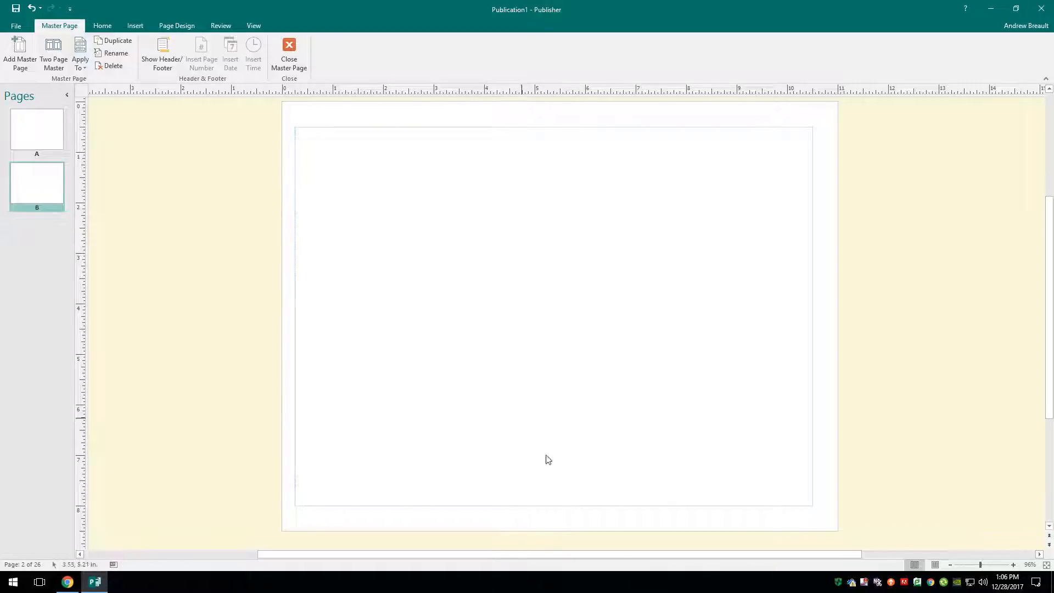
left_click_drag(529, 505, 529, 518)
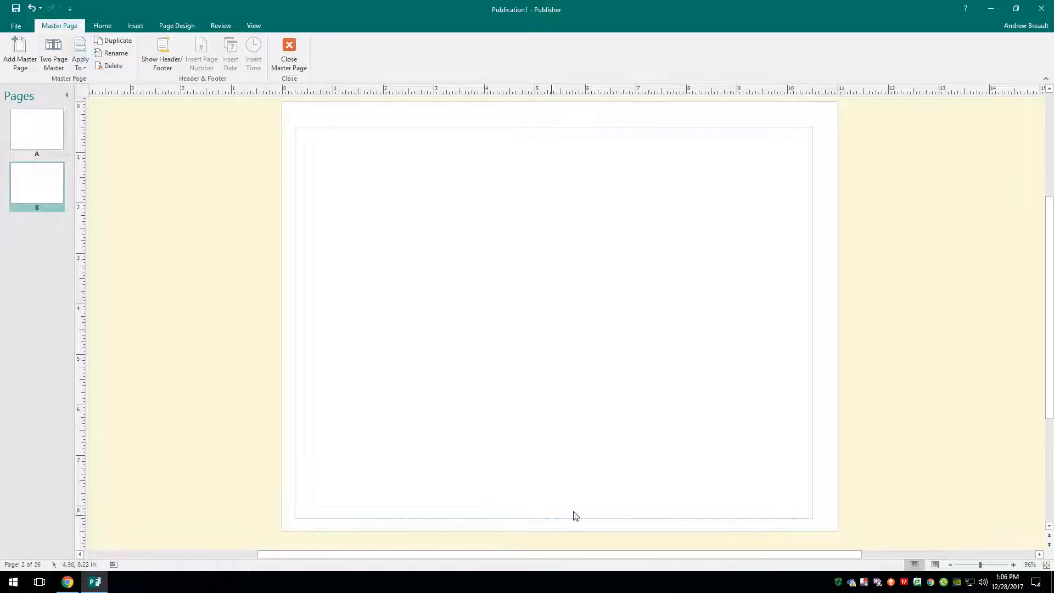
left_click_drag(815, 396, 825, 395)
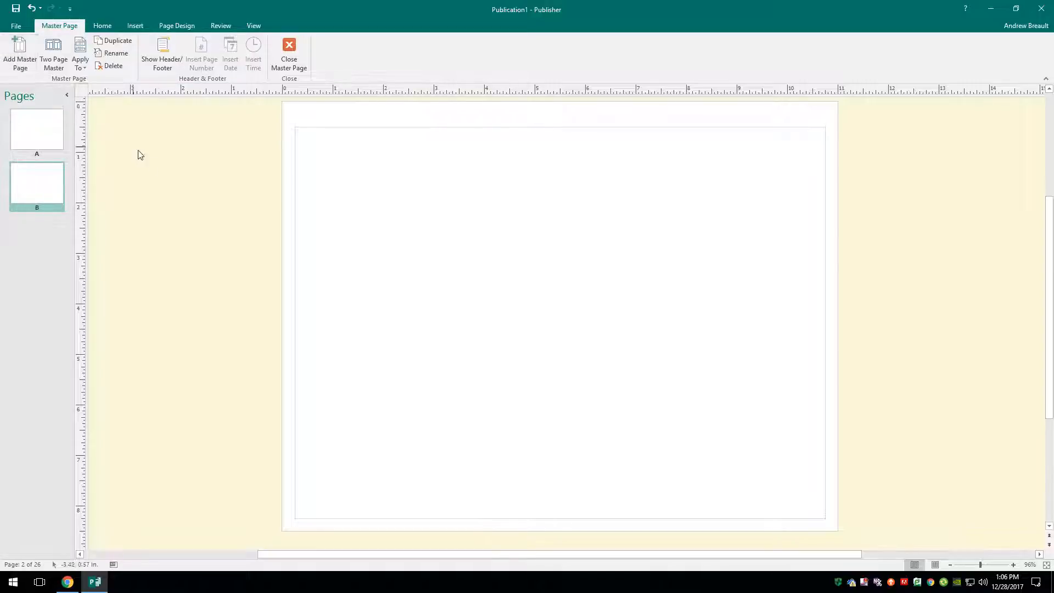
- Insert a table with 7 columns and 5 rows on master page B
left_click(104, 26)
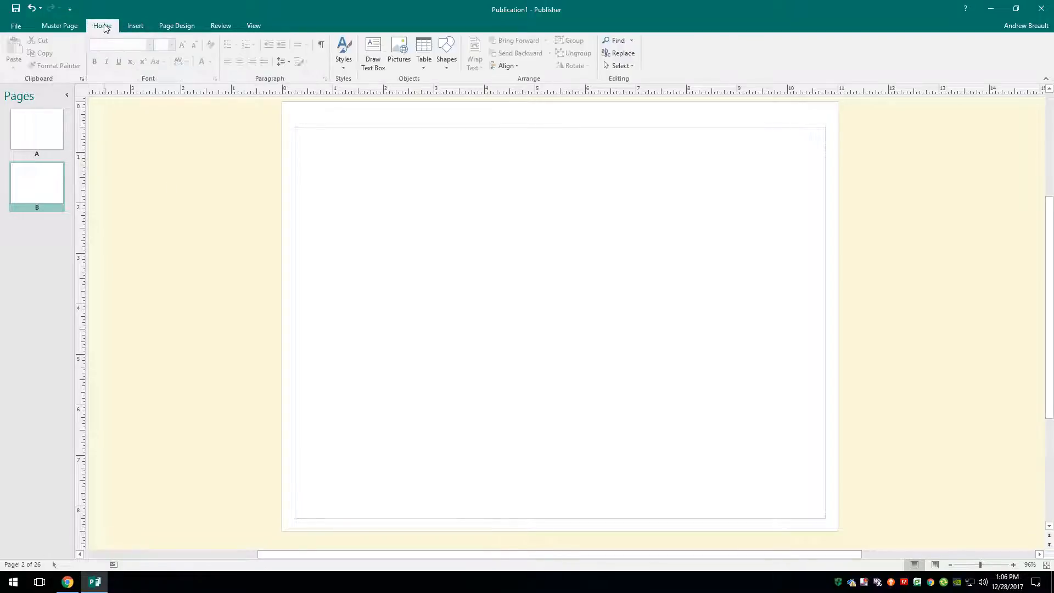
left_click(426, 67)
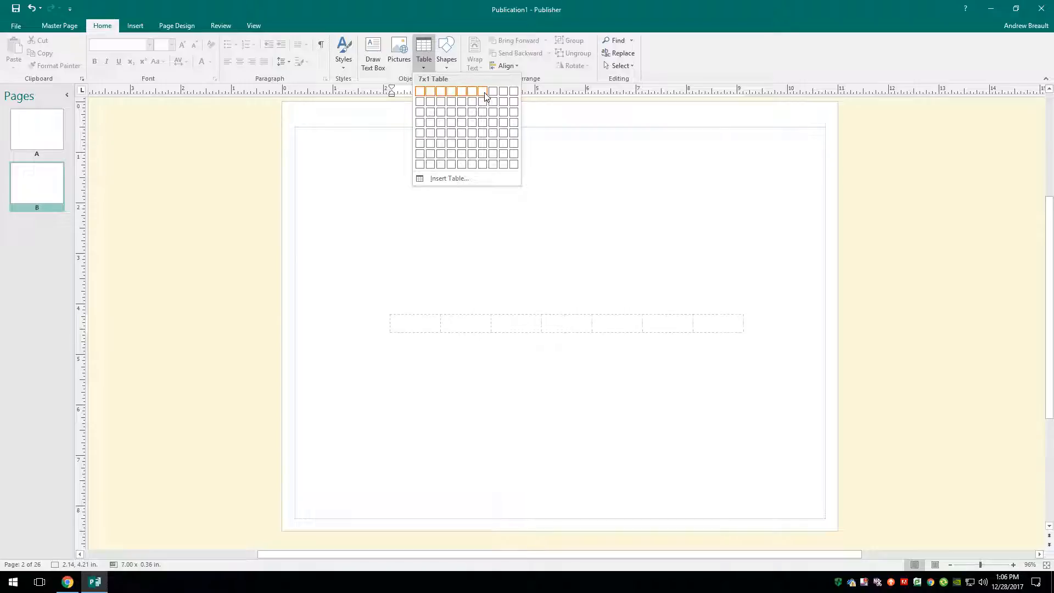
left_click(486, 136)
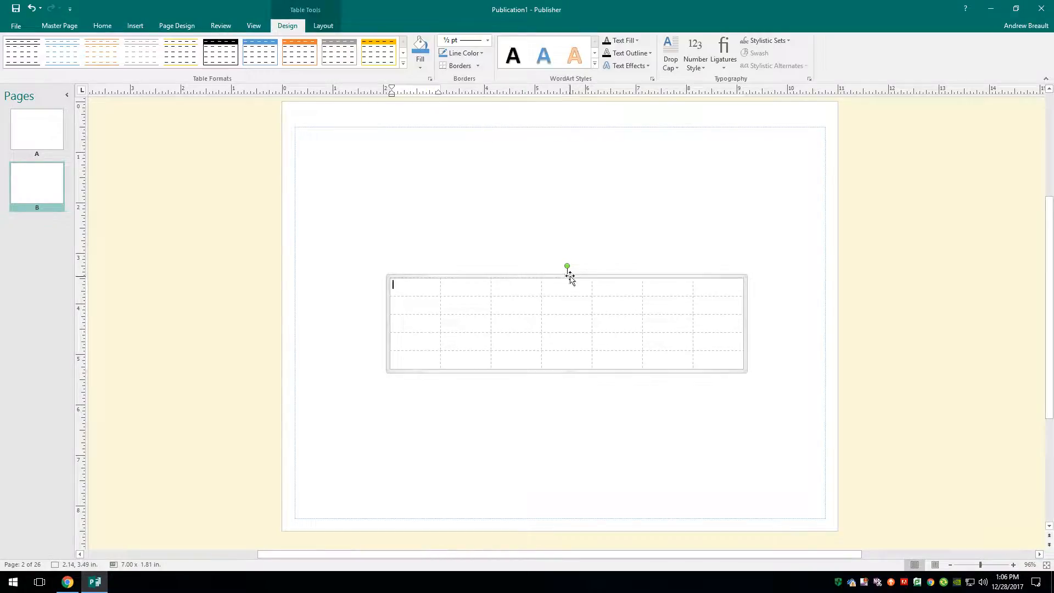
- Resize the table to reach the left, right and bottom margin guides, with its top edge about 0.5 in below the top guide, about 10.5 x 7.25 in
left_click_drag(568, 275, 577, 126)
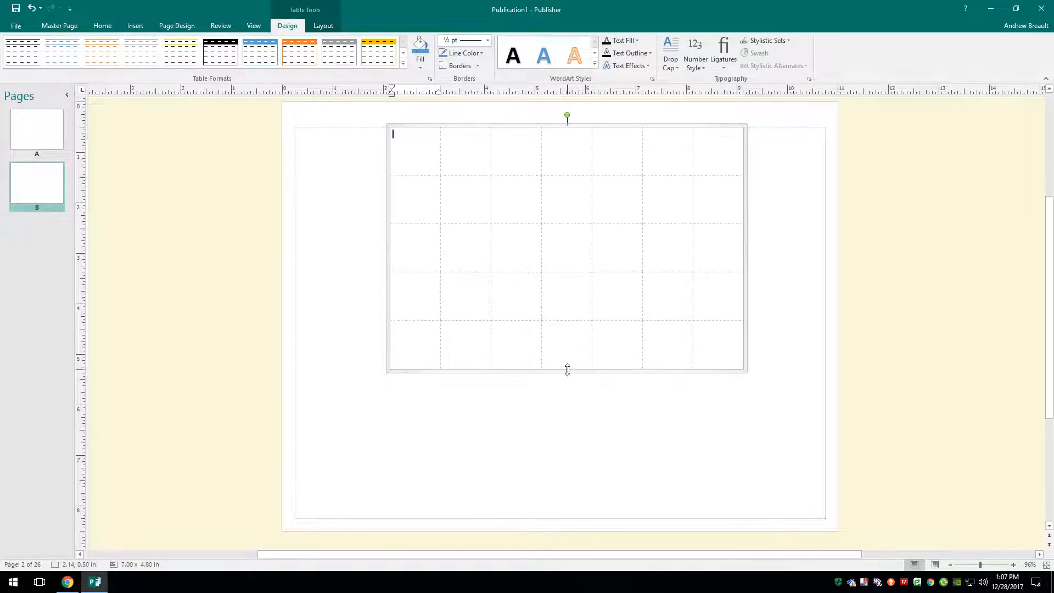
left_click_drag(567, 369, 561, 519)
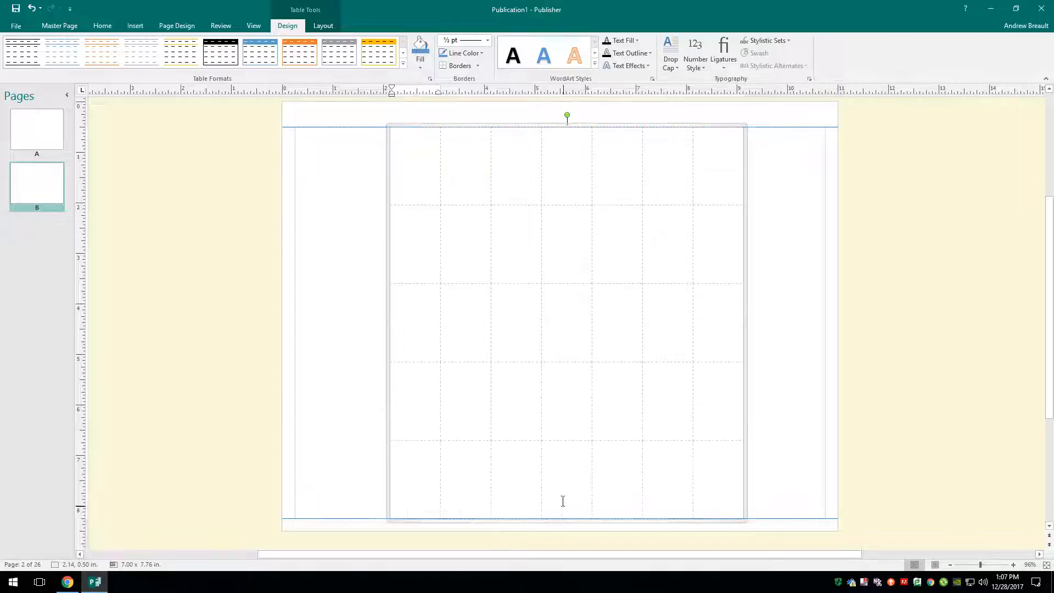
left_click_drag(388, 324, 293, 316)
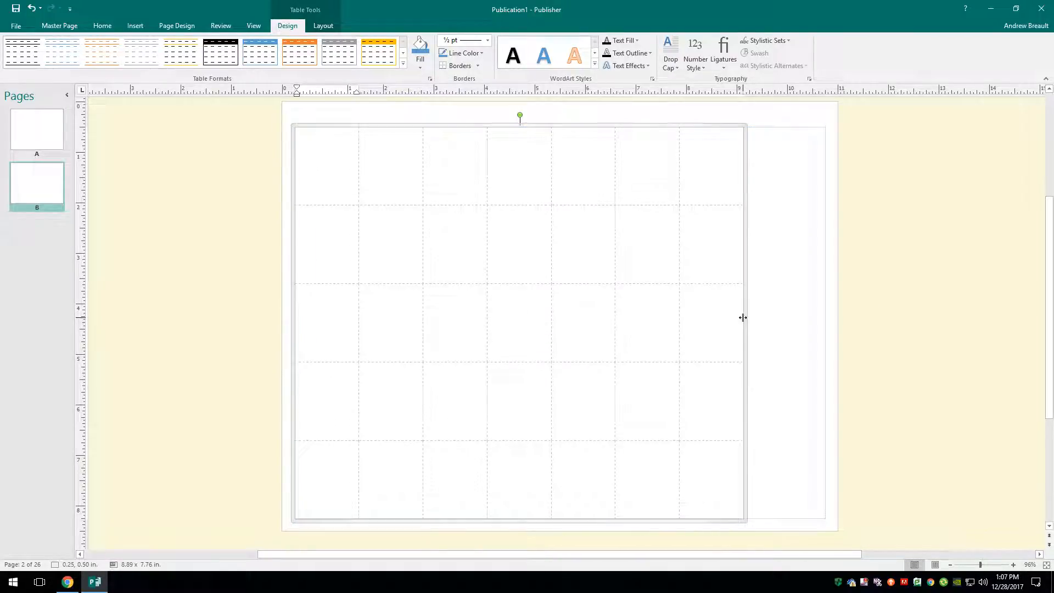
left_click_drag(744, 317, 827, 318)
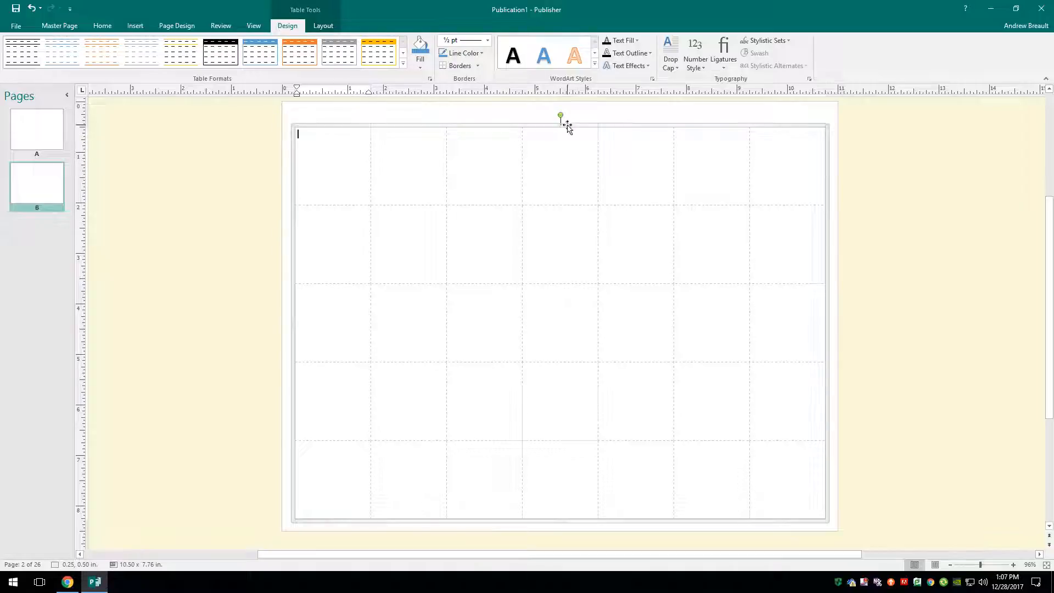
left_click_drag(561, 126, 568, 150)
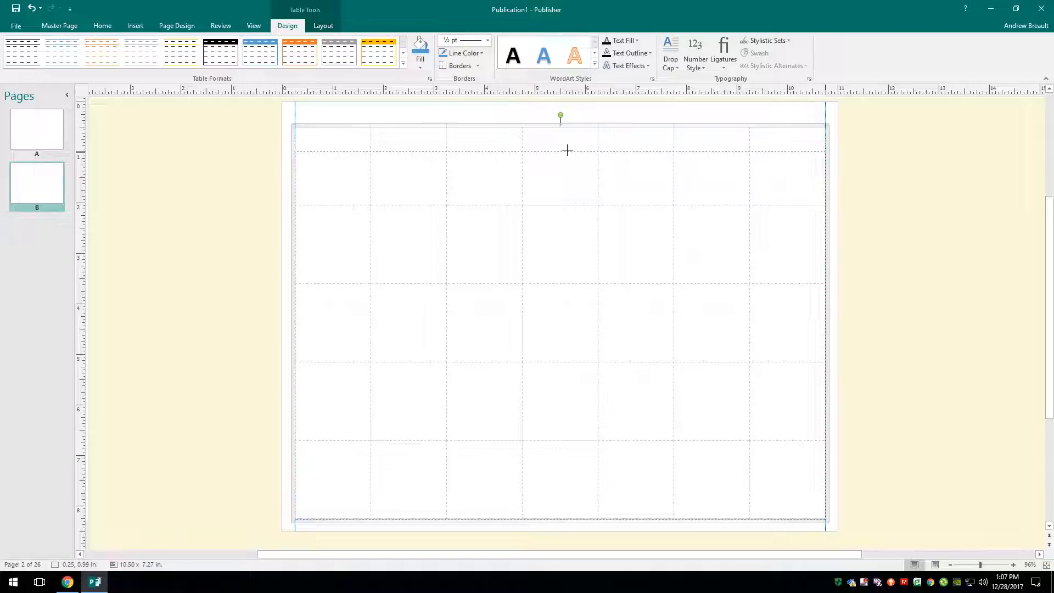
left_click_drag(567, 150, 565, 149)
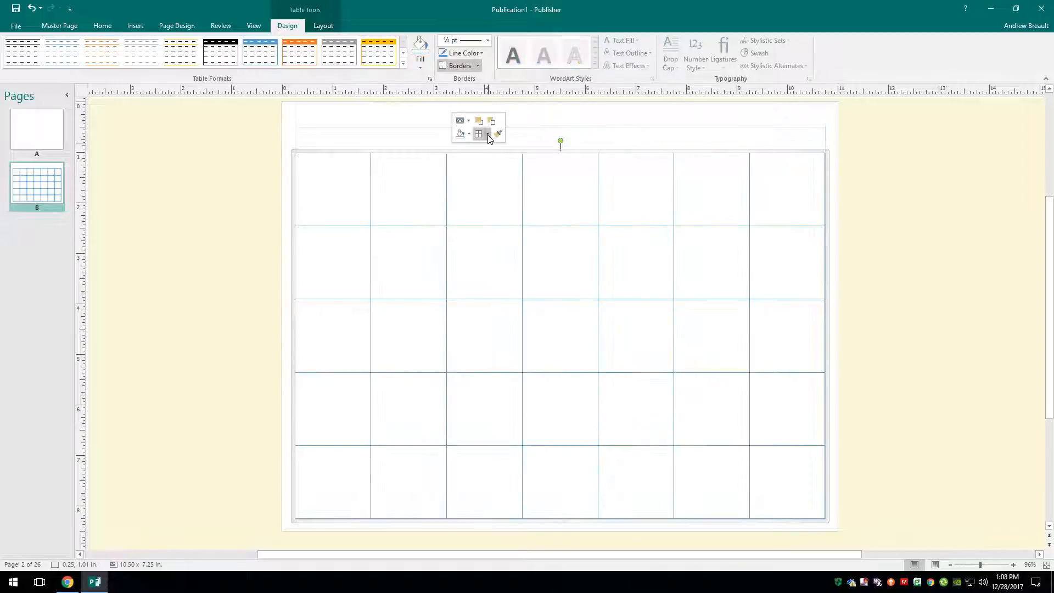
- Format the calendar table's outer border as black lines 0.75 pt wide
right_click(538, 151)
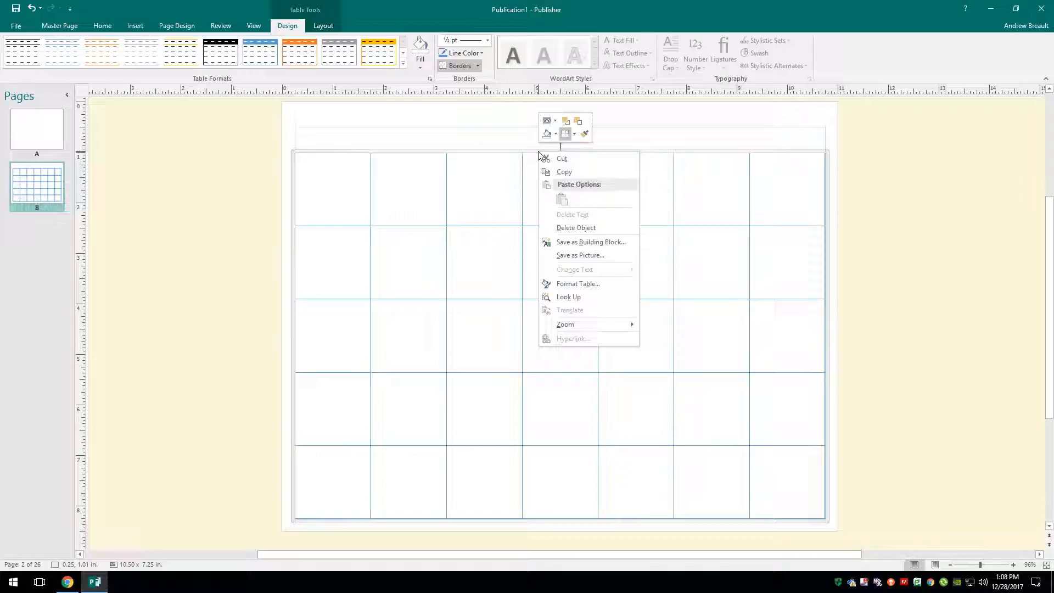
left_click(588, 284)
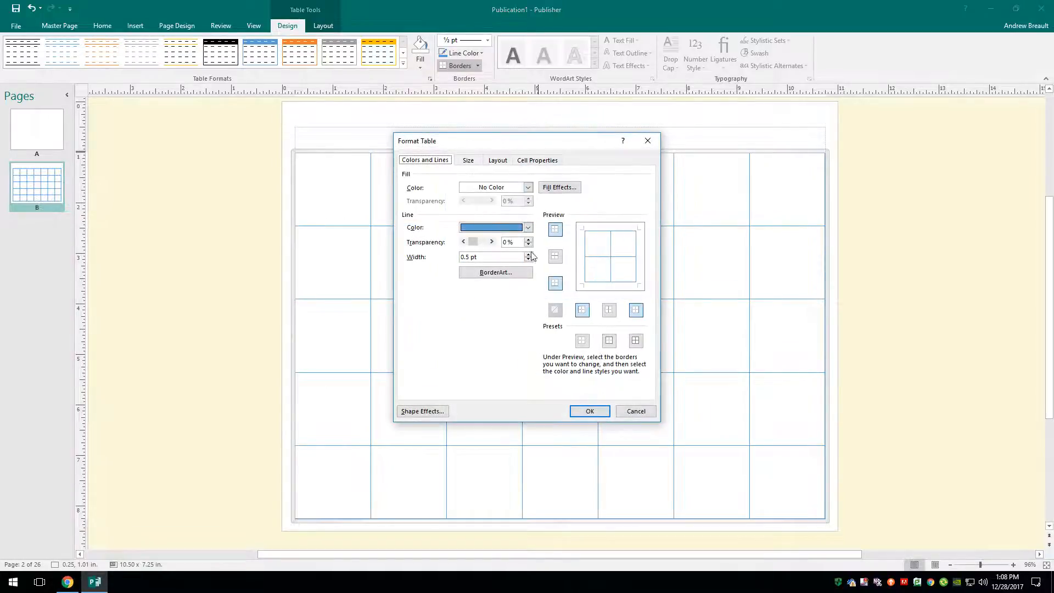
left_click(528, 227)
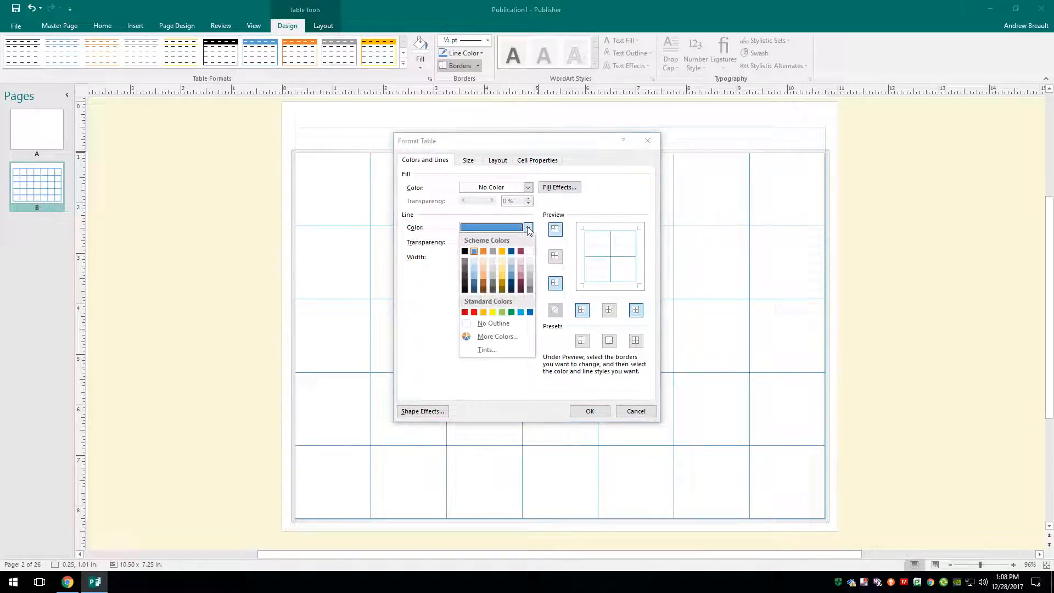
left_click(464, 253)
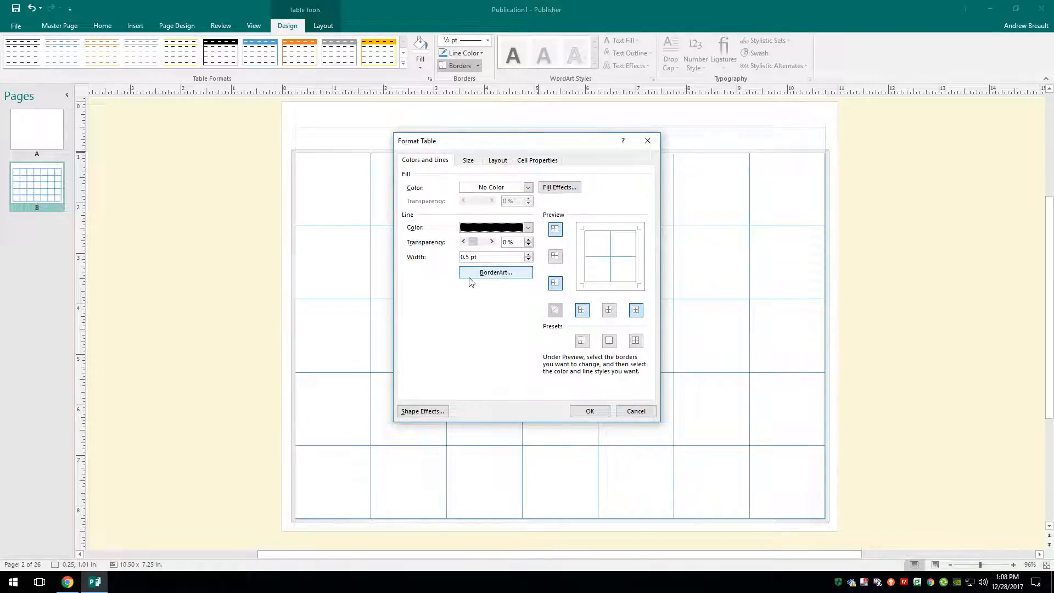
left_click(529, 254)
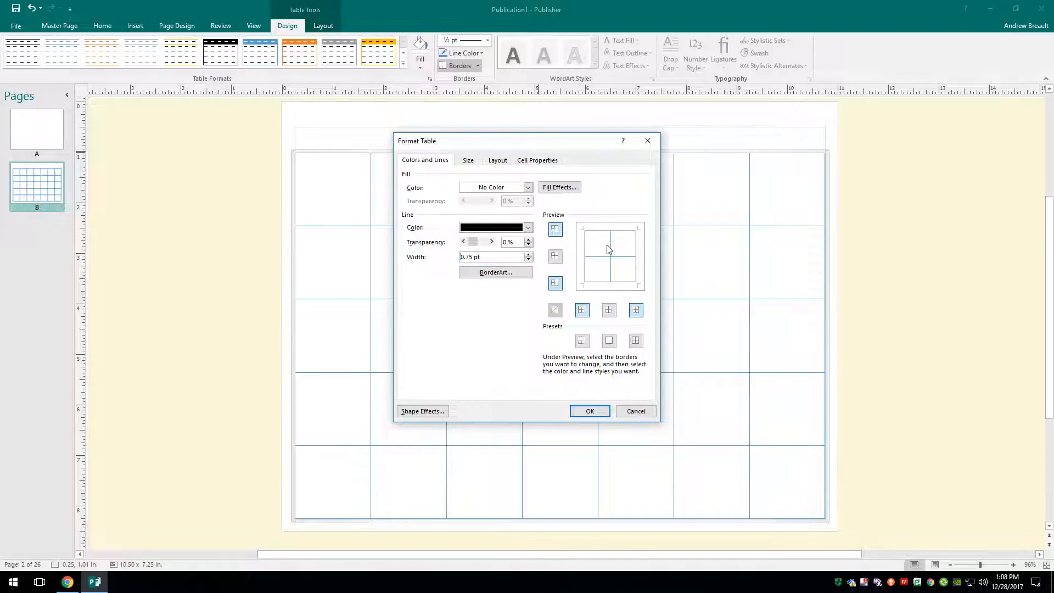
left_click(591, 411)
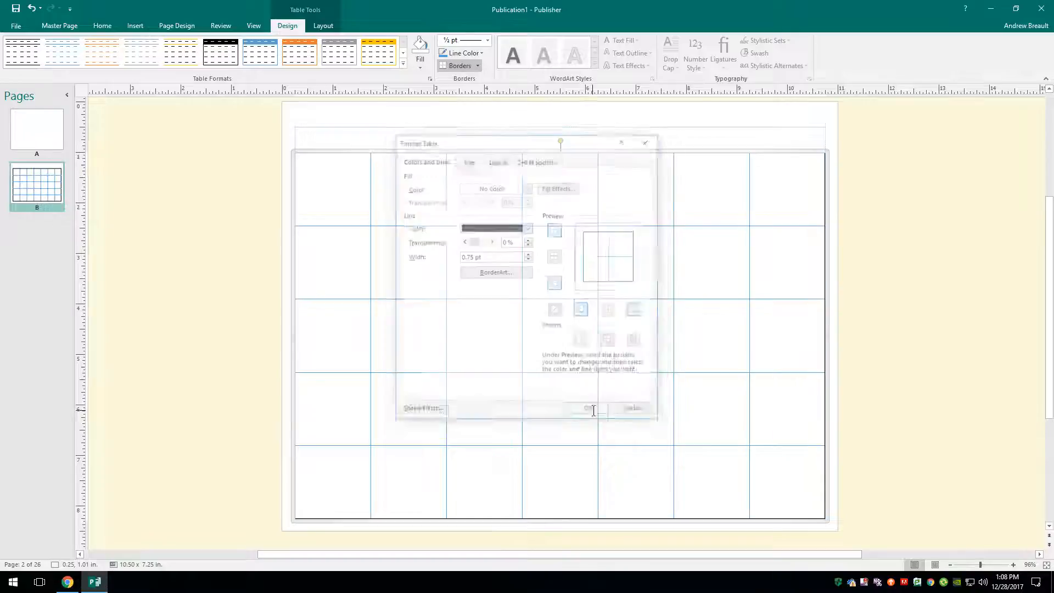
- Format all inner and outer borders of the calendar table as black lines 0.75 pt wide
right_click(488, 154)
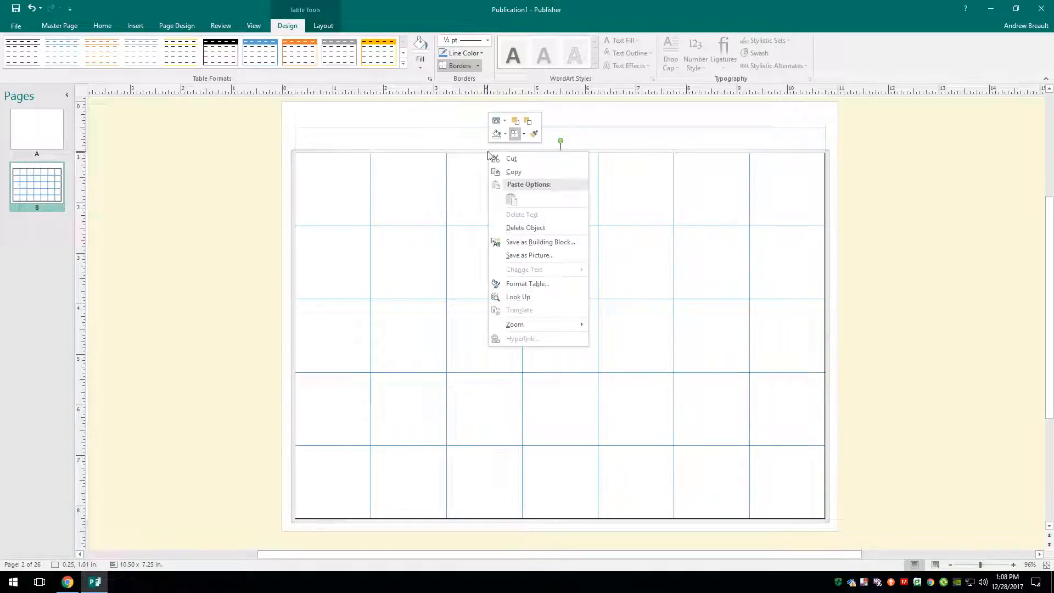
left_click(553, 282)
left_click(635, 340)
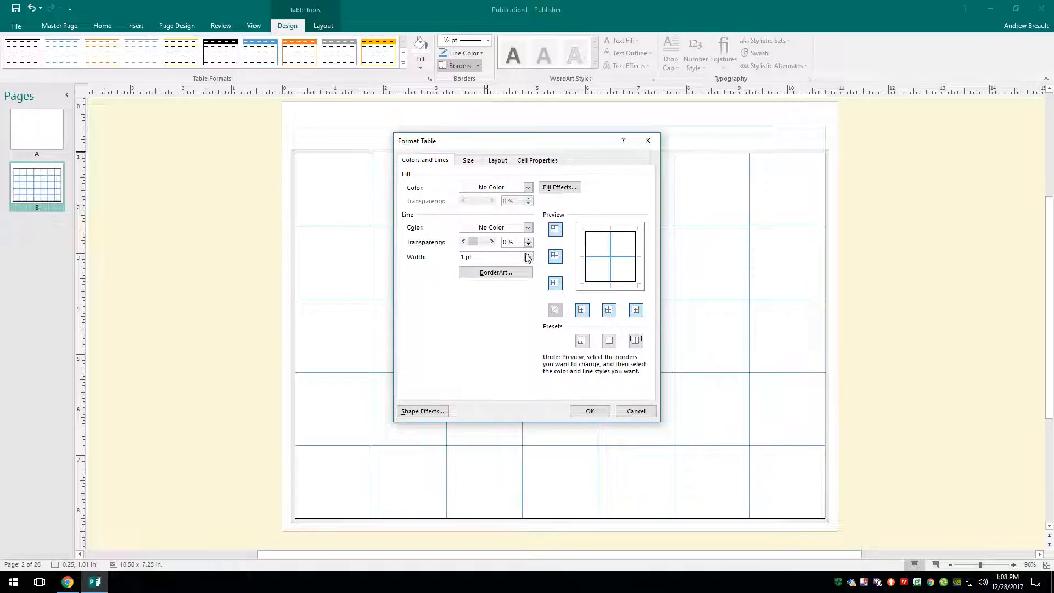
left_click(529, 228)
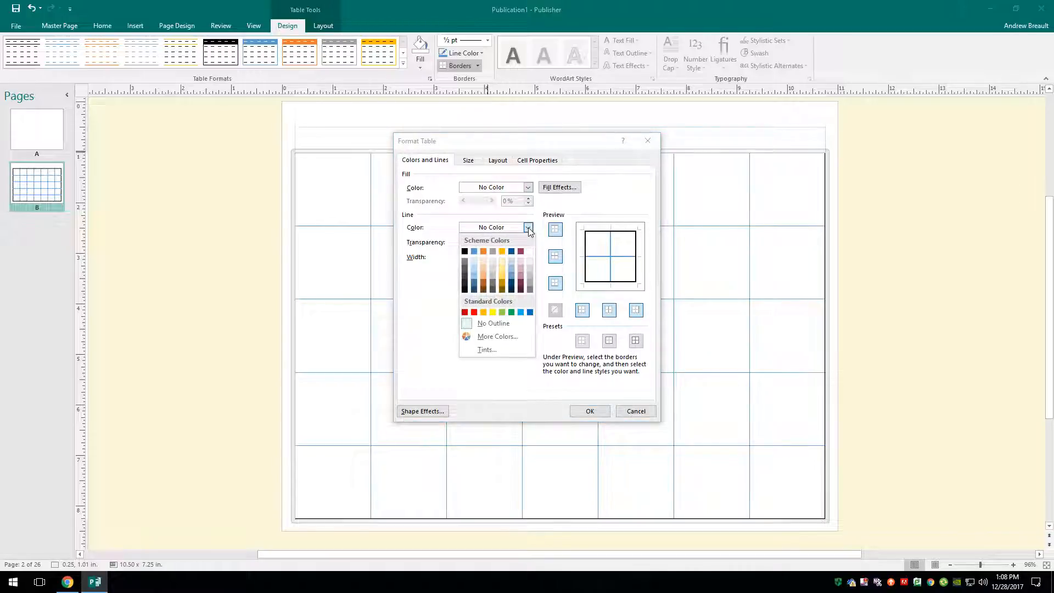
left_click(464, 251)
left_click(529, 255)
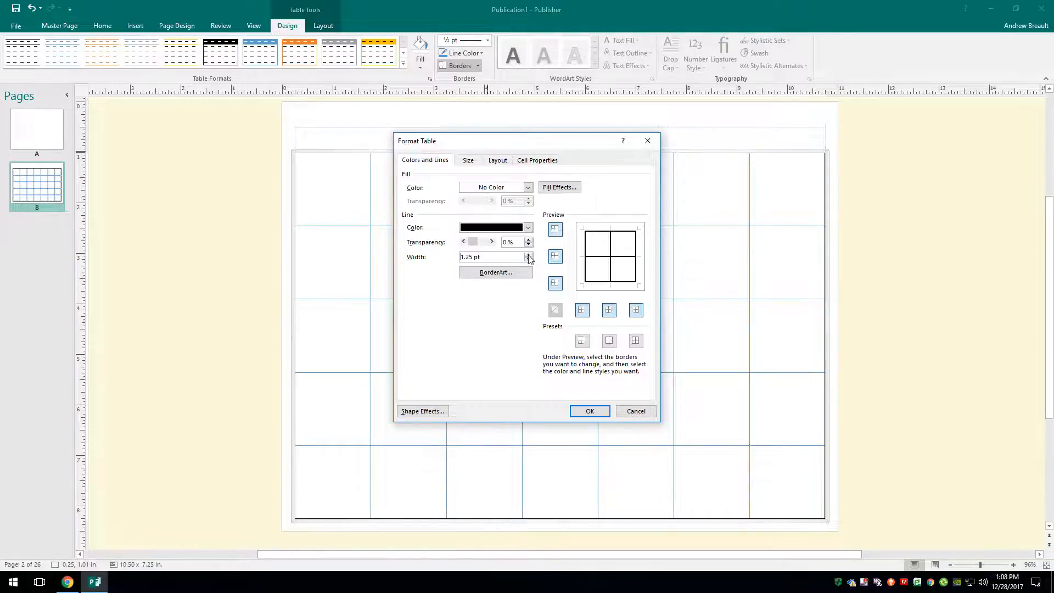
left_click(529, 259)
left_click(529, 260)
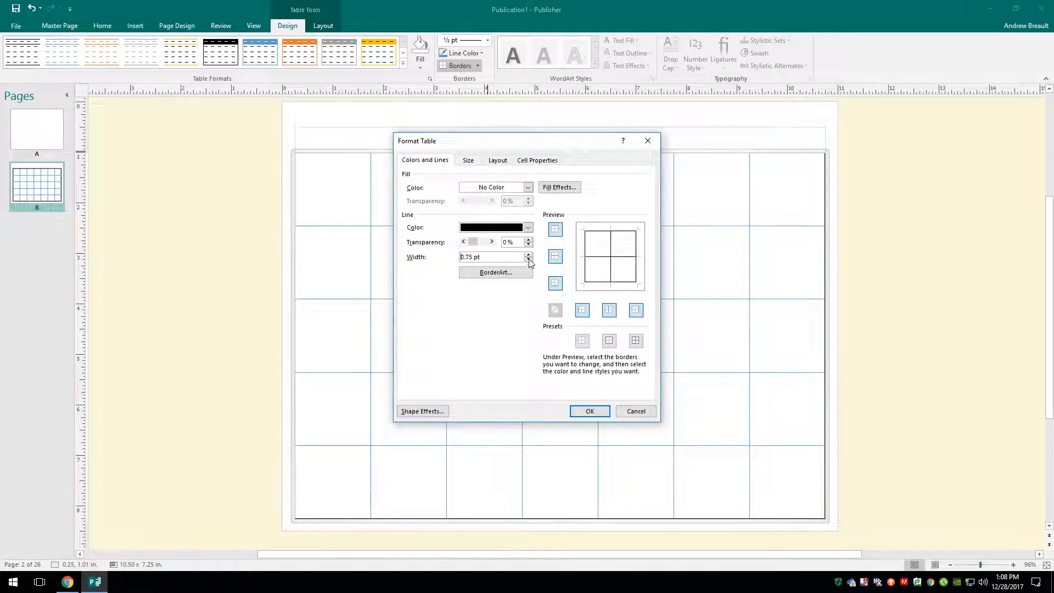
left_click(591, 411)
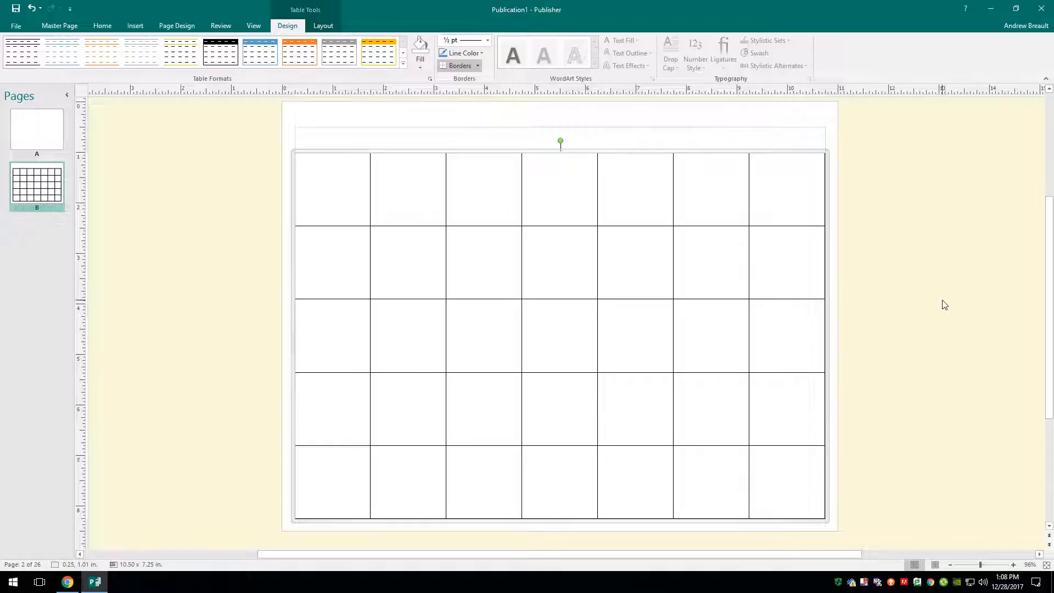
left_click(963, 294)
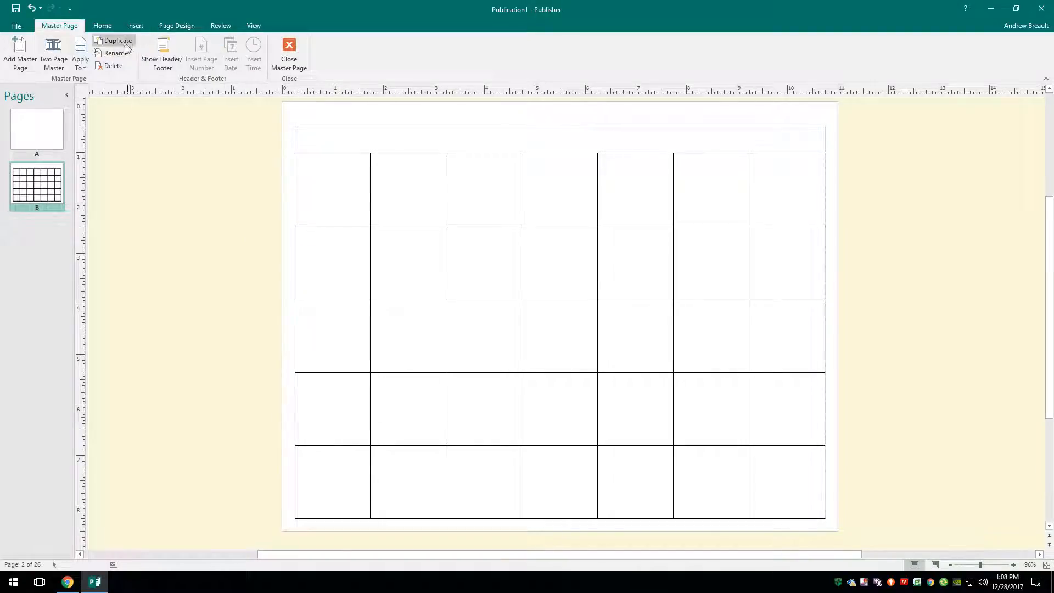
- Insert a table with 7 columns and 1 row and fit it between the top margin guide and the calendar grid, about 10.5 x 0.51 in
left_click(101, 27)
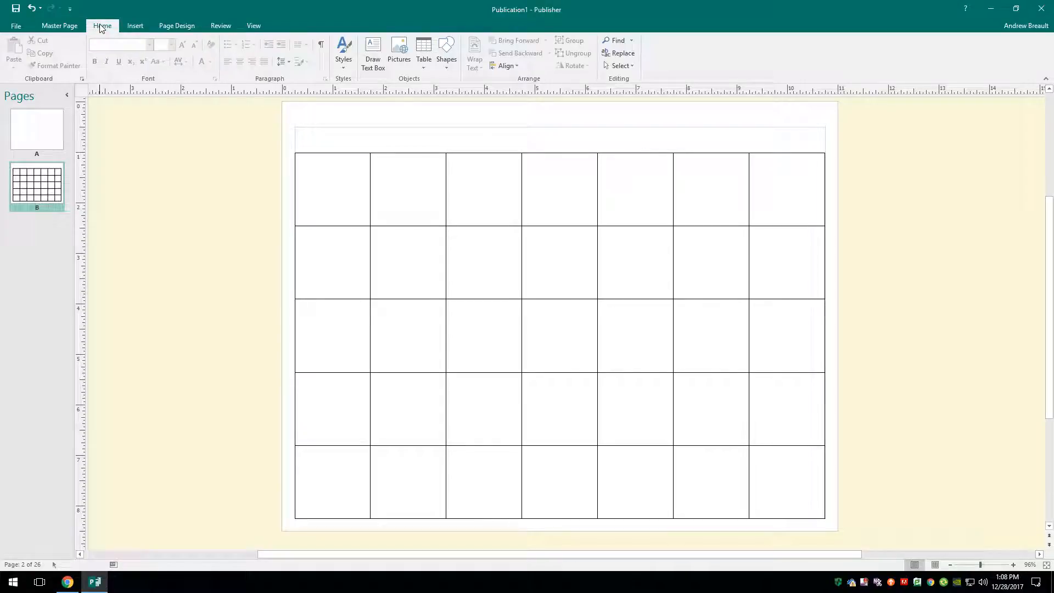
left_click(427, 67)
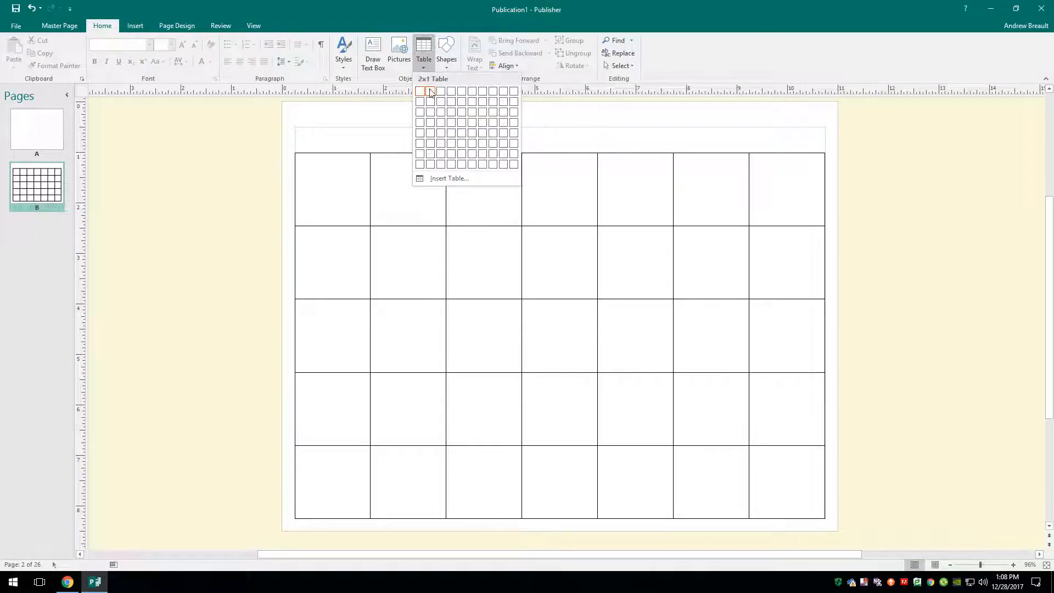
left_click(484, 97)
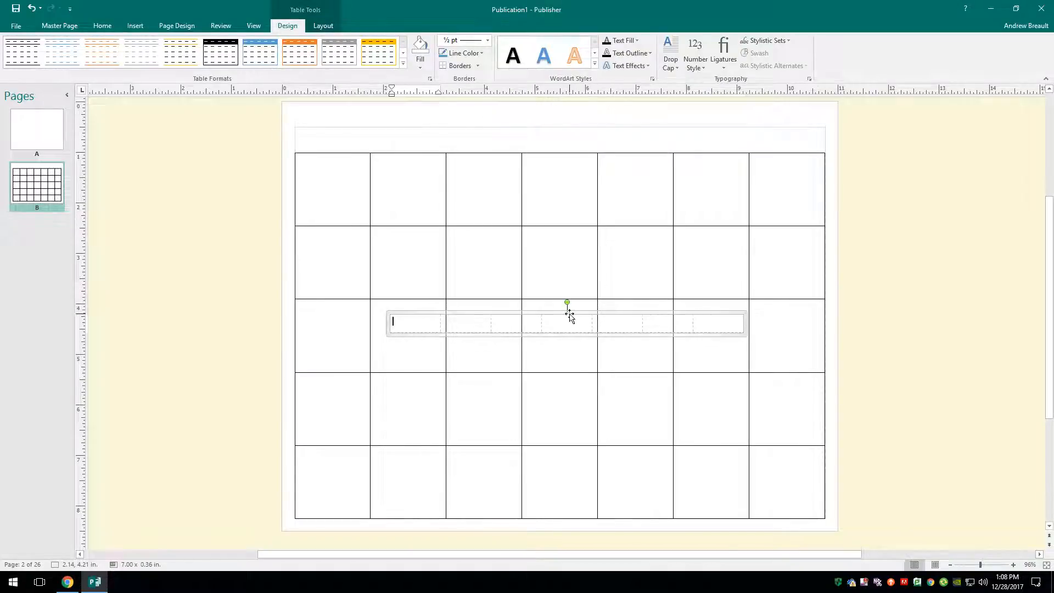
left_click_drag(570, 315, 487, 127)
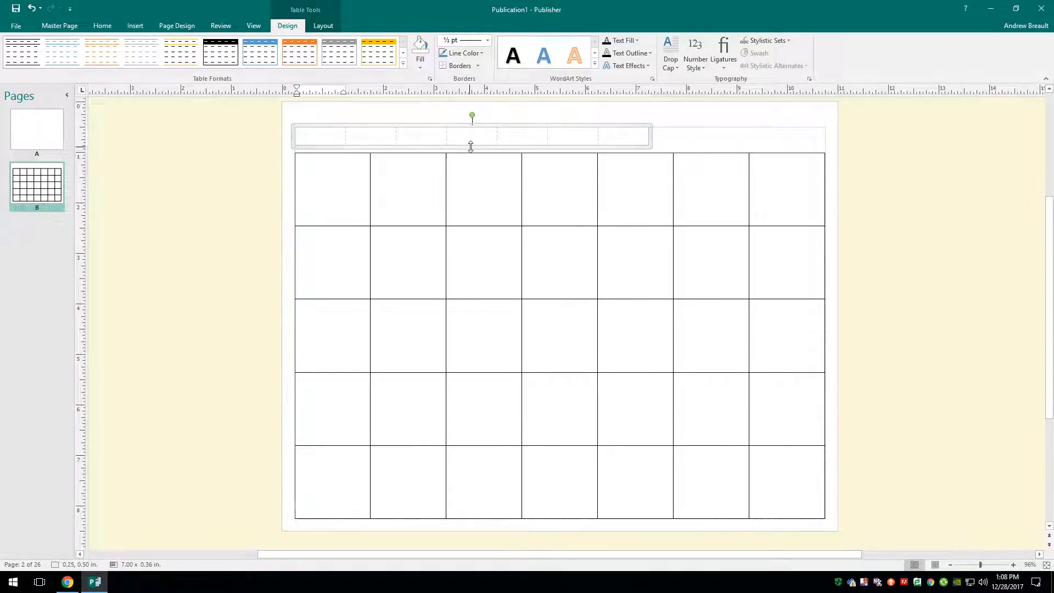
left_click_drag(473, 146, 473, 154)
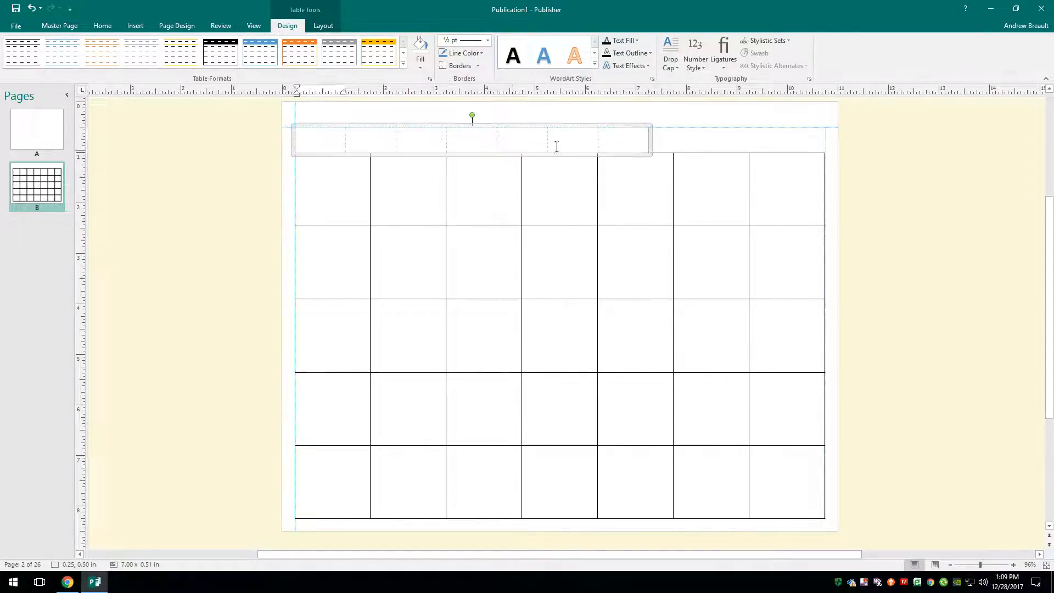
left_click_drag(652, 139, 826, 137)
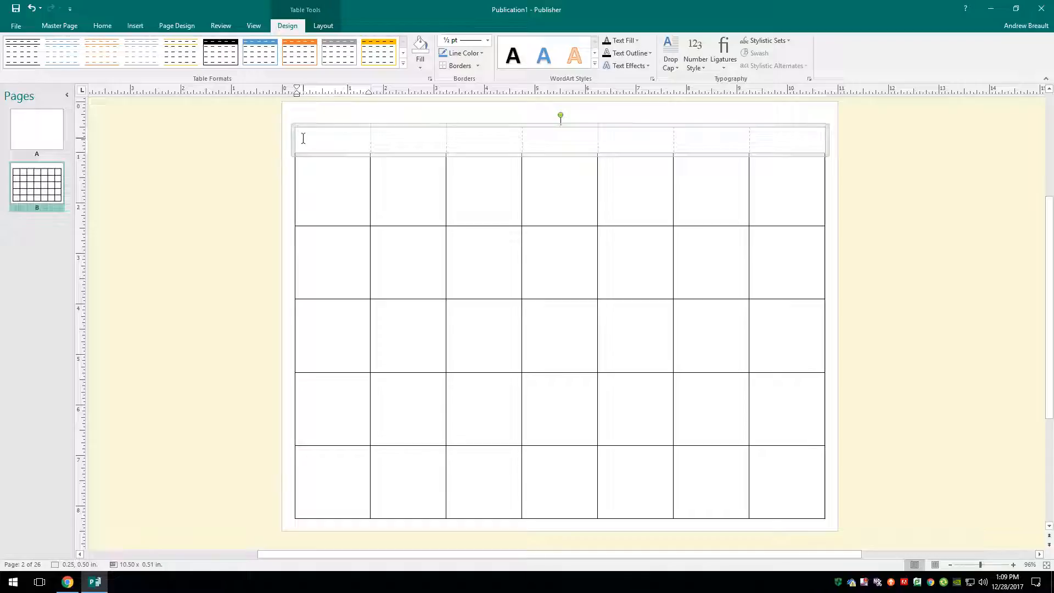
- Center the text horizontally and vertically in all seven cells of the header table
left_click_drag(316, 136, 763, 145)
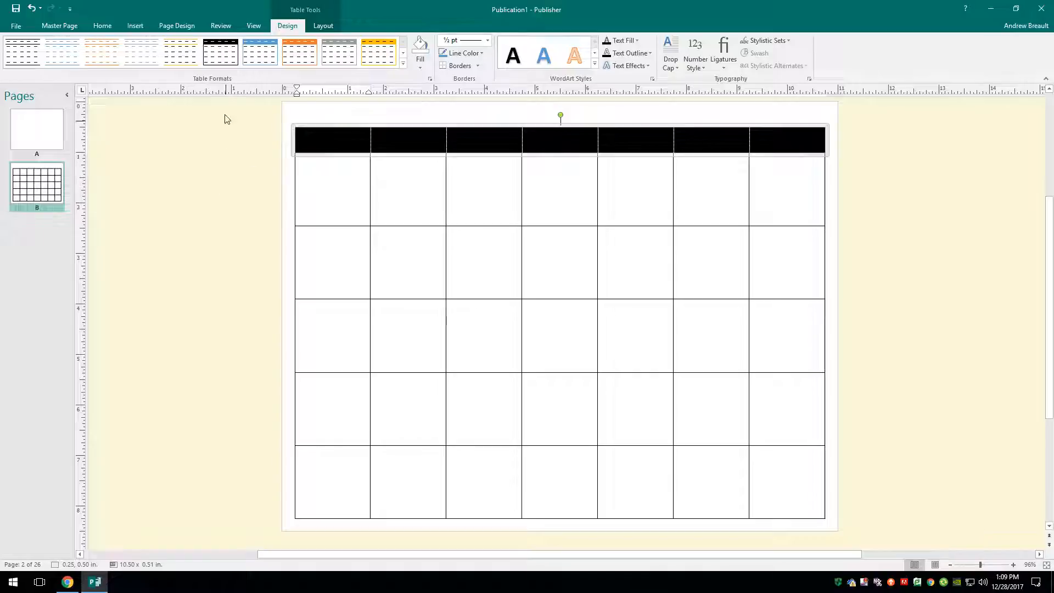
left_click(106, 26)
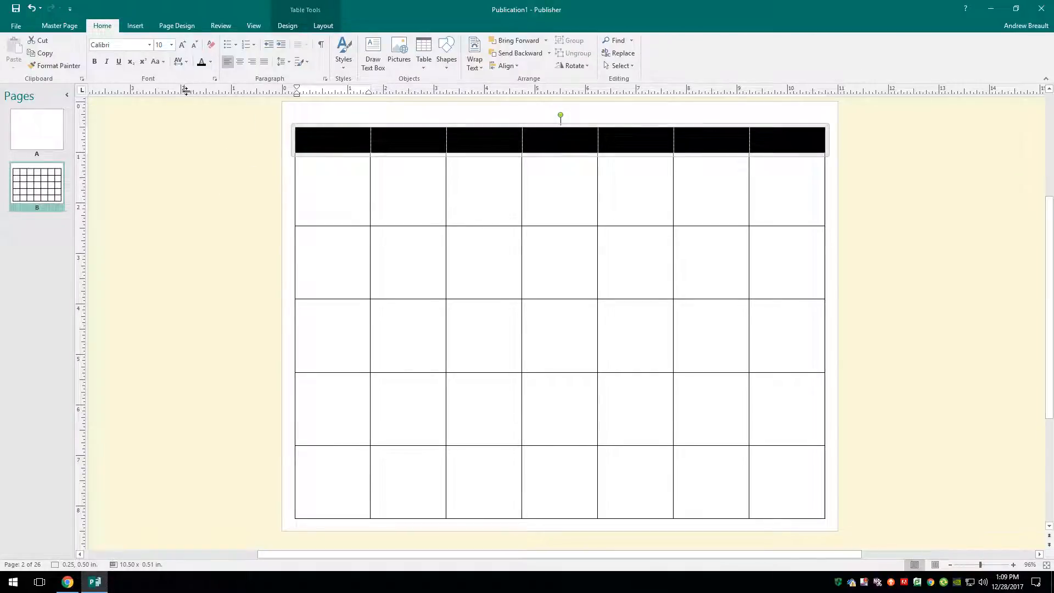
left_click(241, 67)
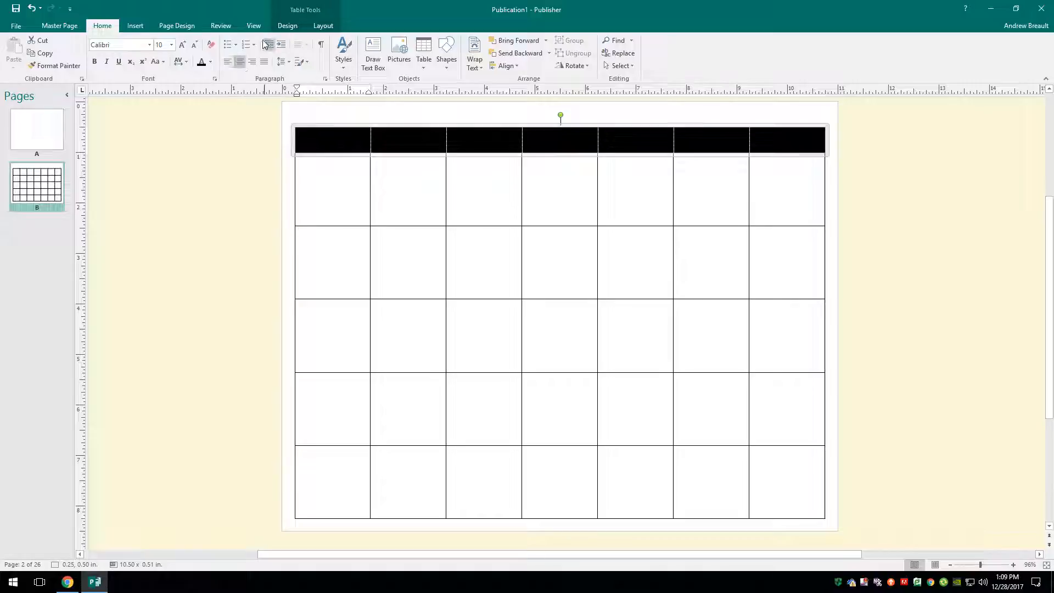
left_click(285, 28)
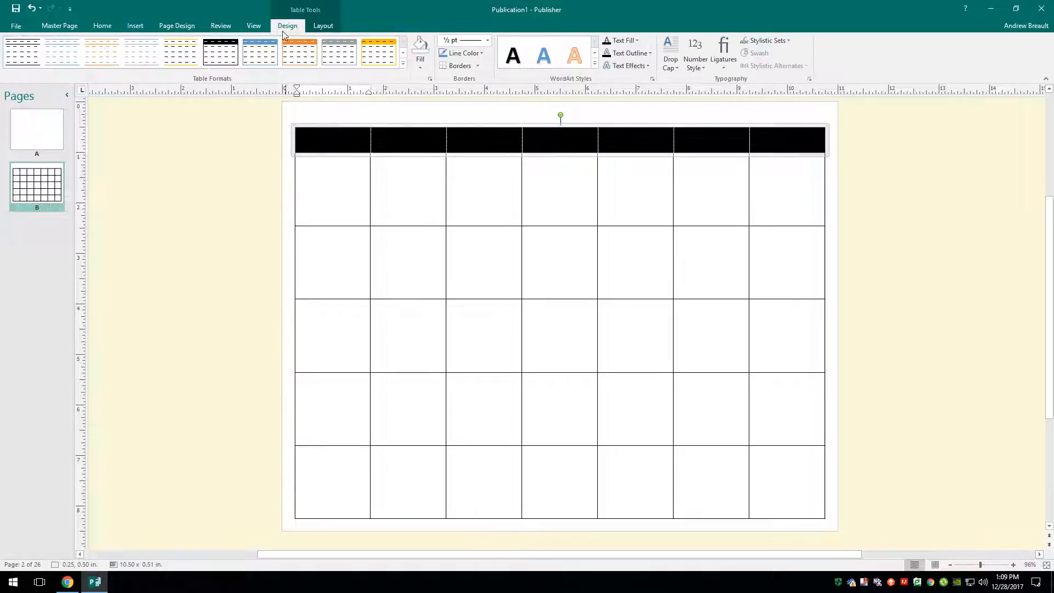
left_click(323, 26)
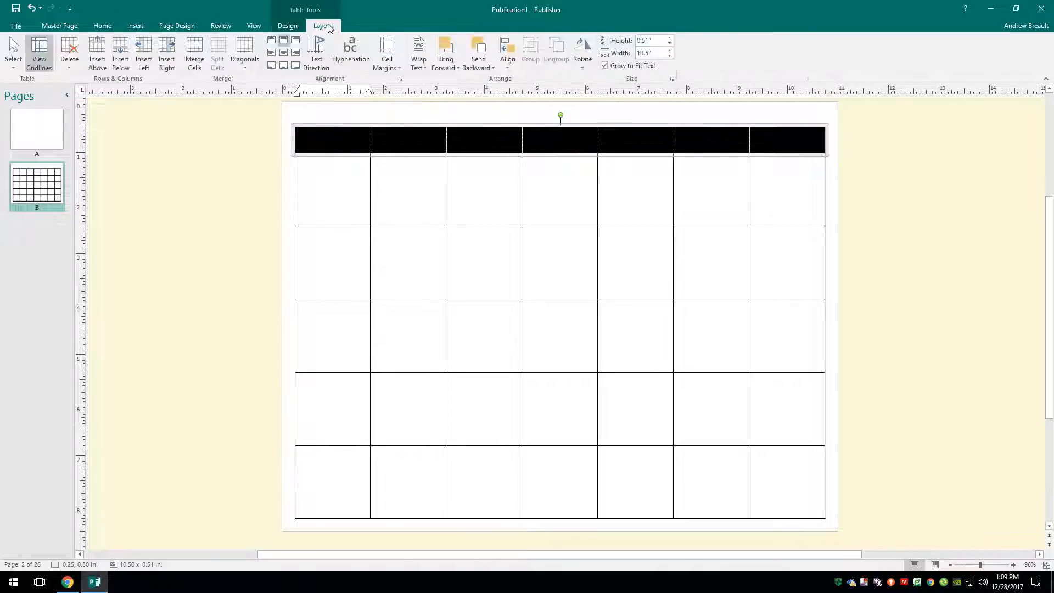
left_click(287, 55)
- Fill the header cells with the weekday names Sunday through Saturday in order
left_click(335, 143)
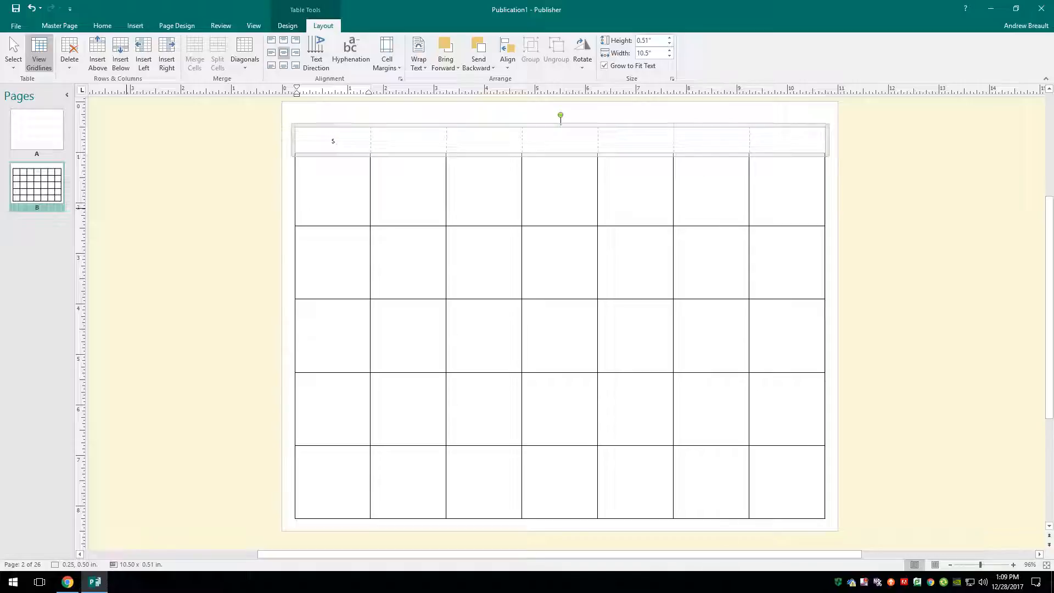
key("Tab")
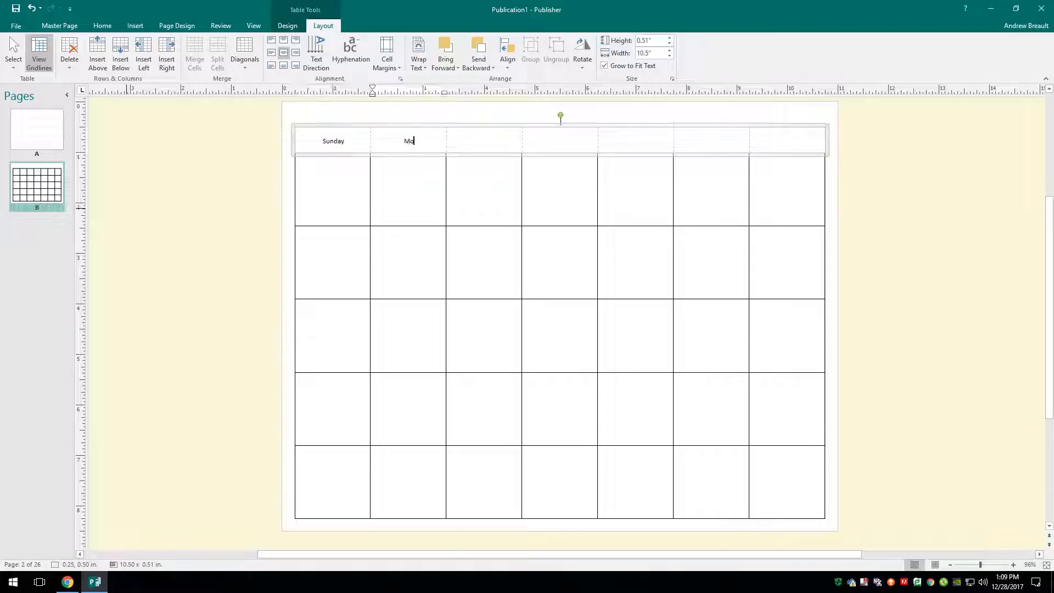
key("Tab")
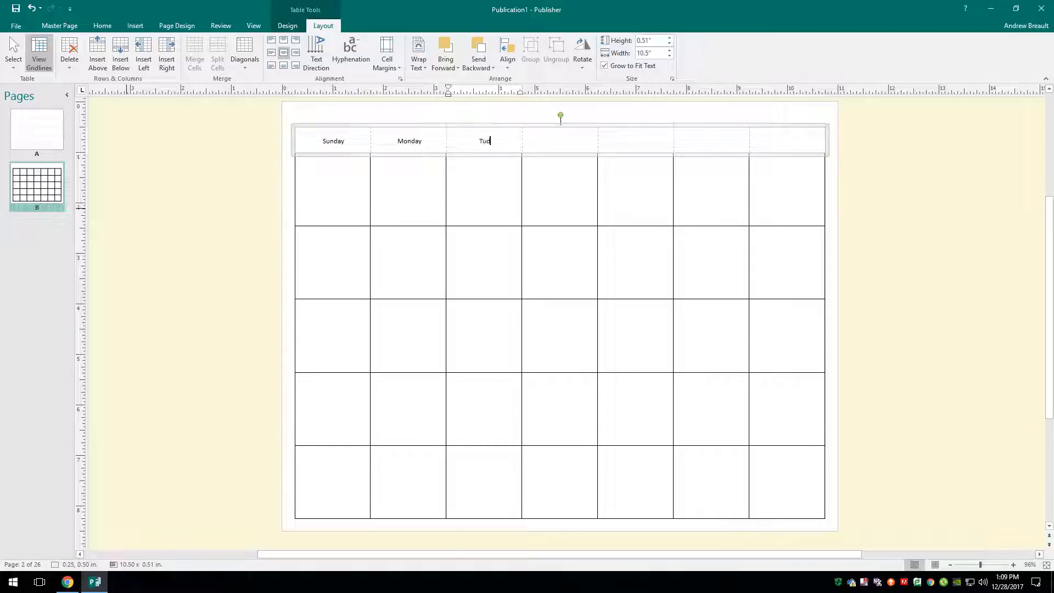
type("Tue")
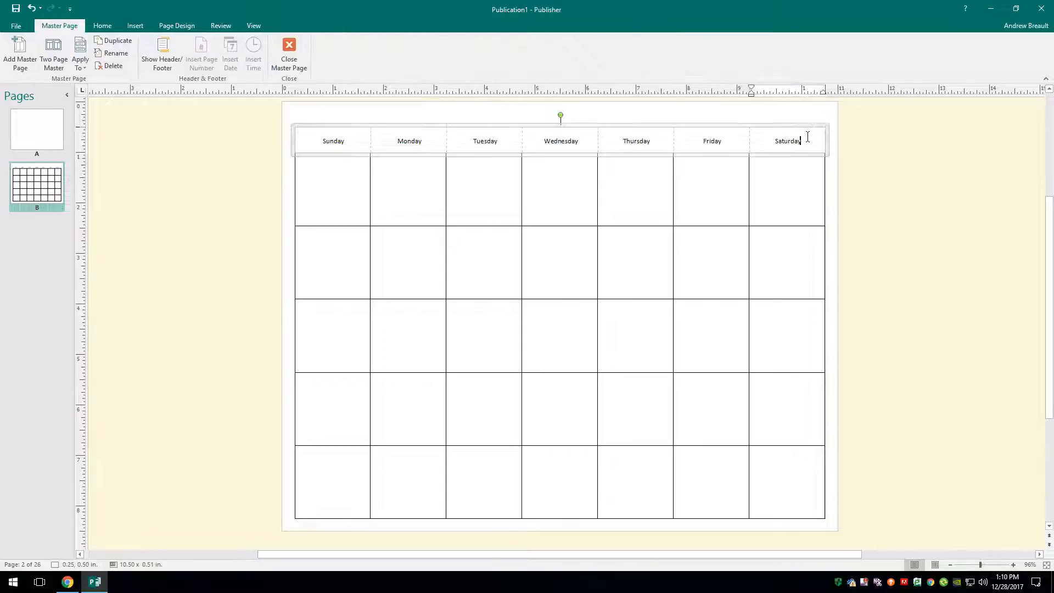
- Set the weekday names in all seven header cells to 12 pt bold
left_click_drag(807, 141, 354, 126)
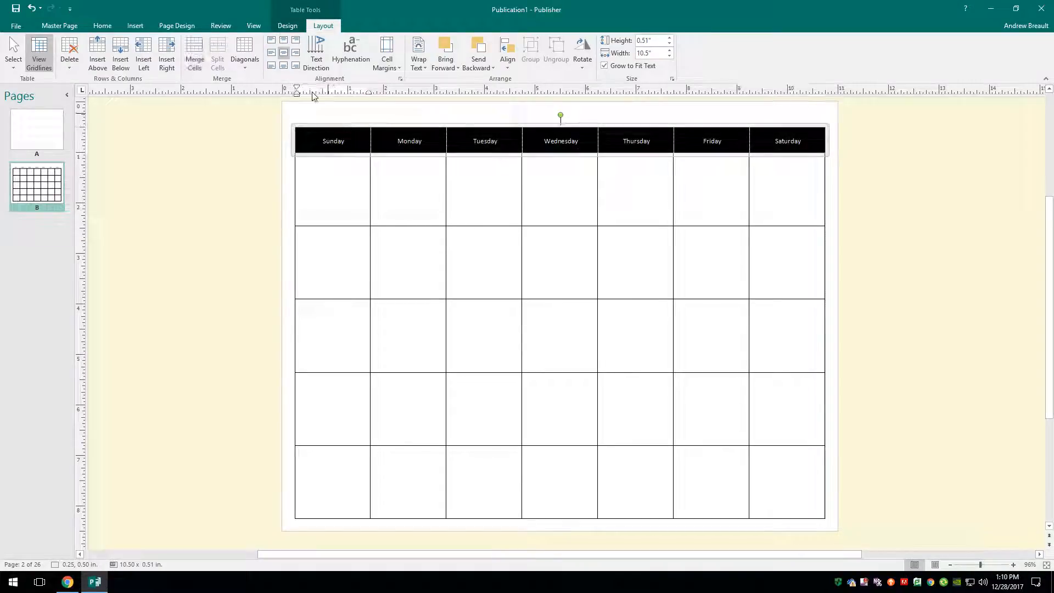
left_click(108, 26)
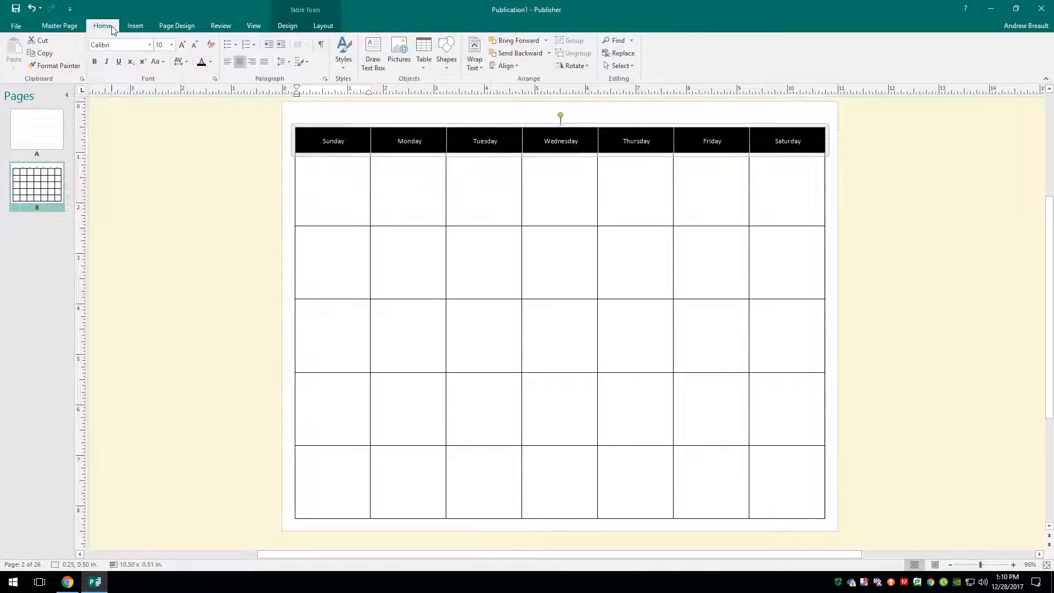
left_click(184, 48)
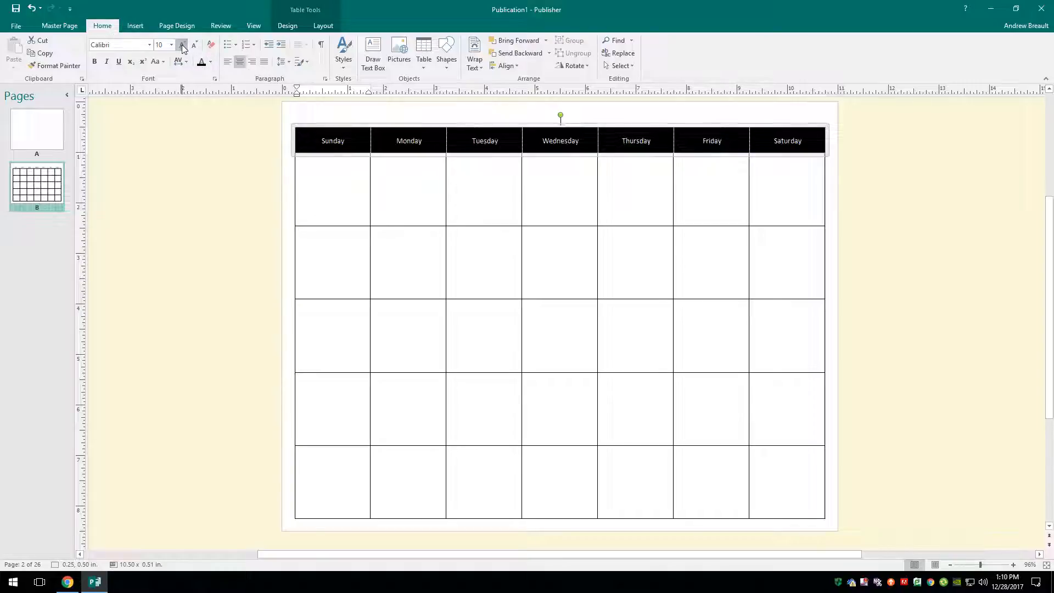
left_click(183, 49)
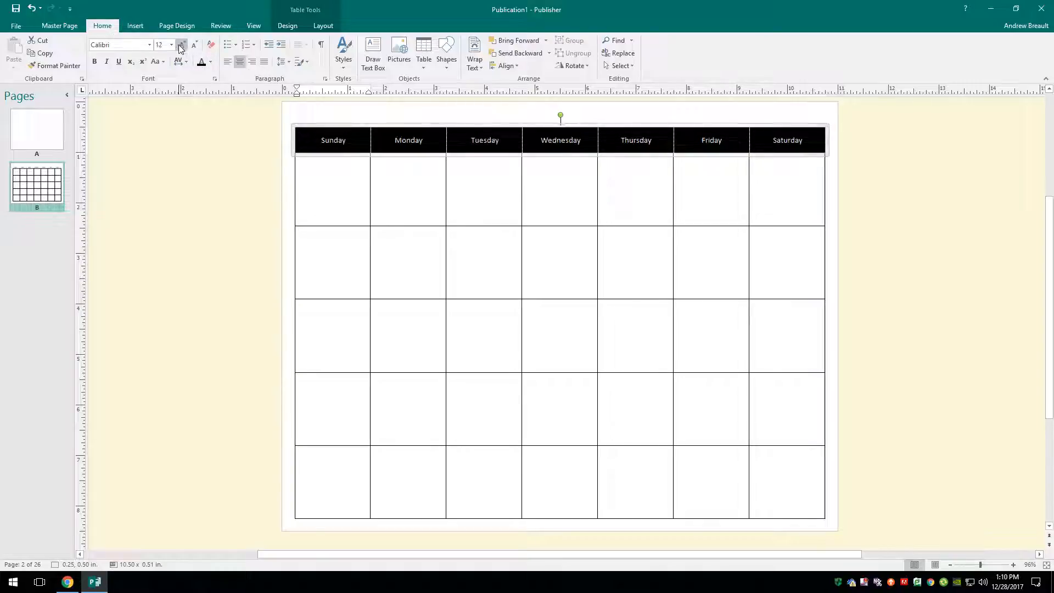
left_click(95, 62)
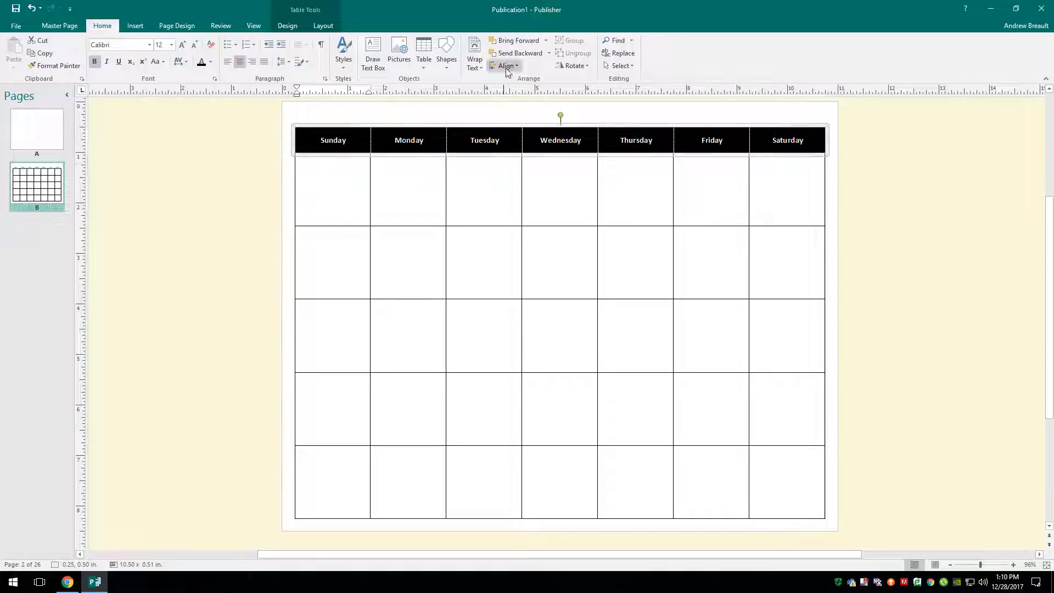
- Fill the weekday header cells with solid black
left_click(287, 26)
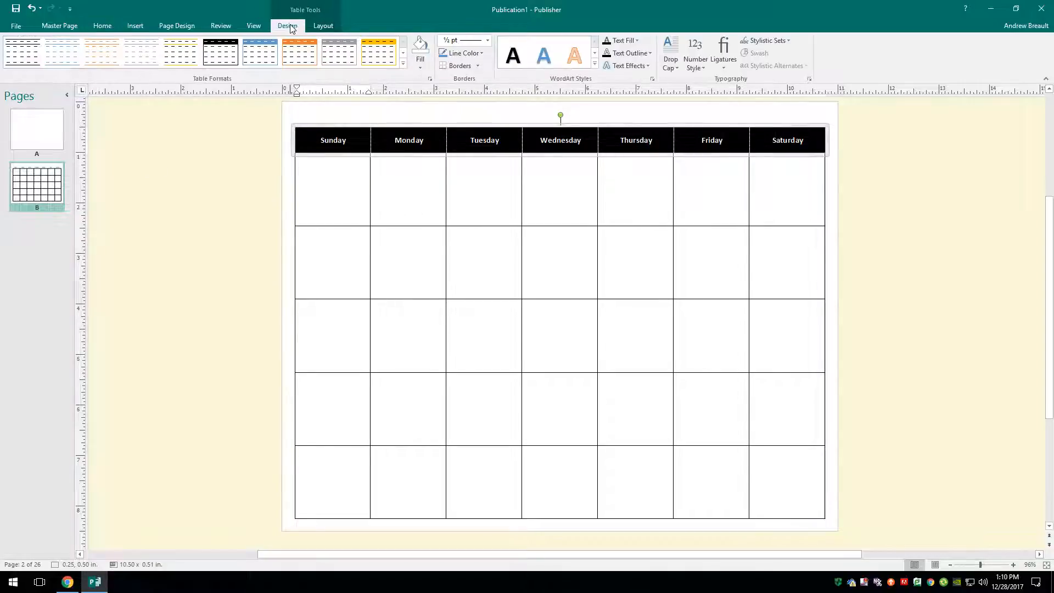
left_click(422, 67)
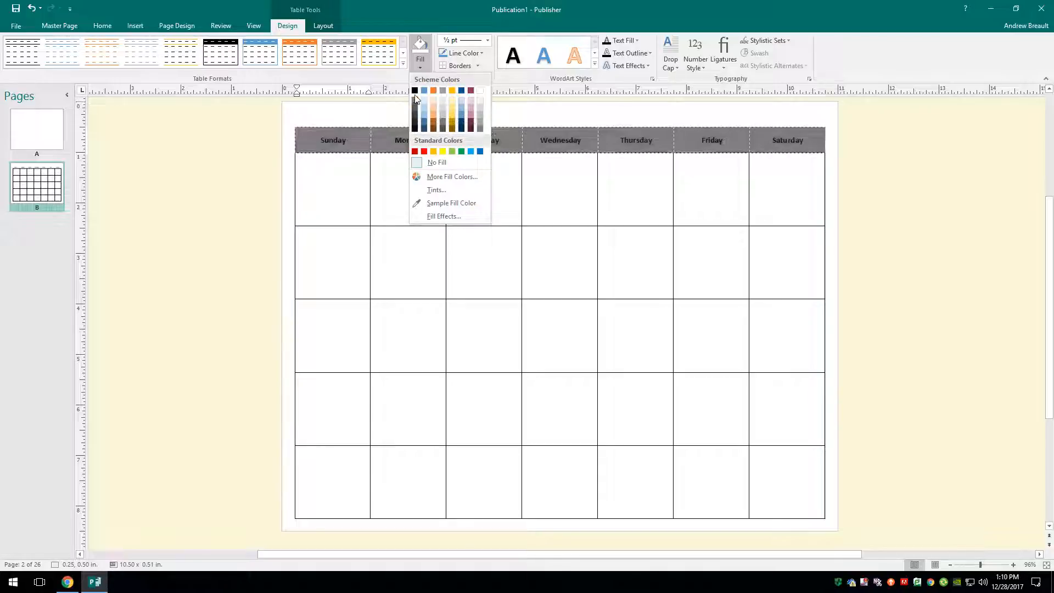
left_click(414, 90)
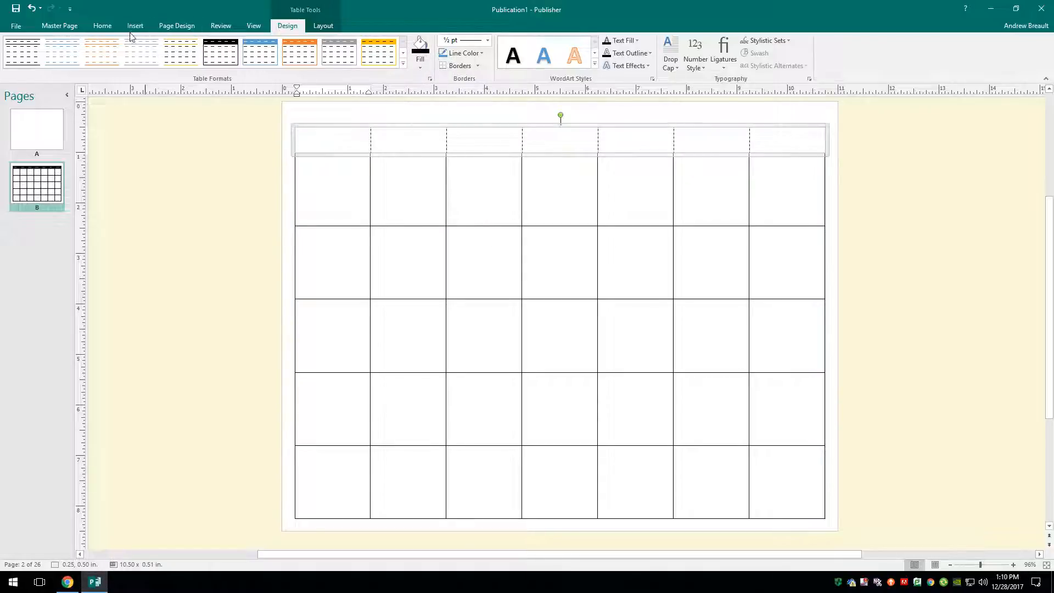
- Change the font color of the weekday names in all seven header cells to white
left_click(332, 143)
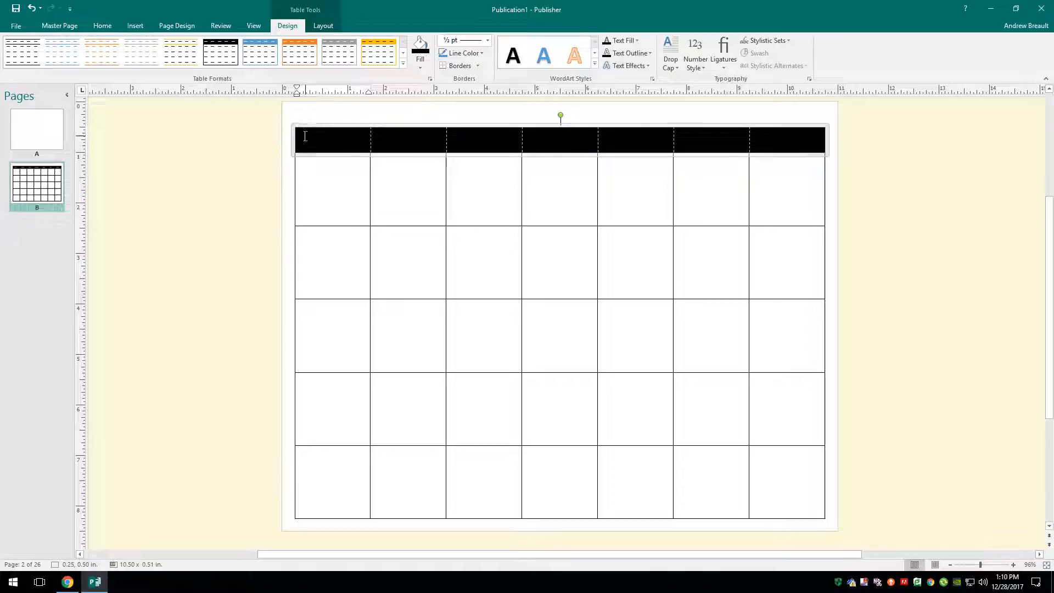
left_click_drag(308, 143, 791, 144)
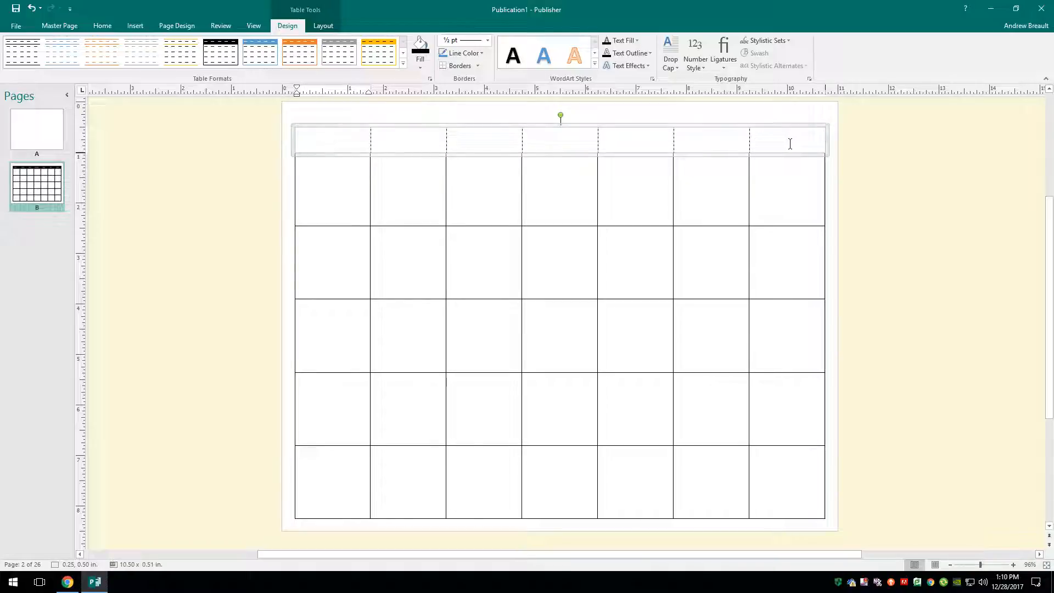
left_click(103, 26)
left_click(211, 62)
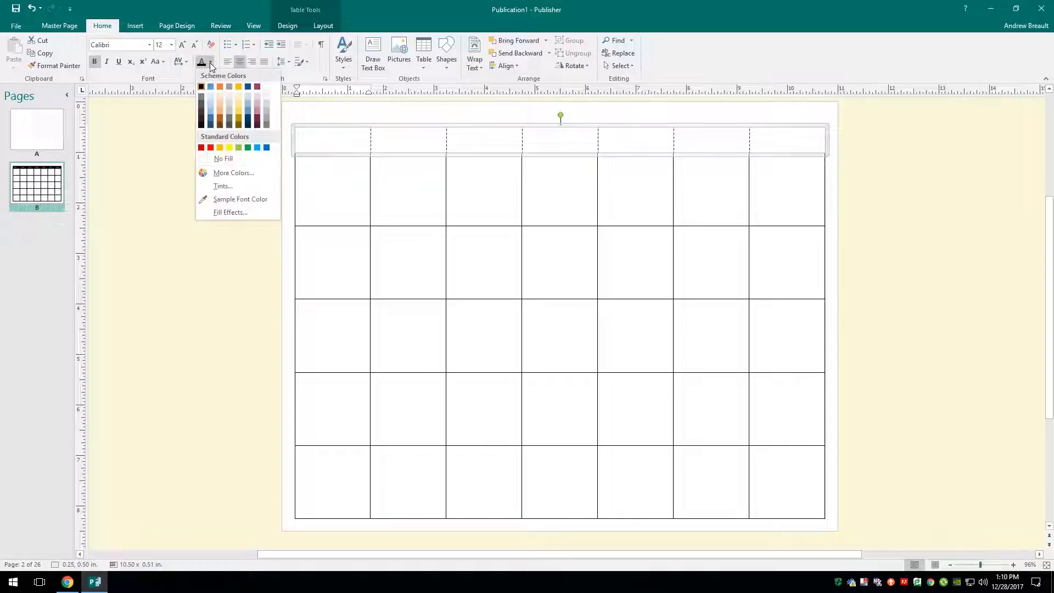
left_click(266, 90)
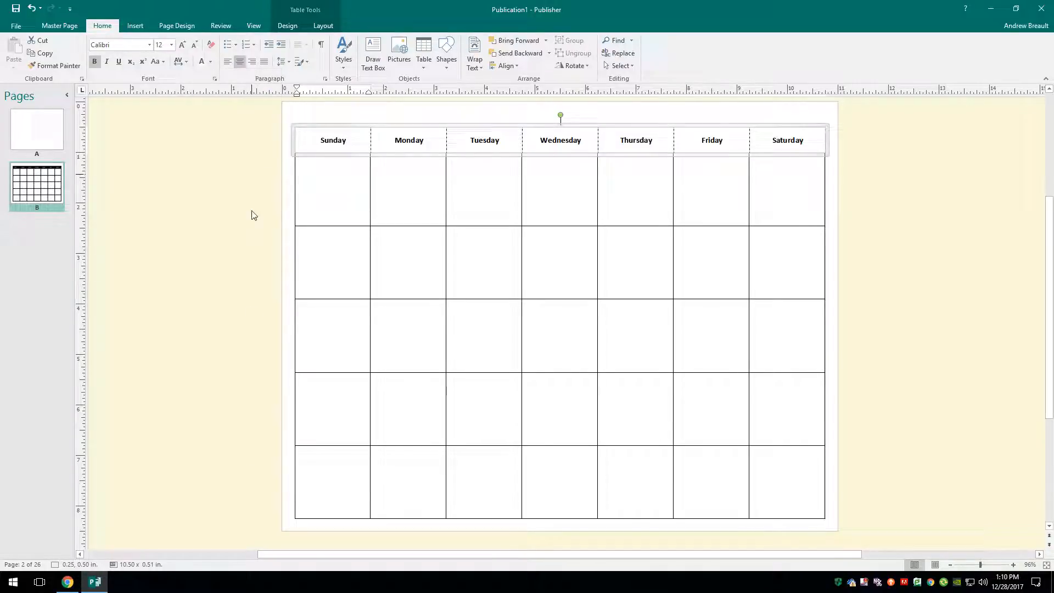
left_click(232, 364)
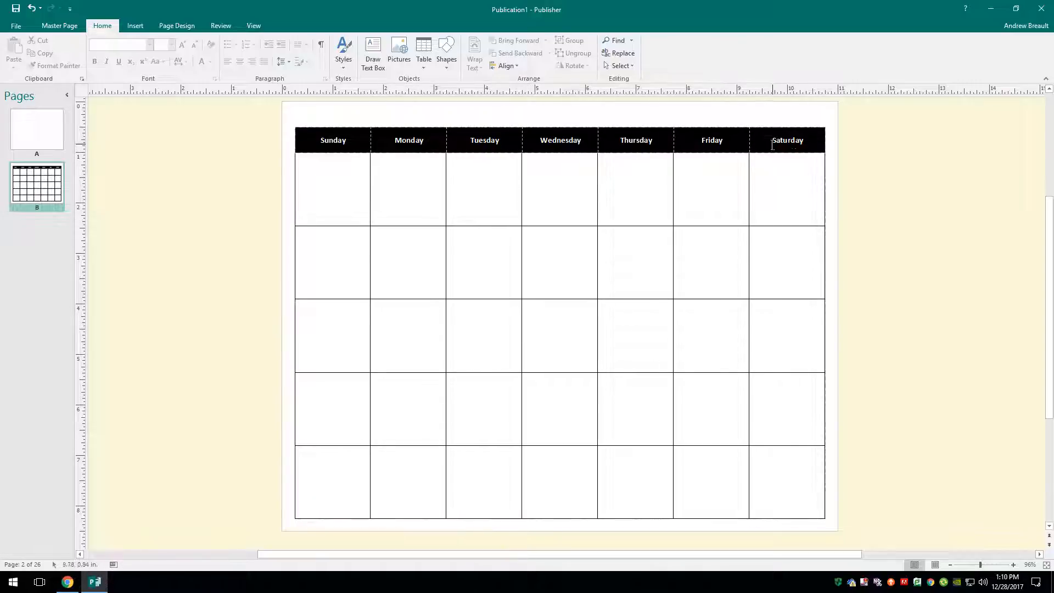
- On master page A, insert a picture placeholder and stretch it to the side and bottom margin guides, about 10.5 x 4.23 in
left_click(32, 132)
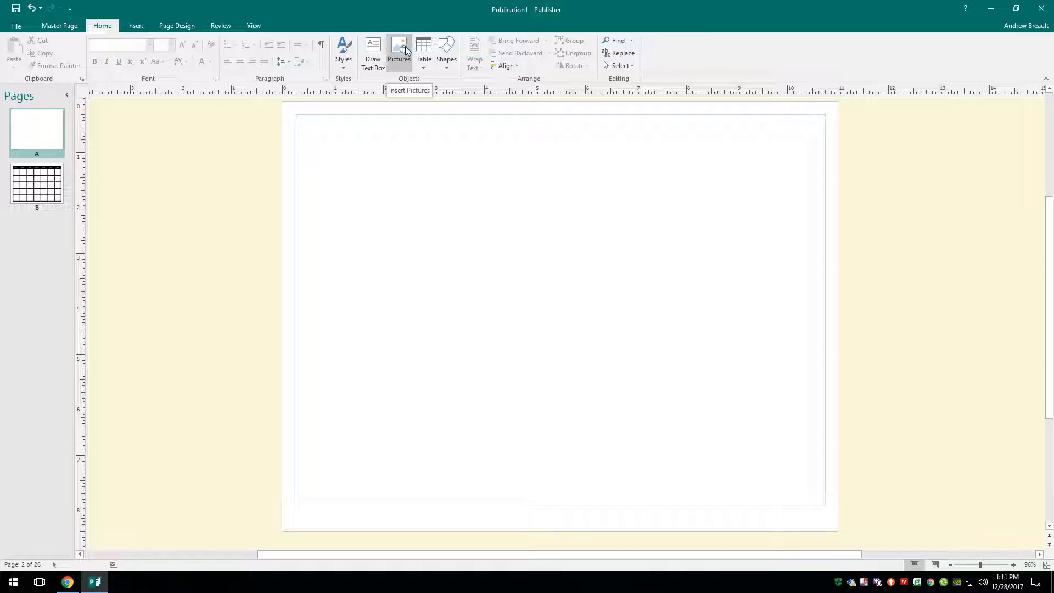
left_click(135, 27)
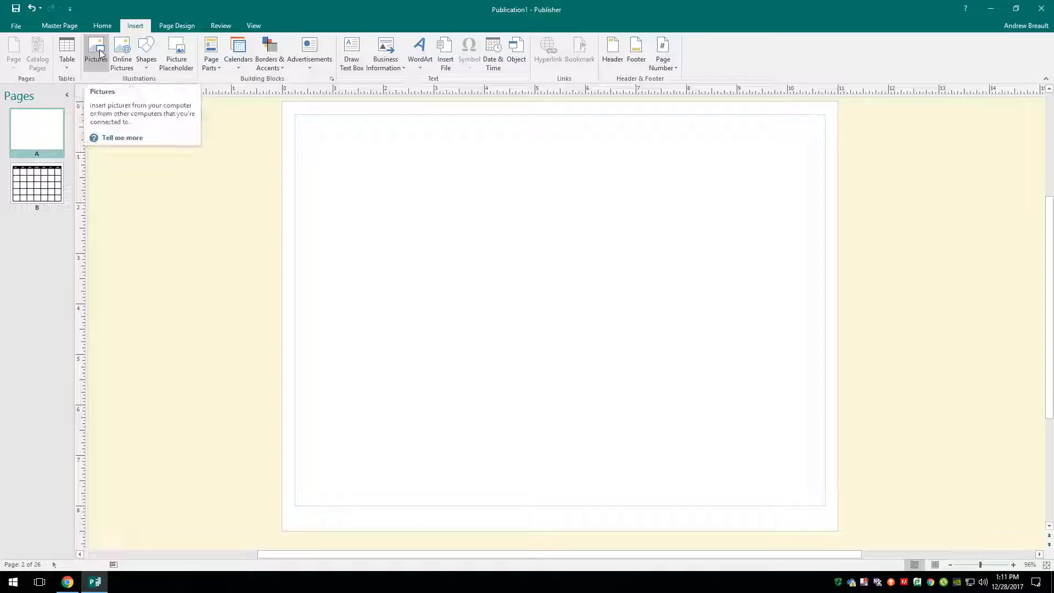
left_click(176, 52)
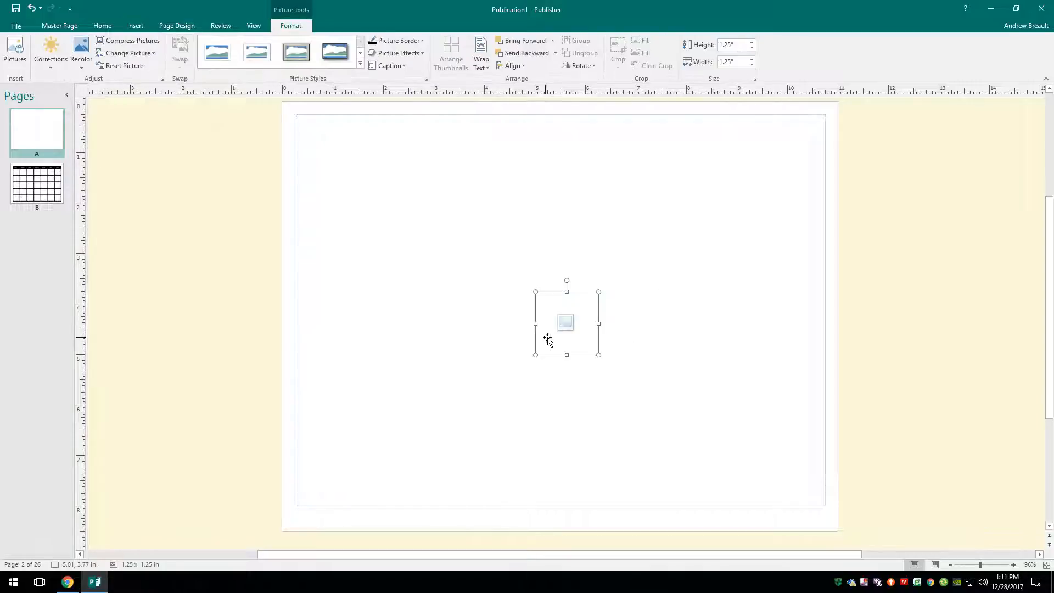
left_click_drag(535, 329, 294, 365)
left_click_drag(447, 355, 446, 505)
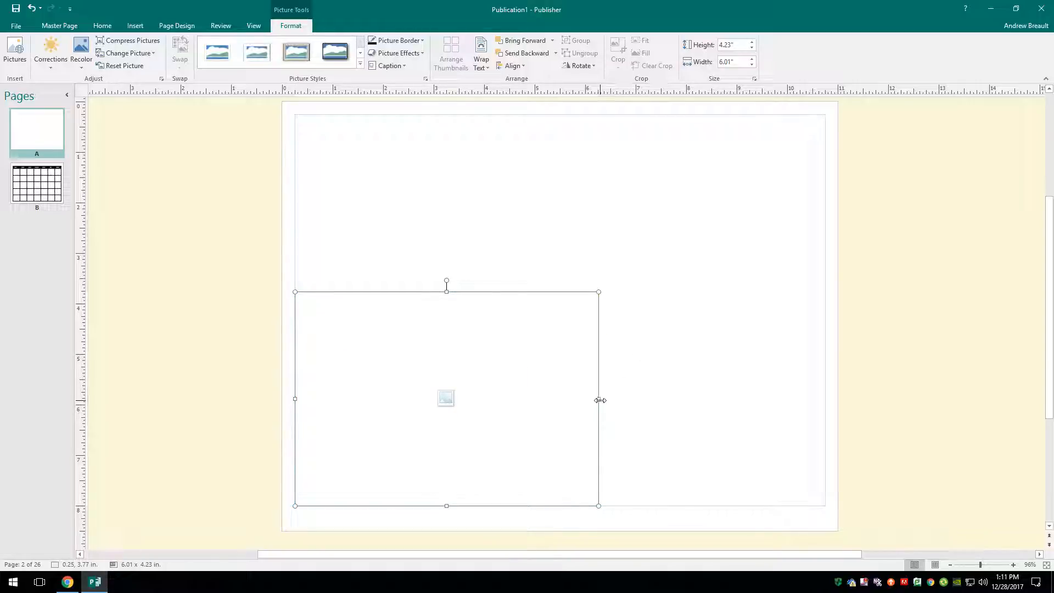
left_click_drag(598, 397, 827, 387)
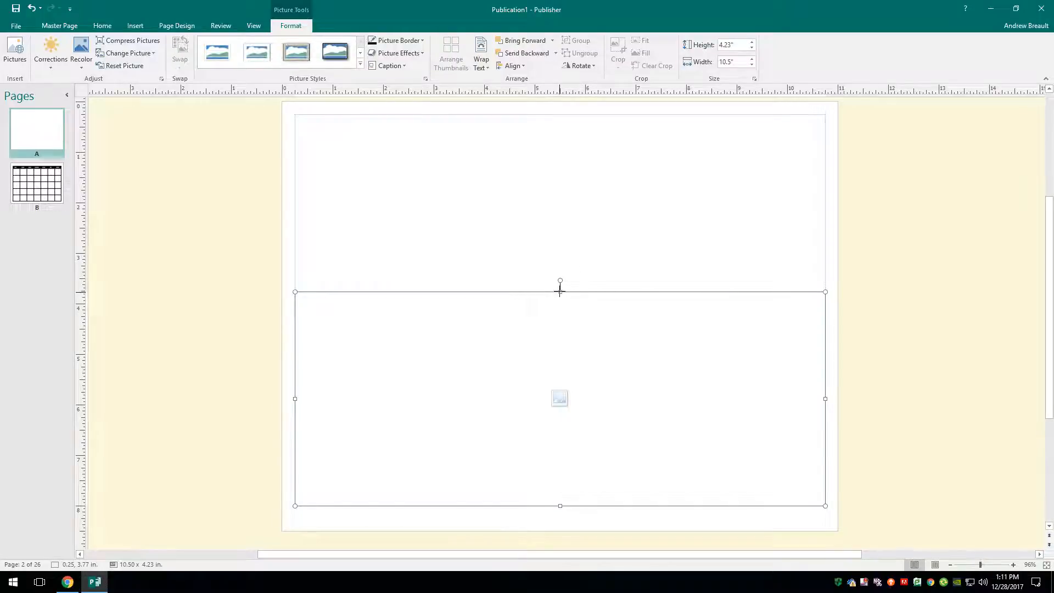
- Extend the picture placeholder's upper edge upward so it is 6 in high
left_click_drag(560, 291, 542, 200)
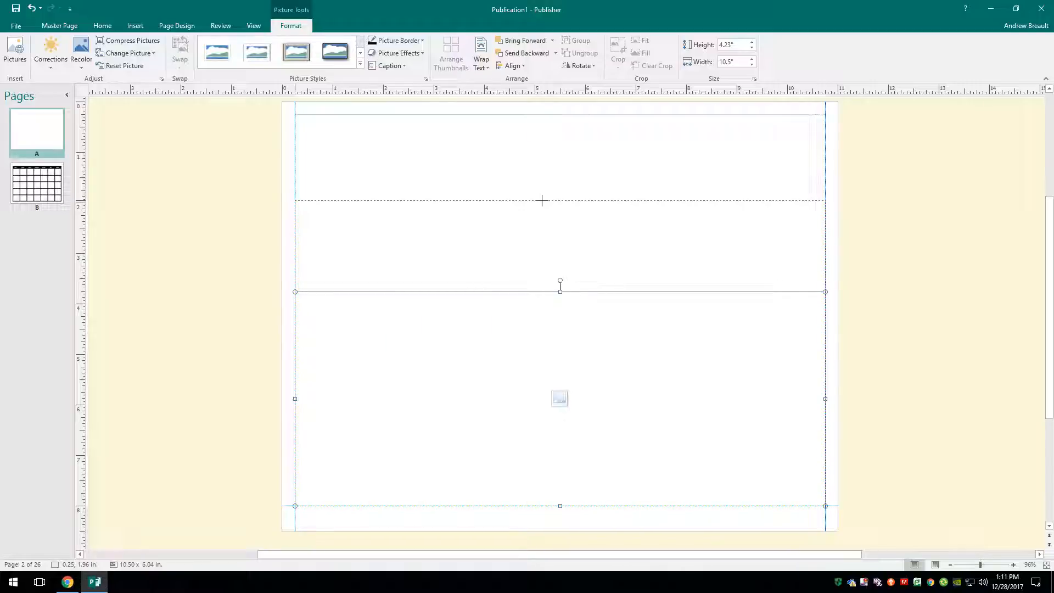
left_click_drag(542, 200, 542, 201)
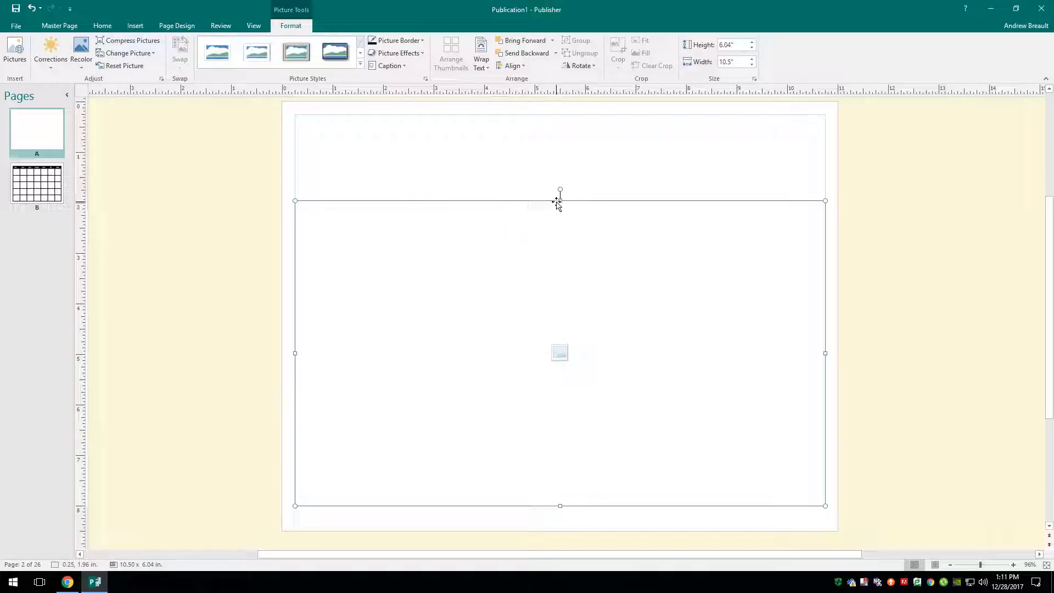
left_click_drag(561, 200, 566, 202)
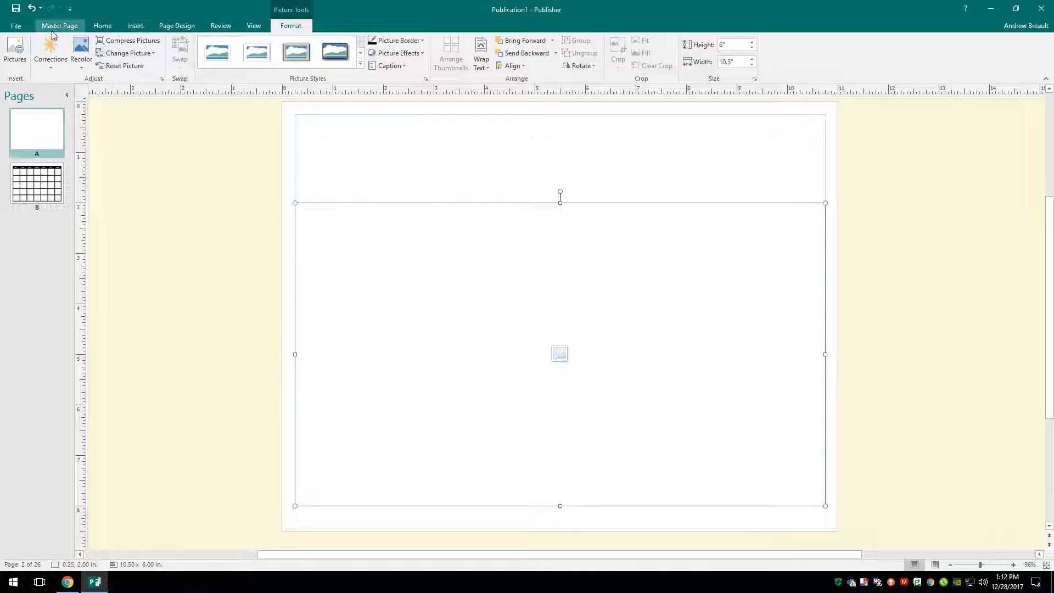
- Draw a text box about 6.10 x 1.75 in above the picture placeholder and center it horizontally on the page
left_click(102, 26)
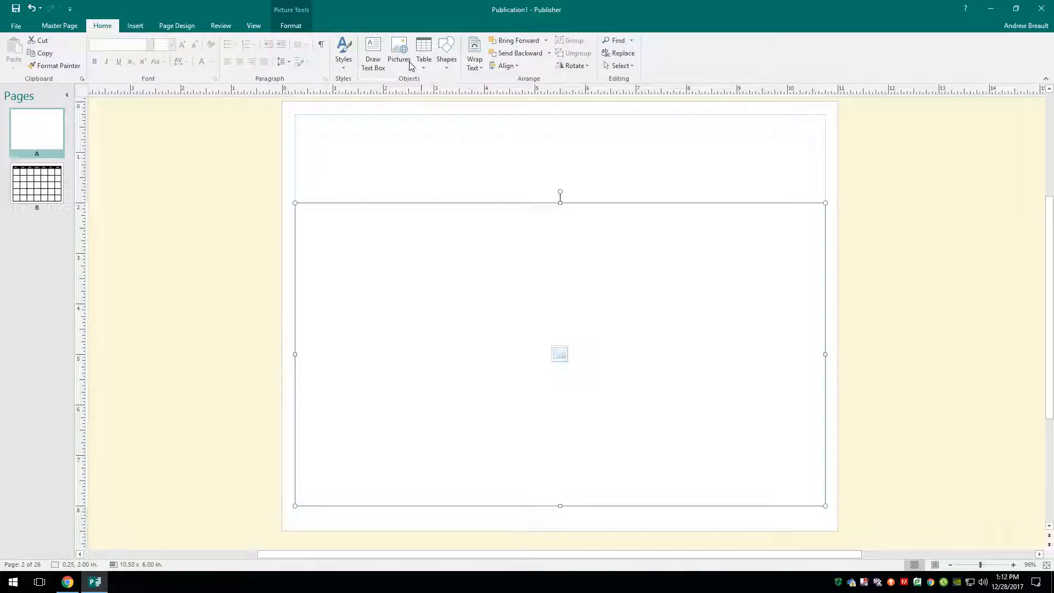
left_click(373, 53)
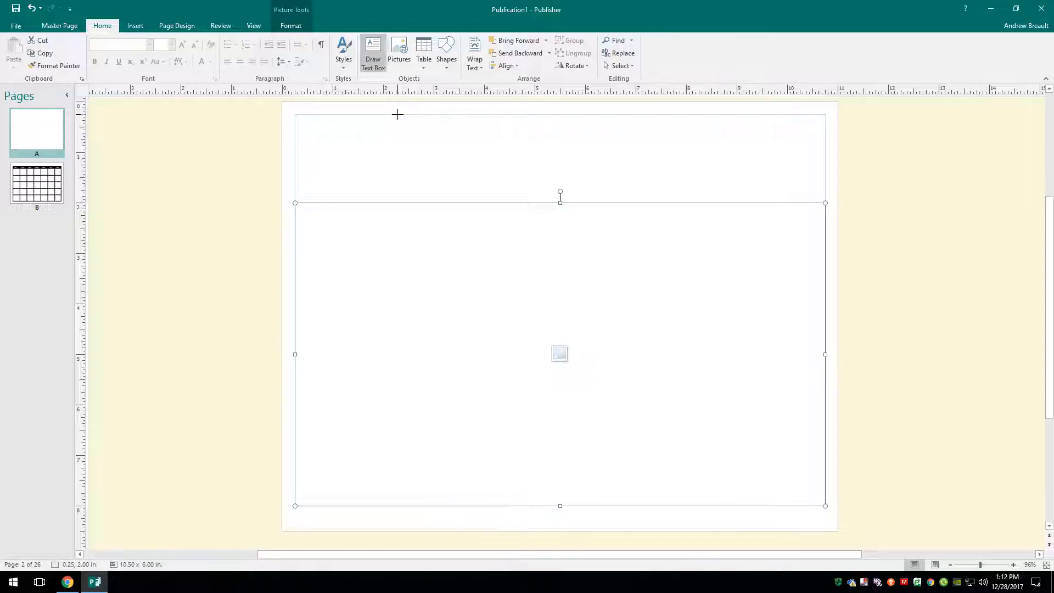
mouse_move(397, 114)
left_mouse_down()
mouse_move(483, 157)
mouse_move(706, 172)
mouse_move(706, 205)
left_mouse_up()
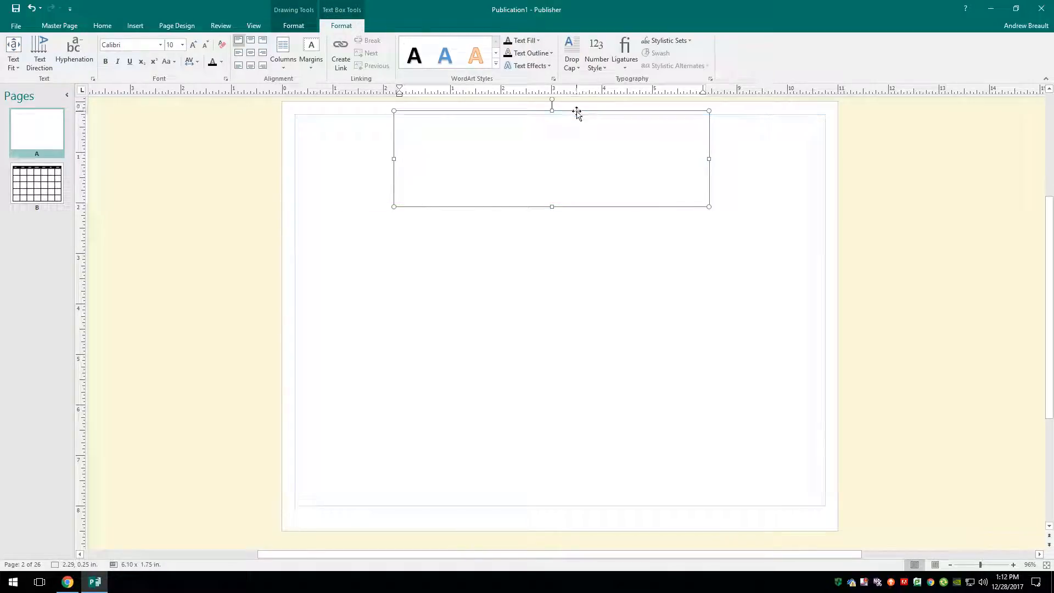
left_click_drag(577, 112, 586, 111)
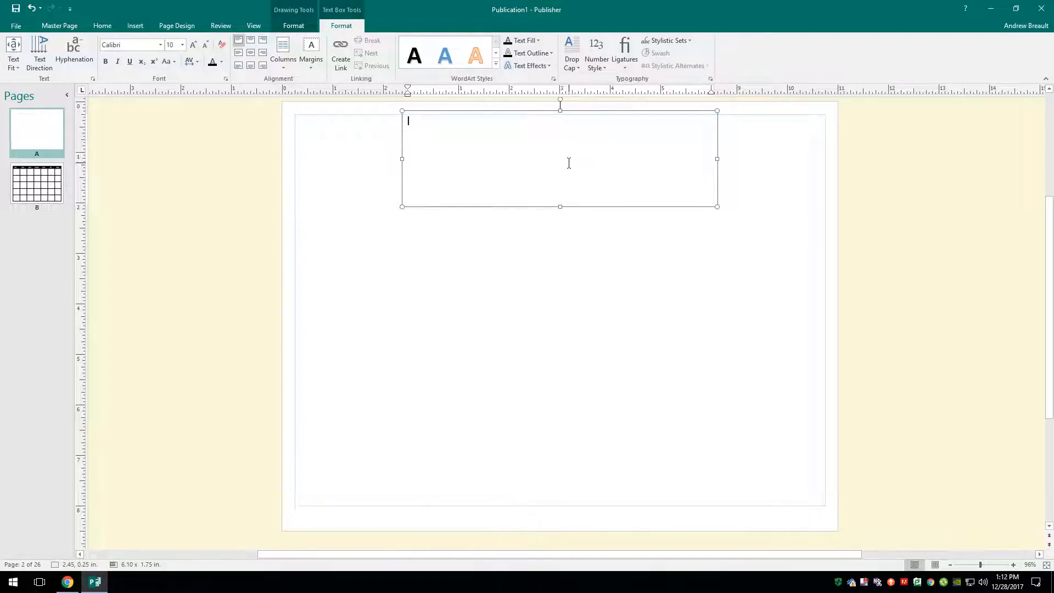
- Center the text box's content horizontally and vertically and enter "January" as the month title
left_click(250, 53)
left_click_drag(601, 164, 529, 165)
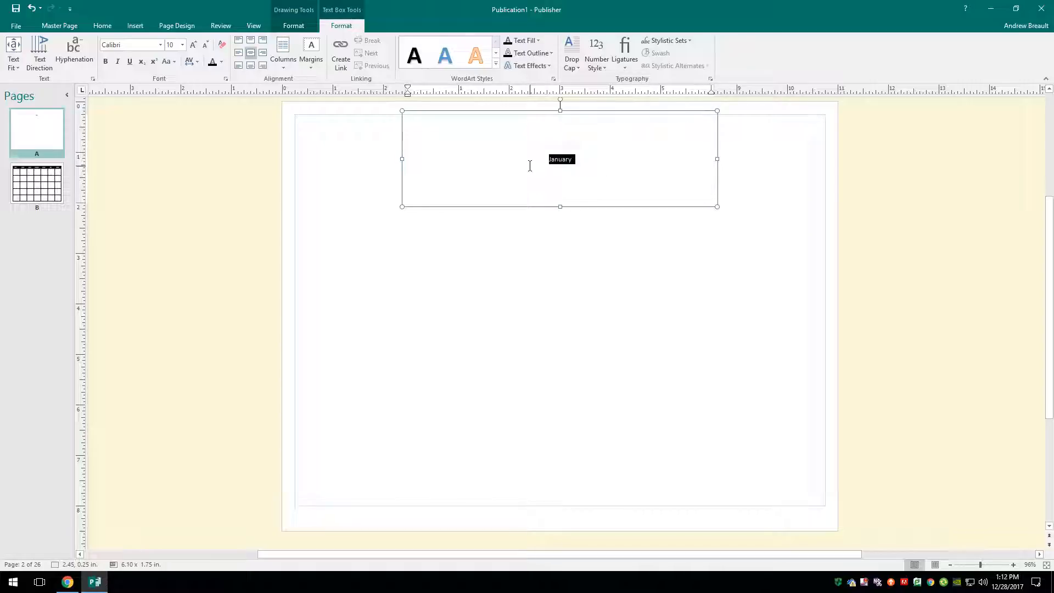
- Enlarge the January title to 72 pt
left_click(194, 44)
left_click(194, 44)
left_click(194, 45)
left_click(194, 44)
left_click(194, 45)
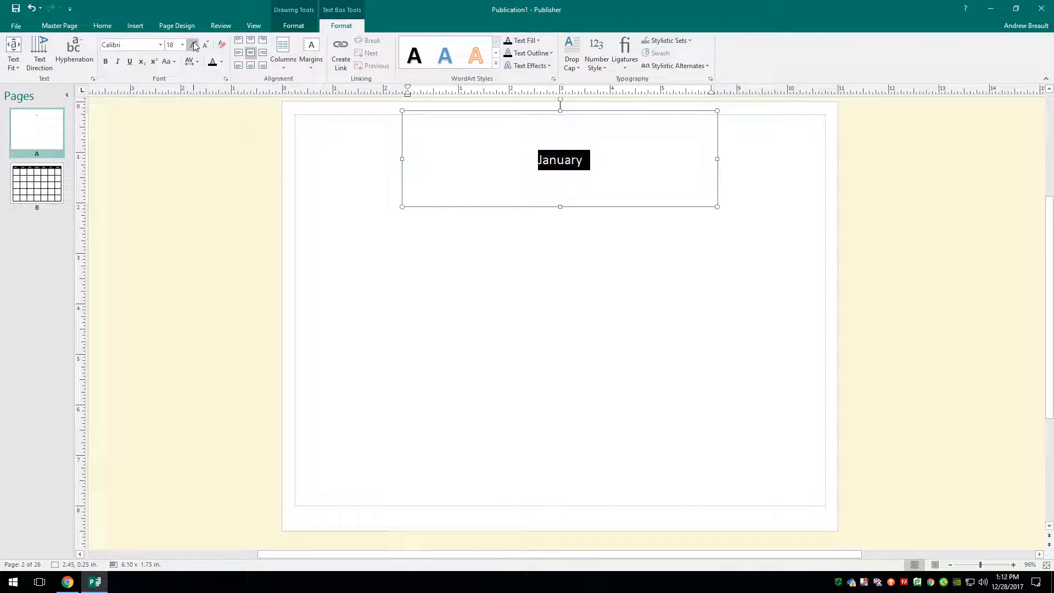
left_click(194, 44)
left_click(194, 45)
left_click(193, 45)
left_click(193, 45)
left_click(193, 44)
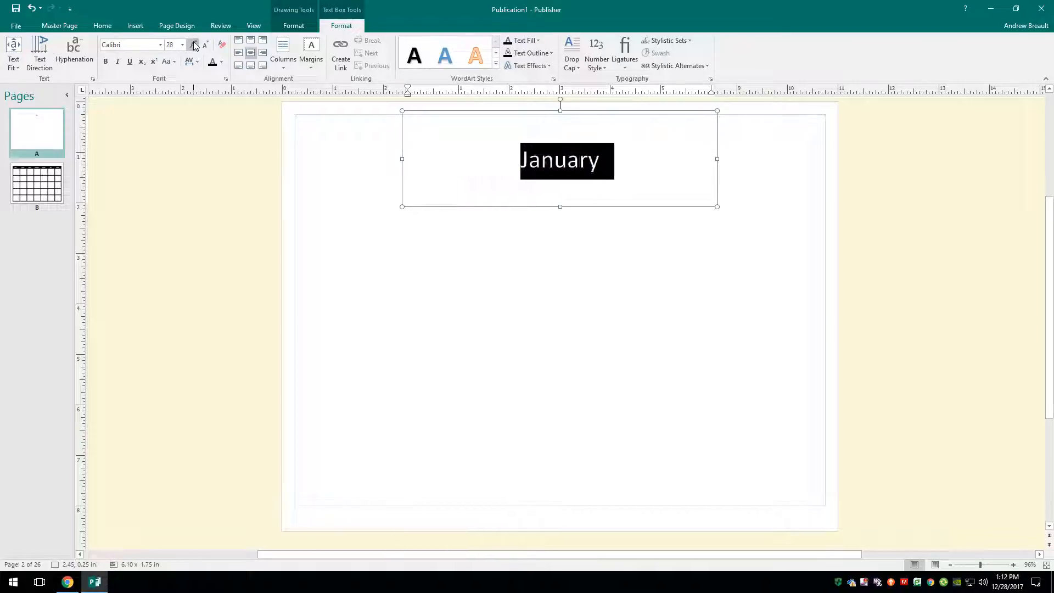
left_click(194, 45)
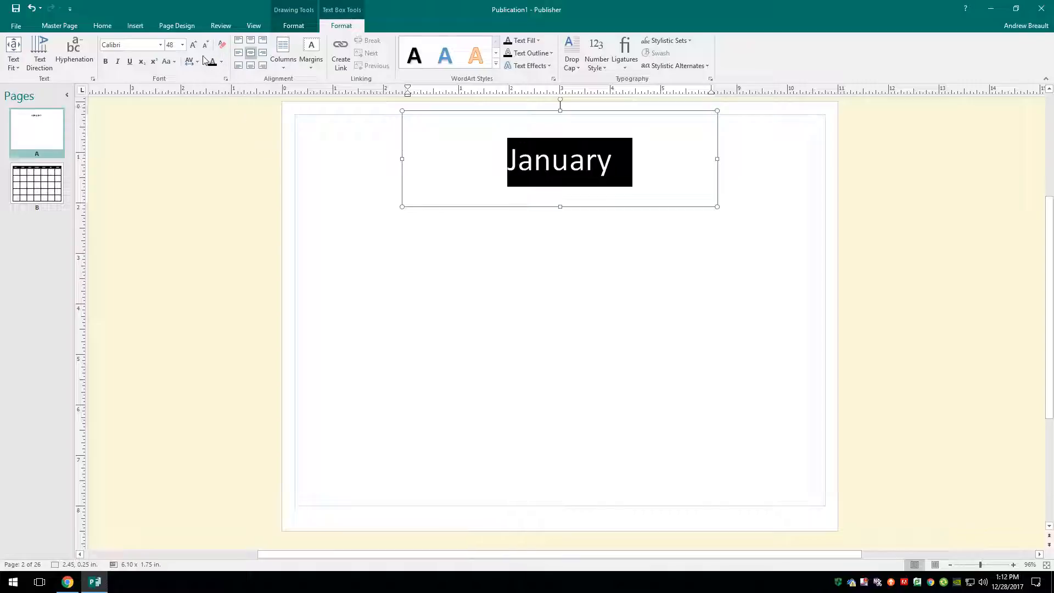
left_click(195, 47)
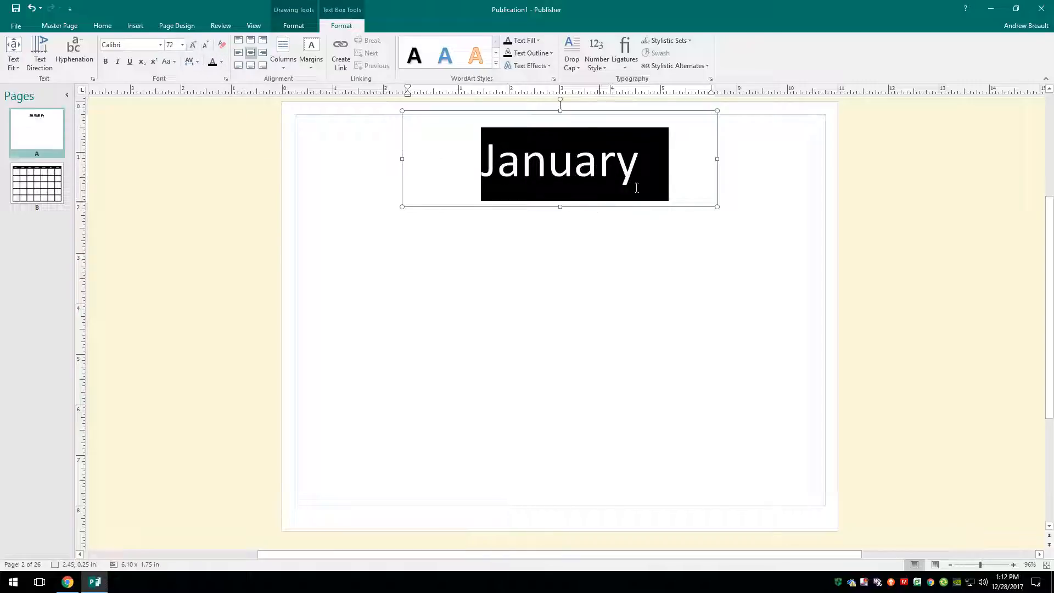
- Set the January title to 48 pt bold
left_click(647, 166)
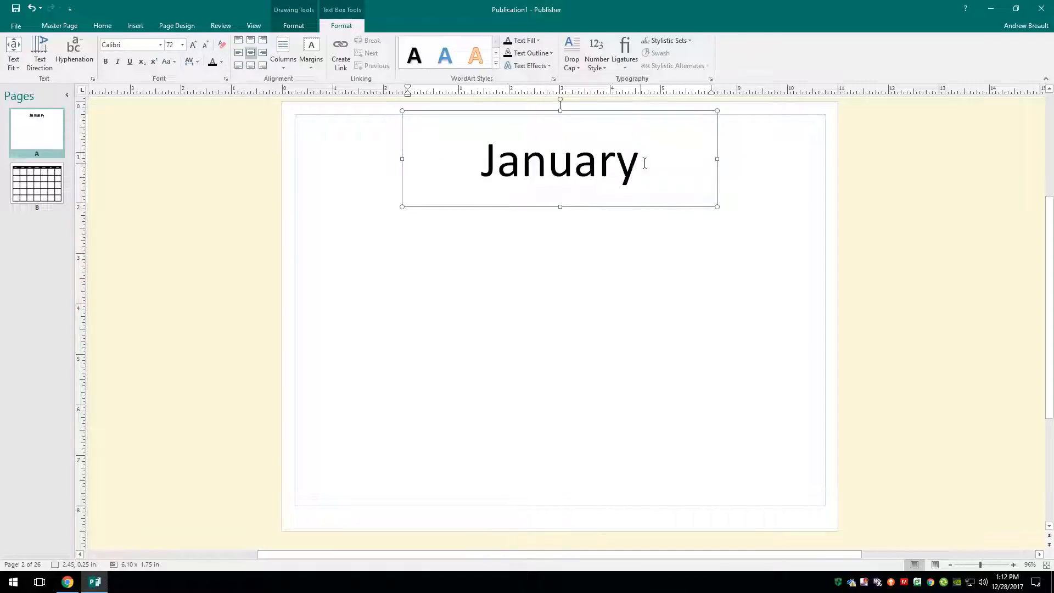
left_click_drag(644, 165, 481, 168)
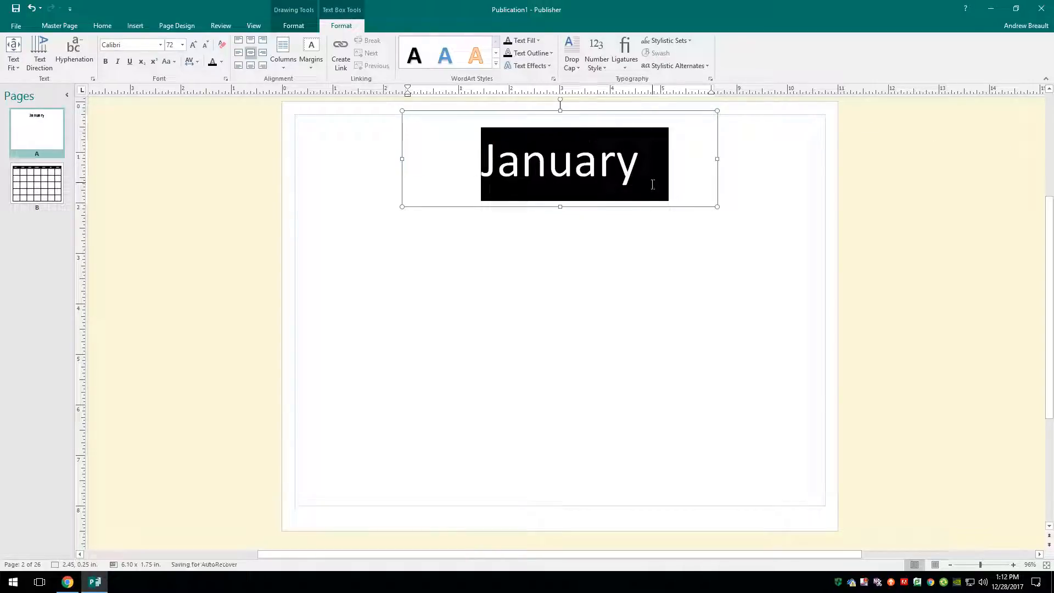
left_click(193, 45)
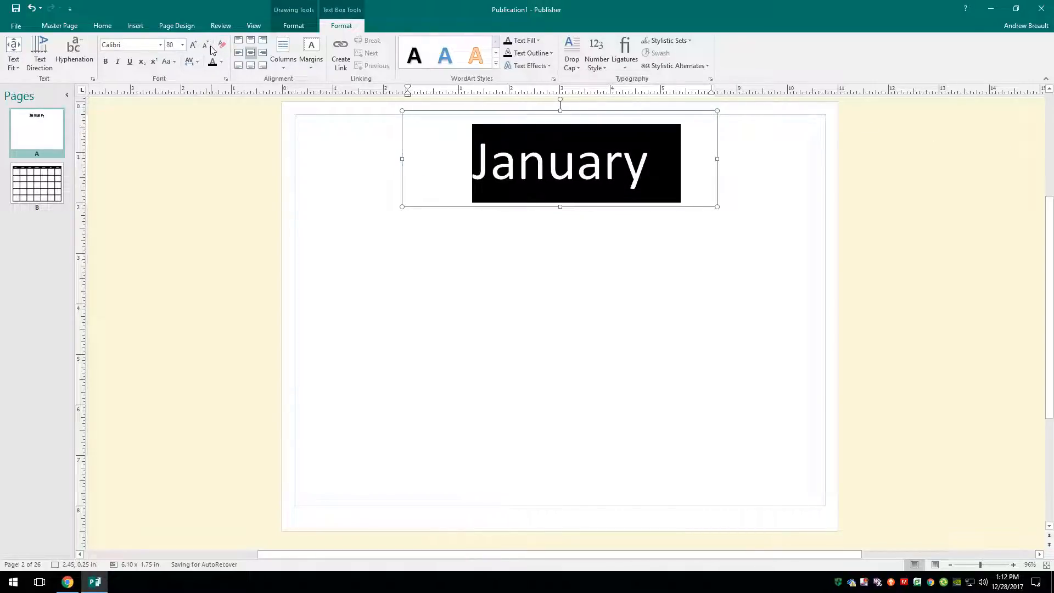
left_click(205, 45)
left_click(205, 45)
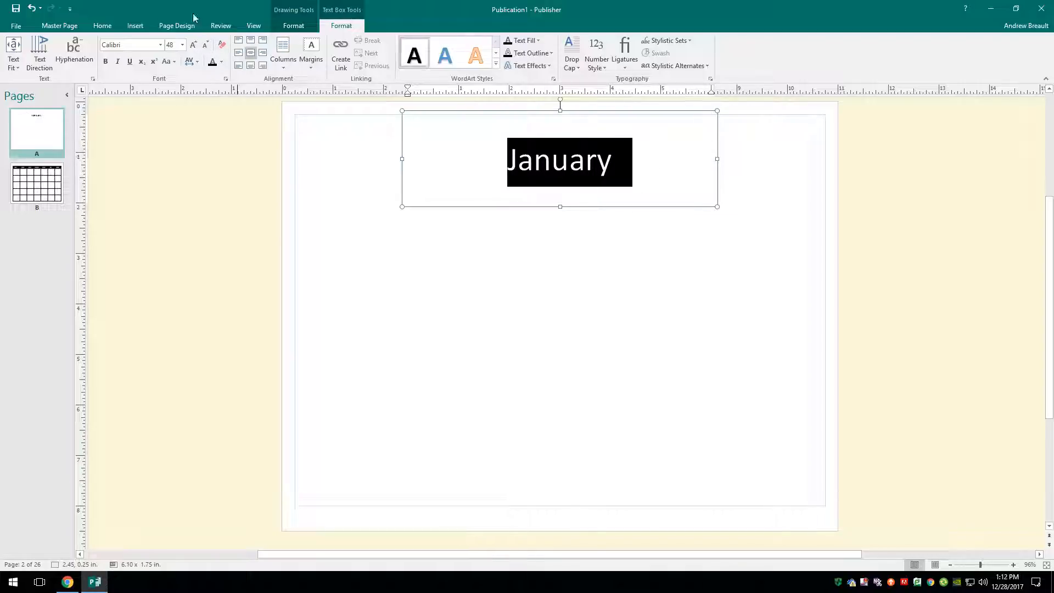
left_click(106, 61)
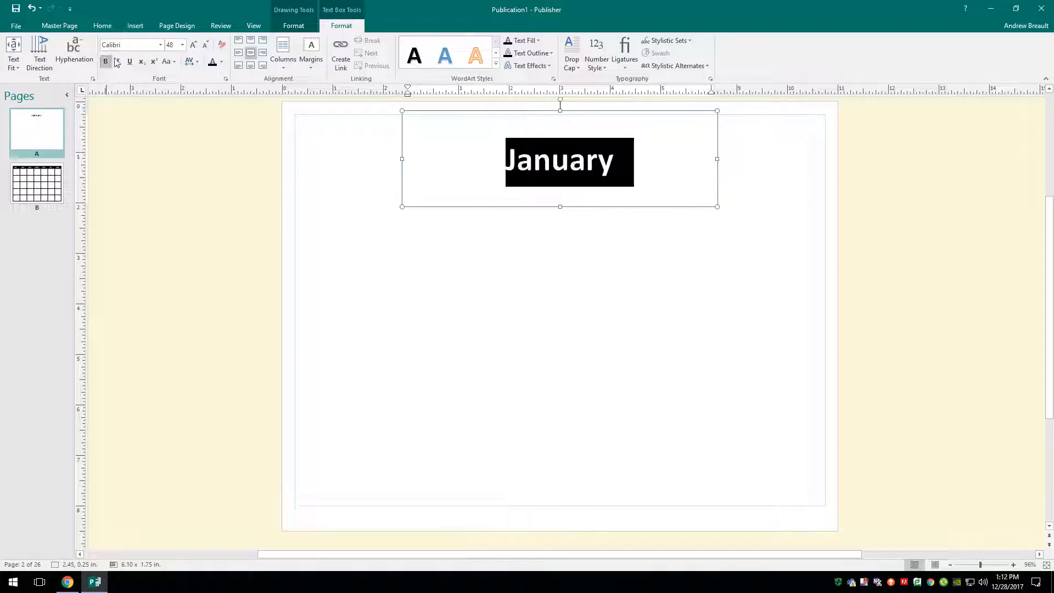
- Change the January title's font to Arial Black
left_click(161, 44)
left_click(155, 87)
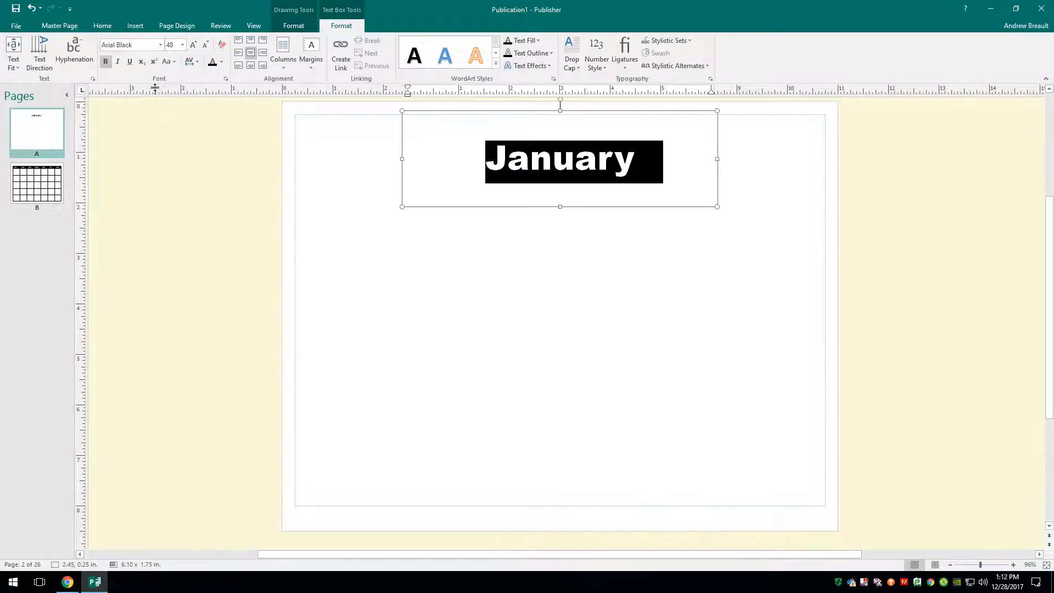
left_click(712, 159)
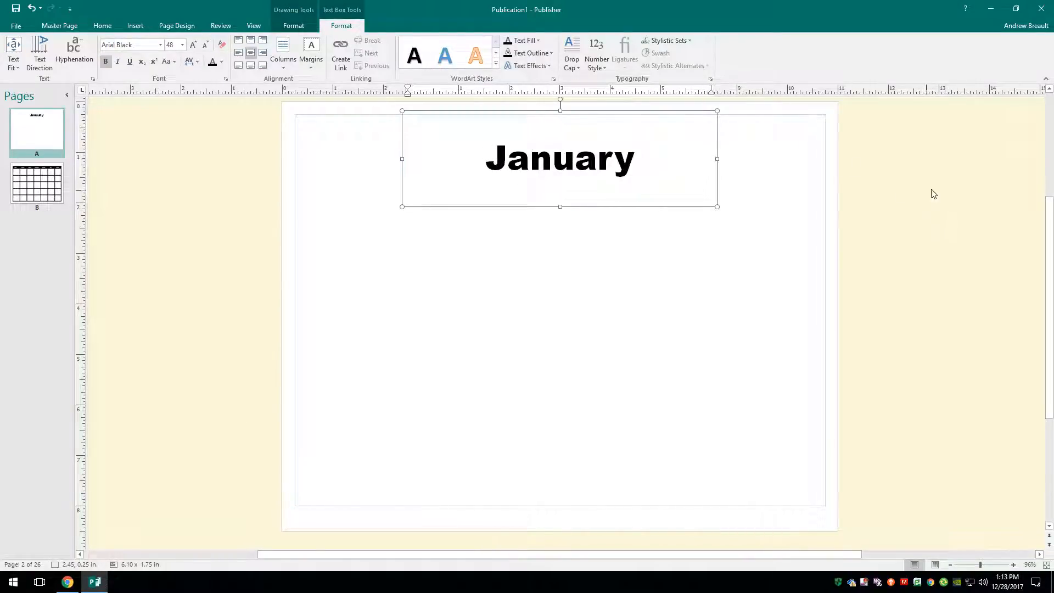
key("ctrl+m")
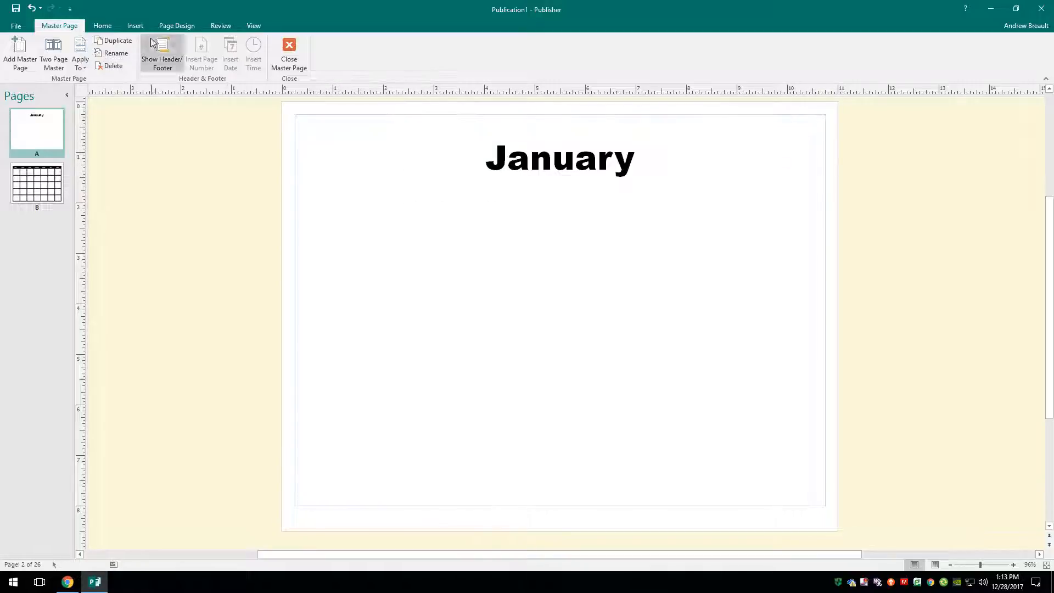
- Insert a table with seven columns and five rows on the picture master page
left_click(136, 25)
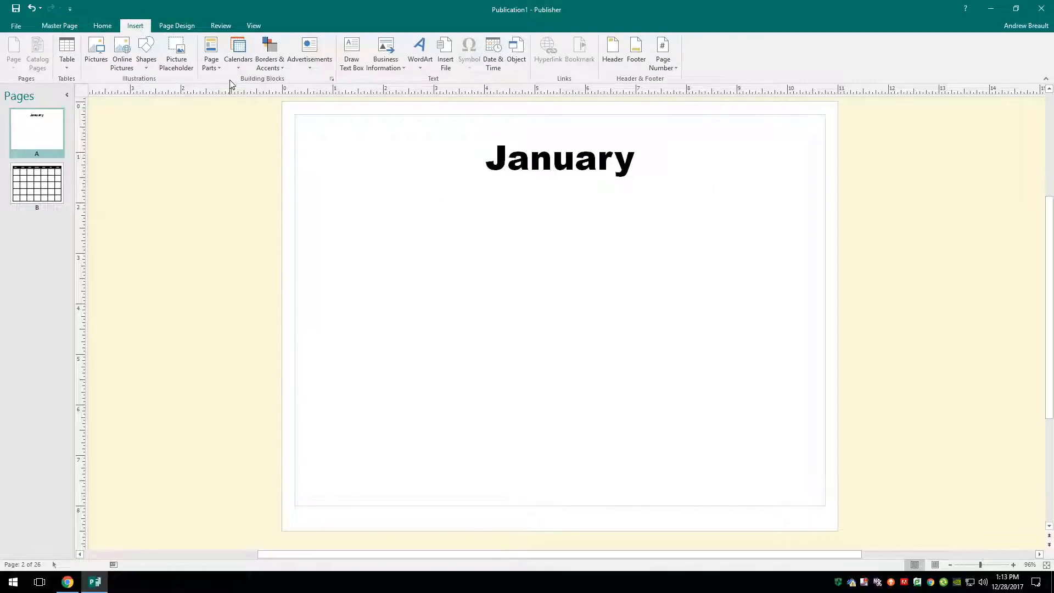
left_click(76, 69)
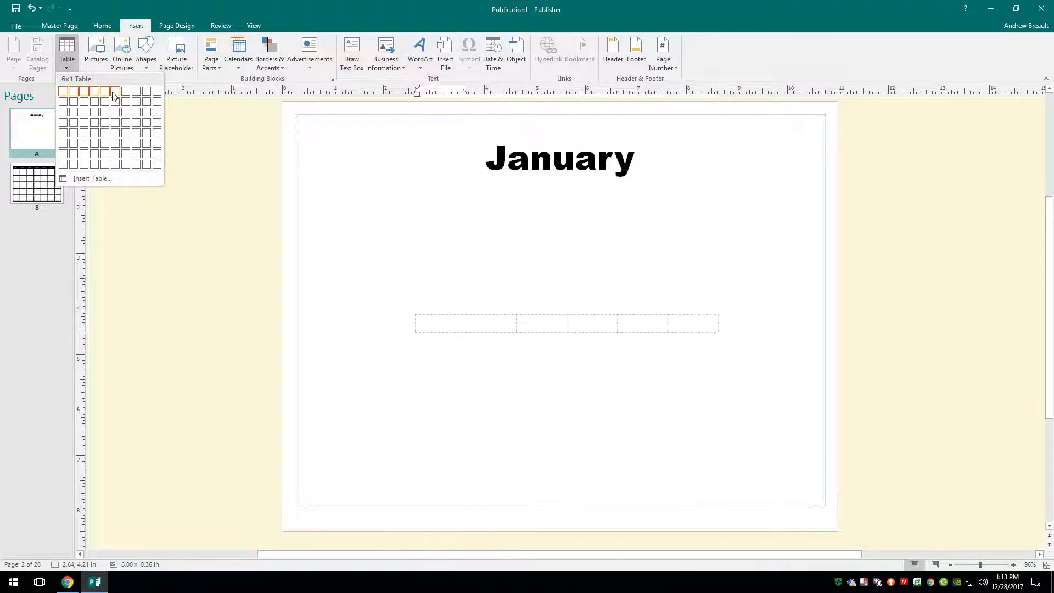
left_click(130, 138)
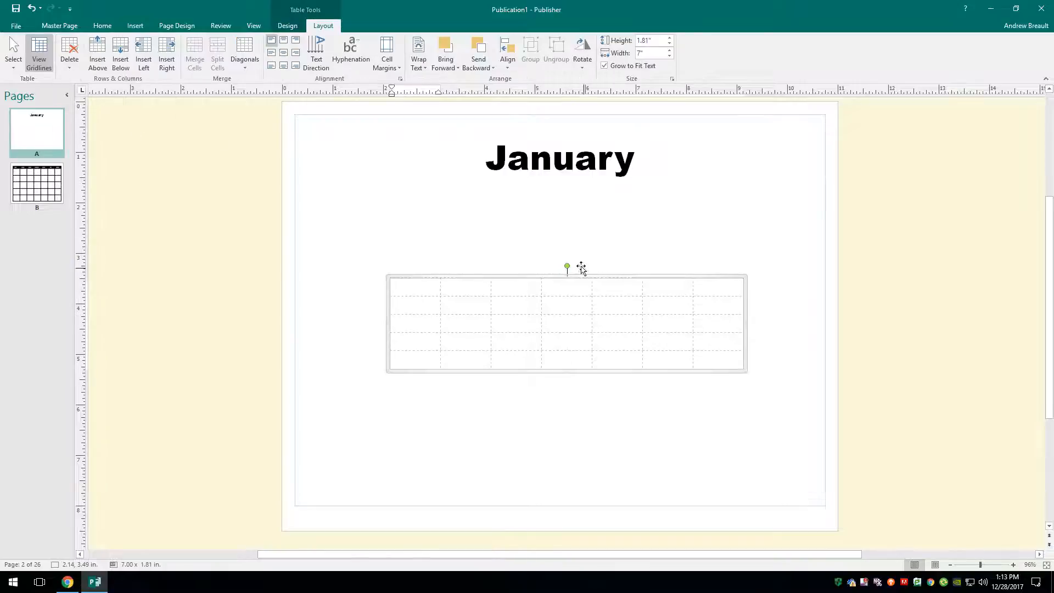
- Move the table to the page's upper-left margin corner and shrink it to about 1.77 x 1.25 in
left_click_drag(571, 275, 435, 248)
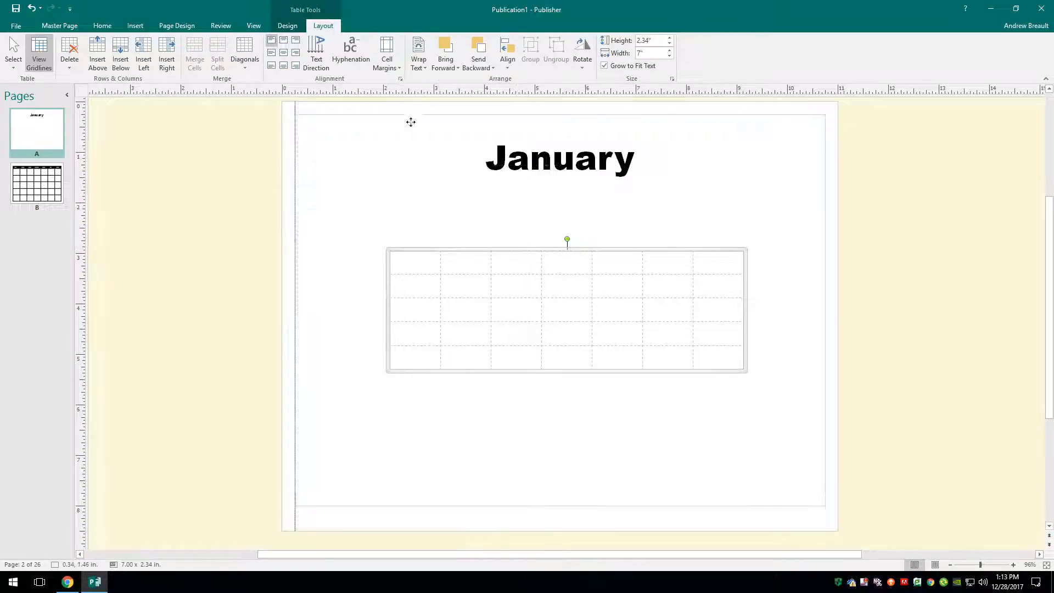
left_click_drag(434, 112, 421, 113)
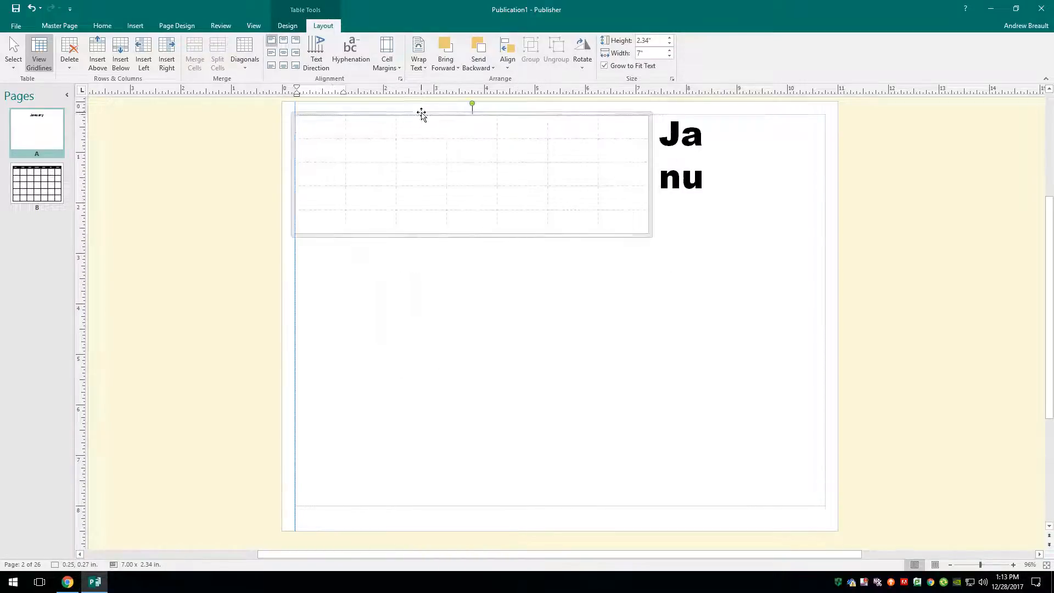
left_click_drag(650, 172, 385, 166)
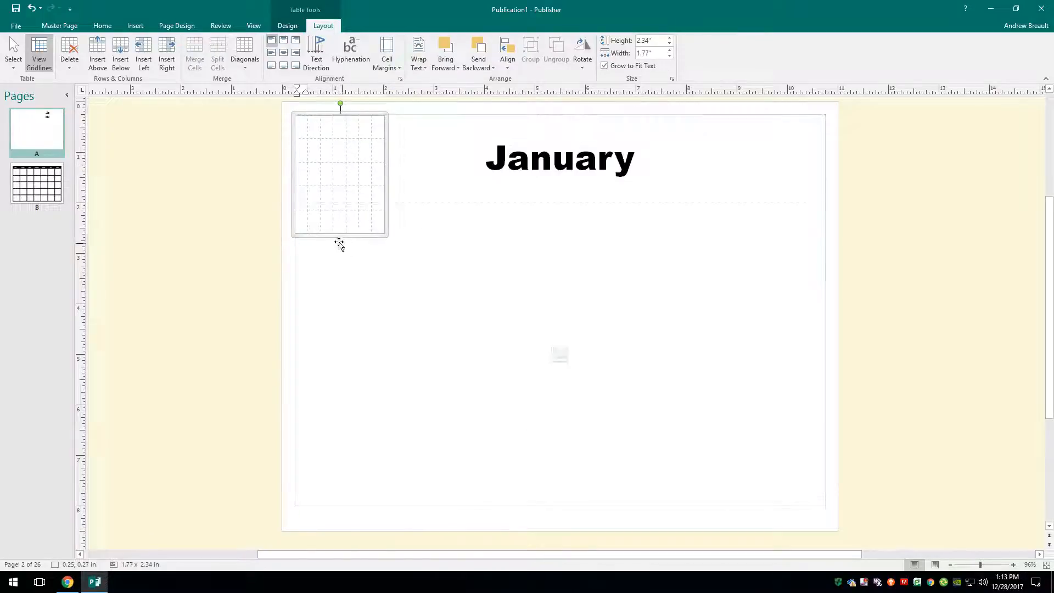
left_click_drag(341, 235, 333, 144)
left_click(339, 136)
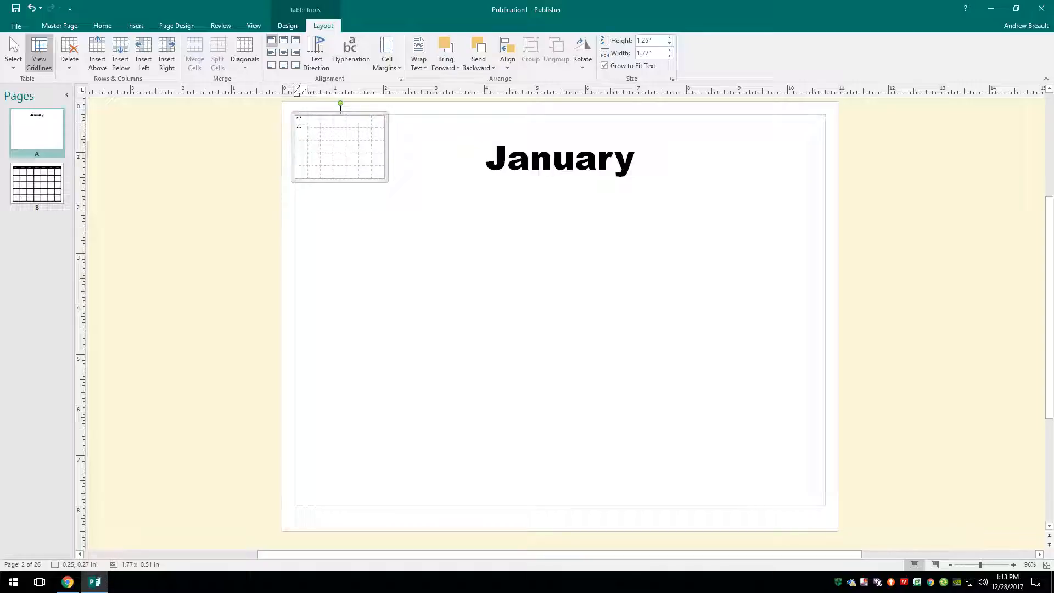
- Center the content of all the small table's cells horizontally and vertically
left_click_drag(299, 118, 381, 179)
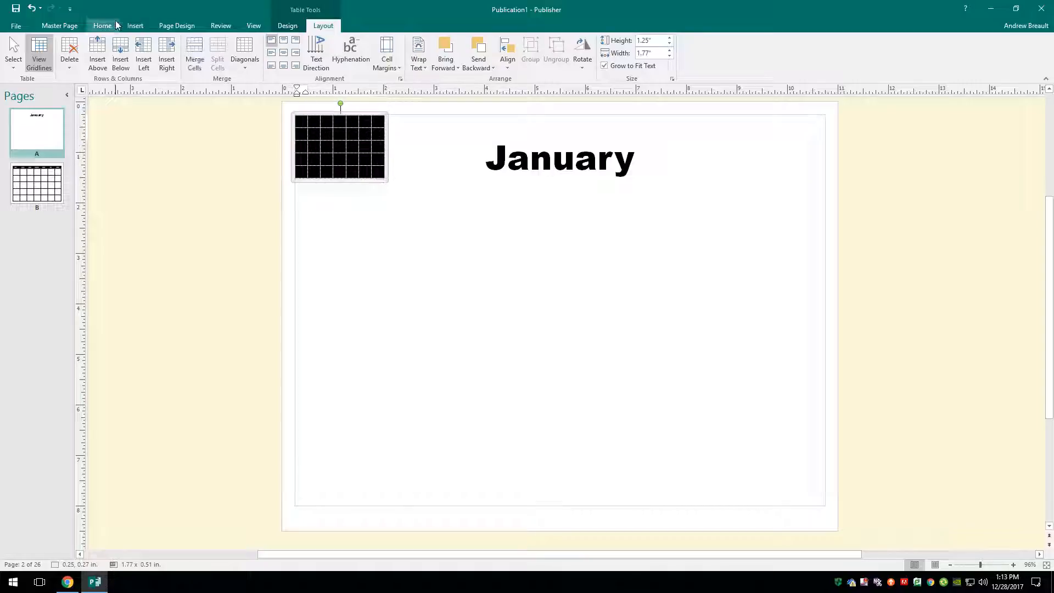
left_click(288, 27)
left_click(323, 25)
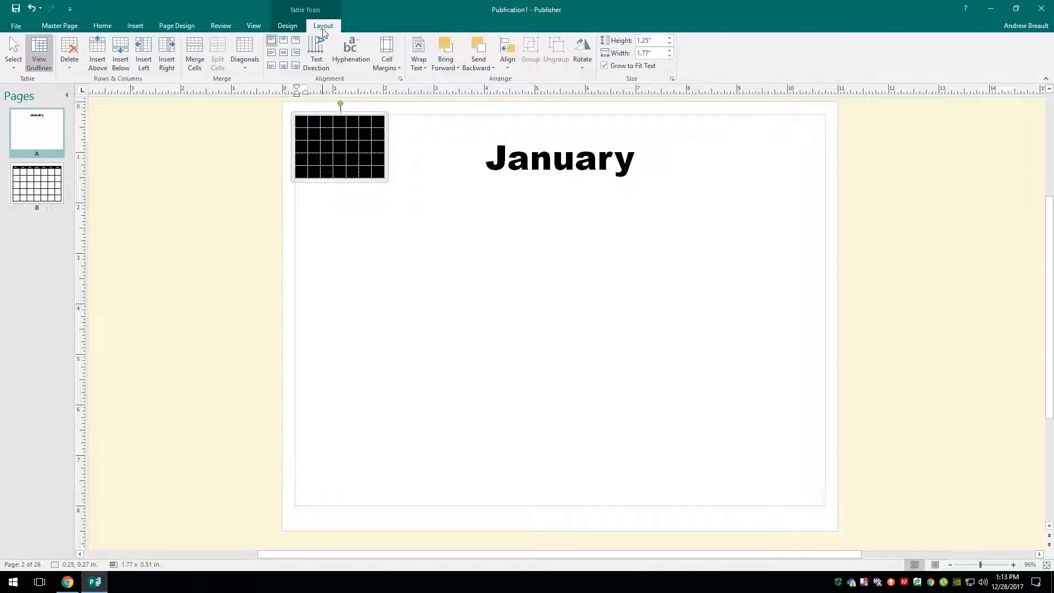
left_click(284, 53)
- Fill the small table row by row with day numbers up to 30, followed by 1 through 5
left_click(304, 129)
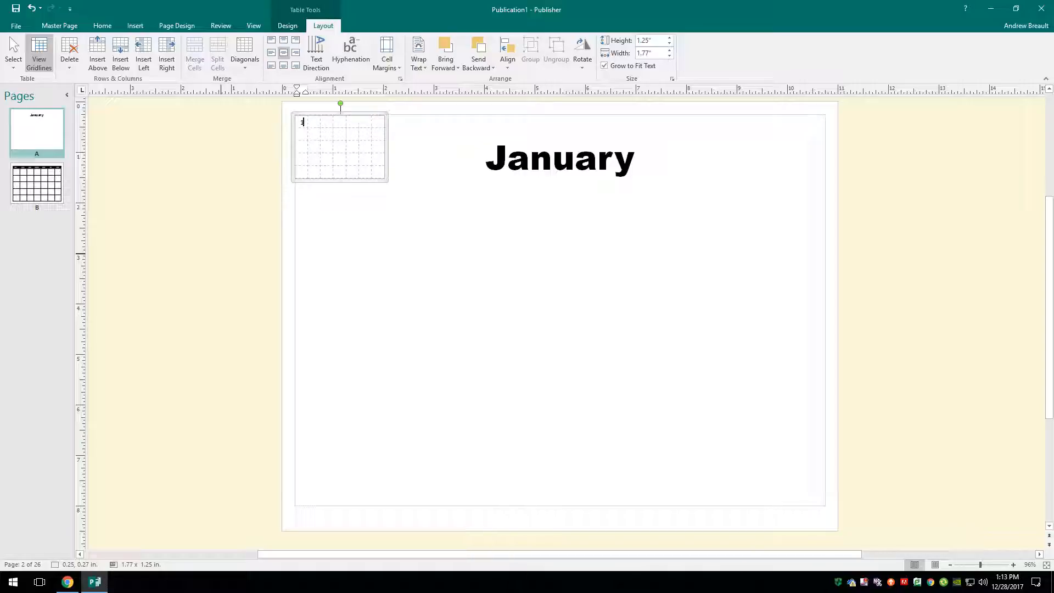
key("Tab")
type("2")
key("Tab")
type("4\t4\t5\t6\t7\t8\t9\t10\t11\t12\t13\t14\t15\t16\t17\t18\t19\t20\t21\t22\t23\t24\t25\t26\t27\t28\t29\t30\t1\t2\t3\t4")
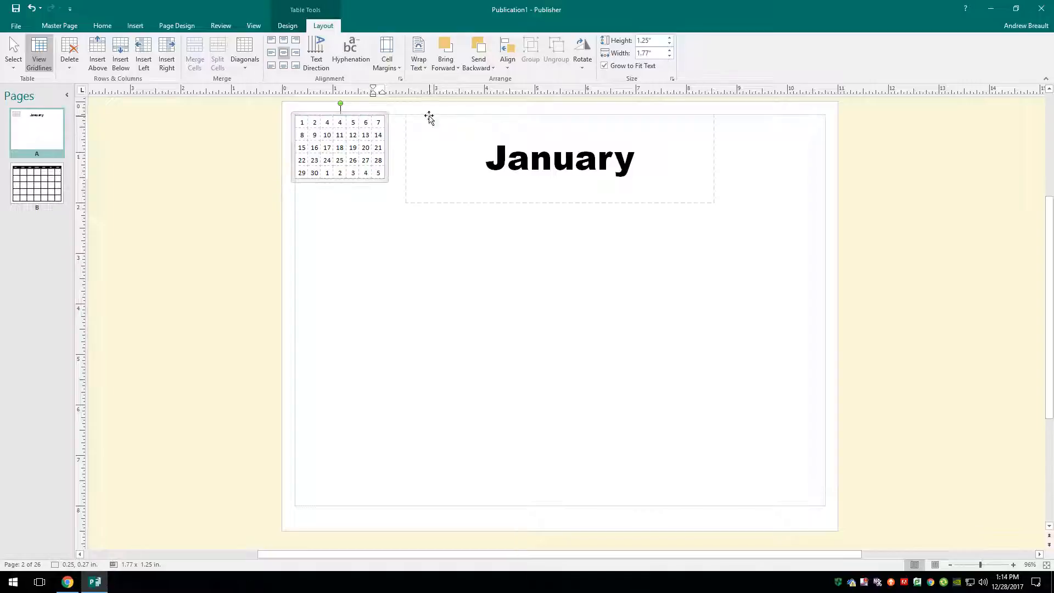
left_click(399, 108)
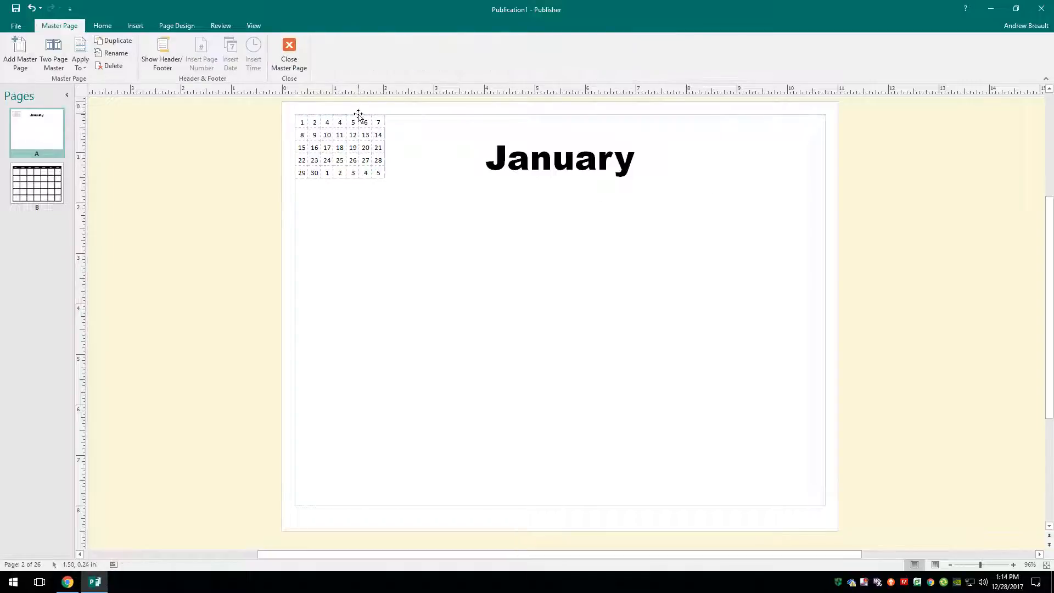
- Move the mini calendar down to about 0.75 in from the page top and place a copy level with it against the right margin
left_click(358, 114)
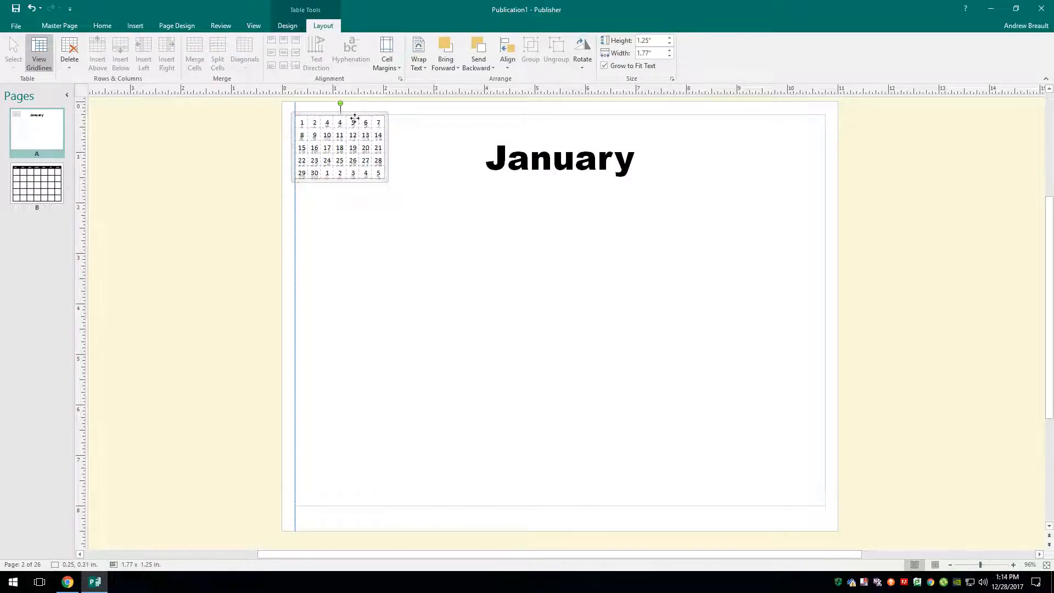
left_click_drag(355, 118, 354, 141)
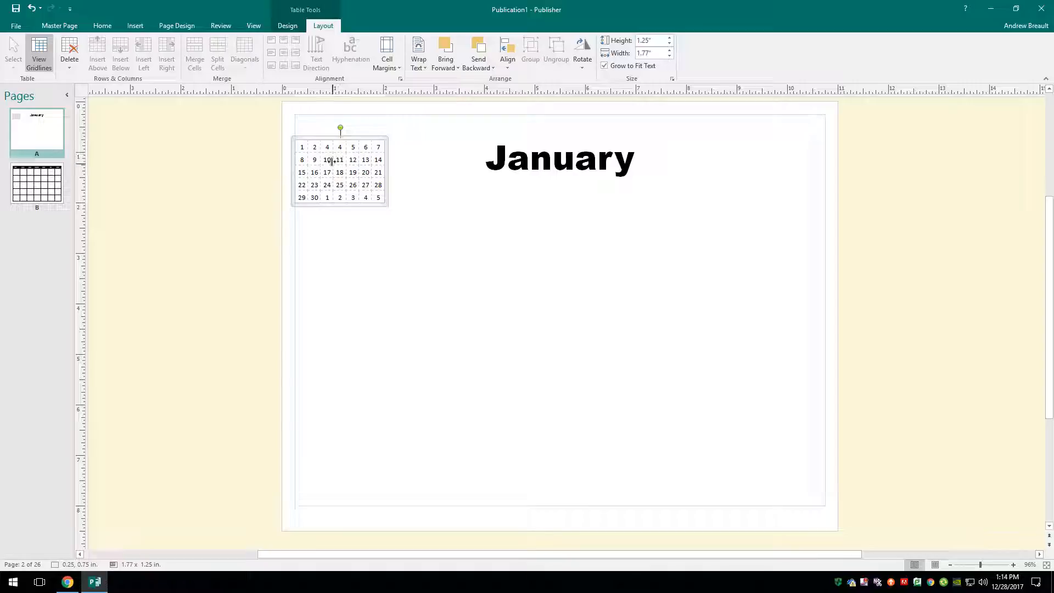
left_click_drag(332, 154, 772, 158)
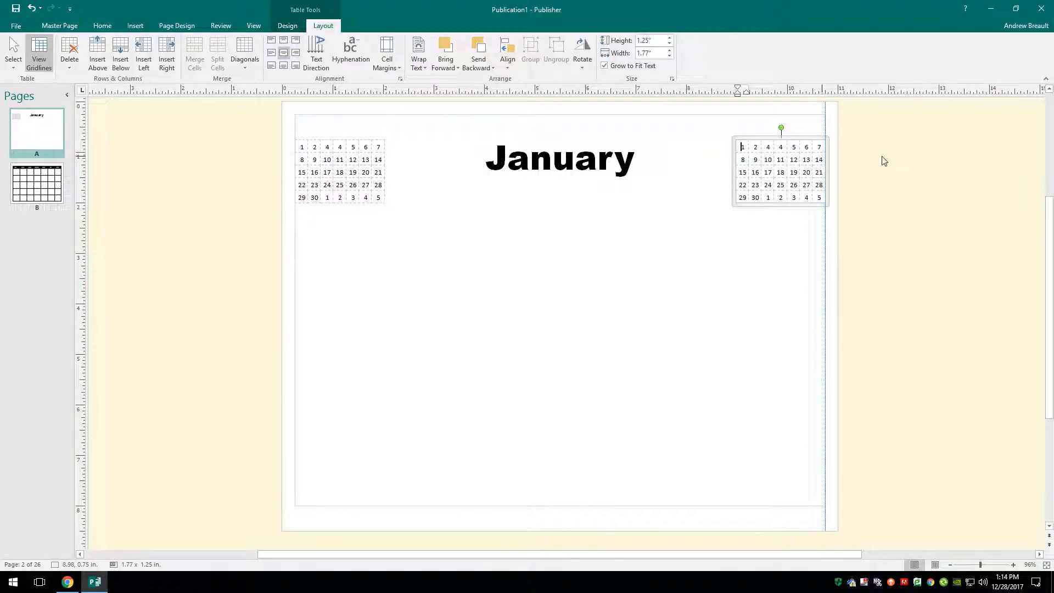
left_click(936, 170)
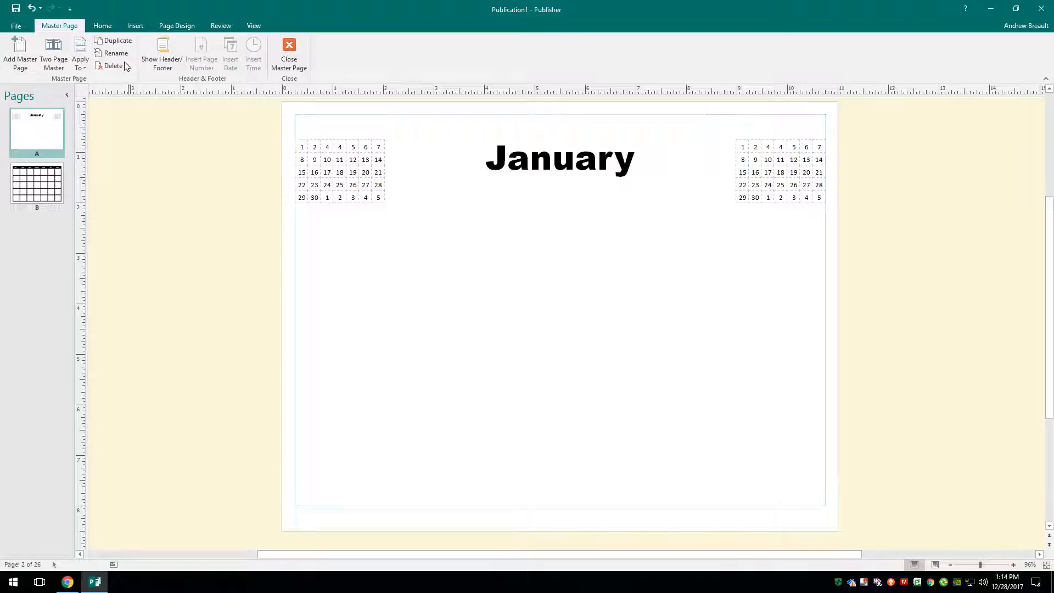
- Insert a one-row, seven-column table, place it directly above the left mini calendar and size it to the same 1.77 in width
left_click(123, 27)
left_click(67, 55)
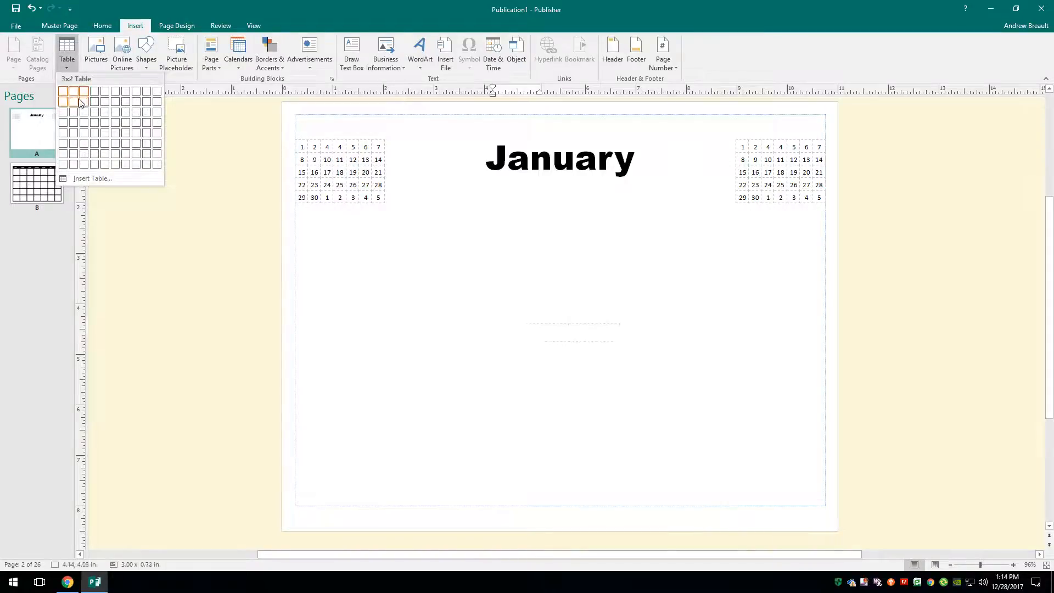
left_click(126, 94)
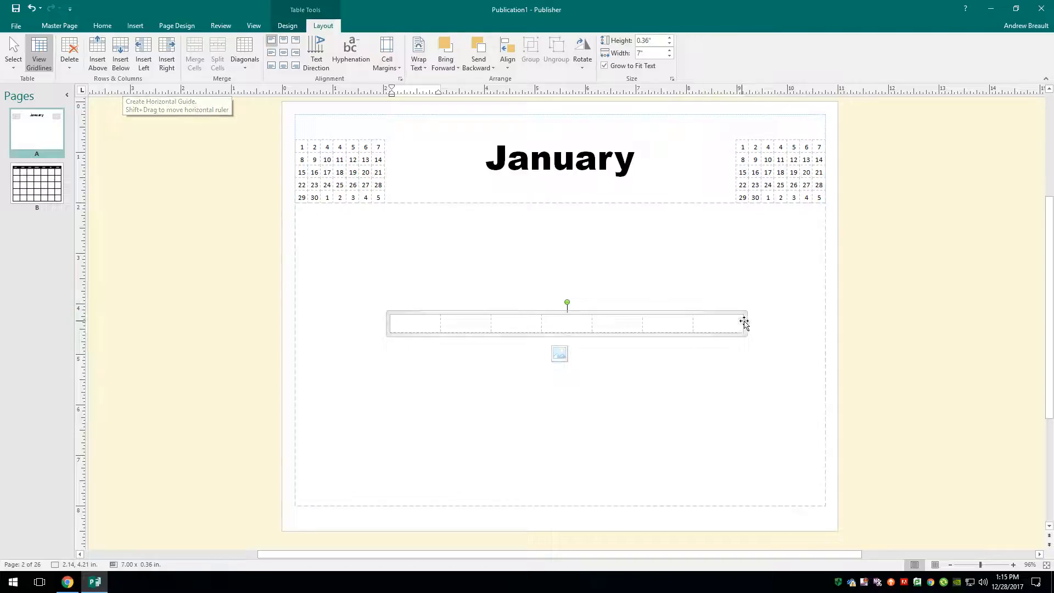
left_click_drag(745, 324, 446, 327)
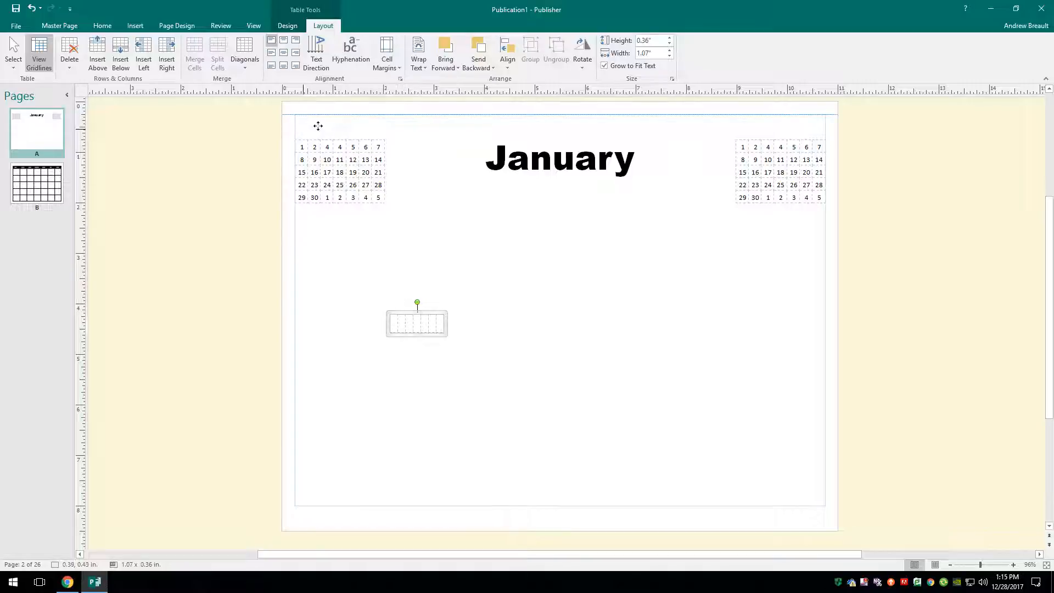
left_click_drag(310, 118, 386, 128)
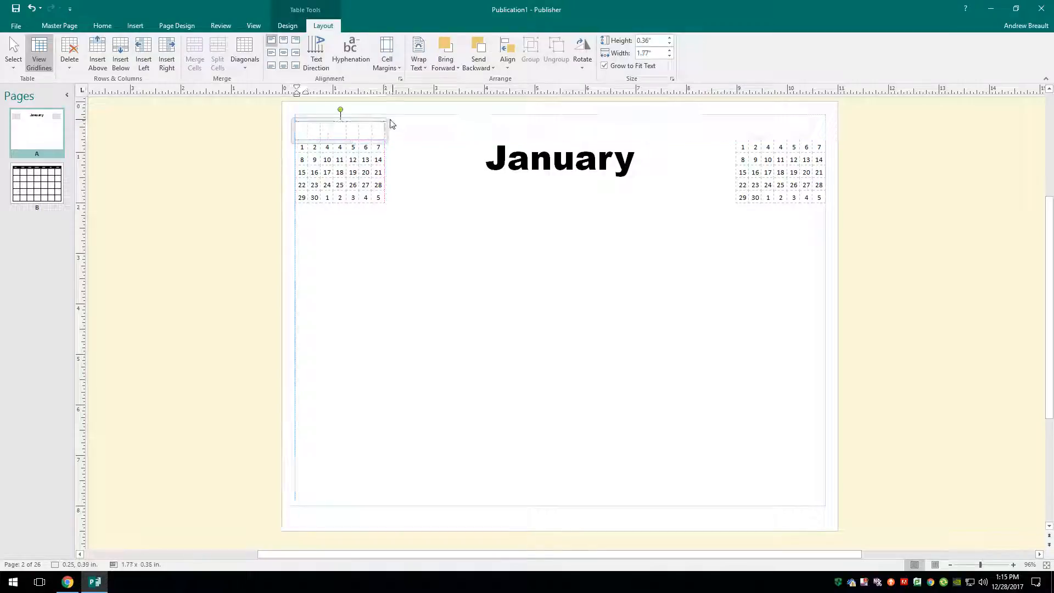
- Center the content of the new header row's seven cells horizontally and vertically
left_click(300, 132)
left_click_drag(299, 129, 372, 125)
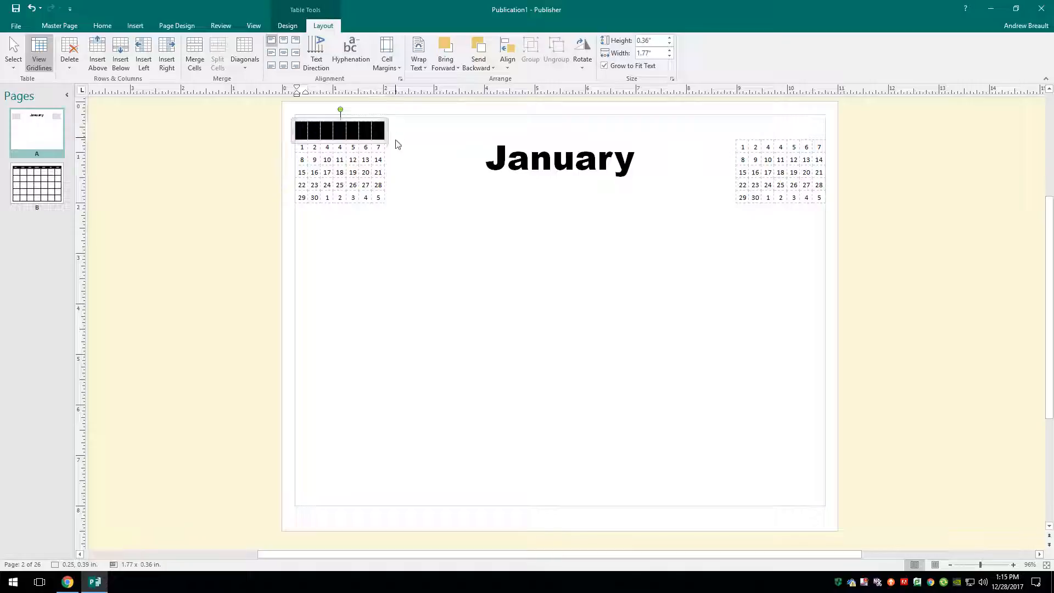
left_click(283, 52)
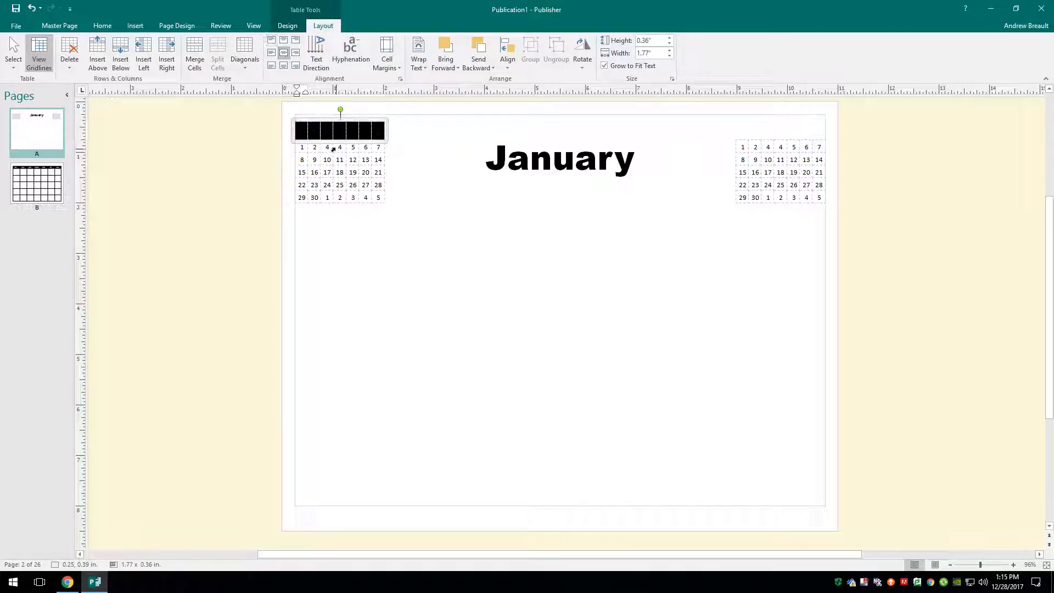
- Enter the weekday initials S, M, T, W, T, F, S in the header row above the left mini calendar
left_click(304, 134)
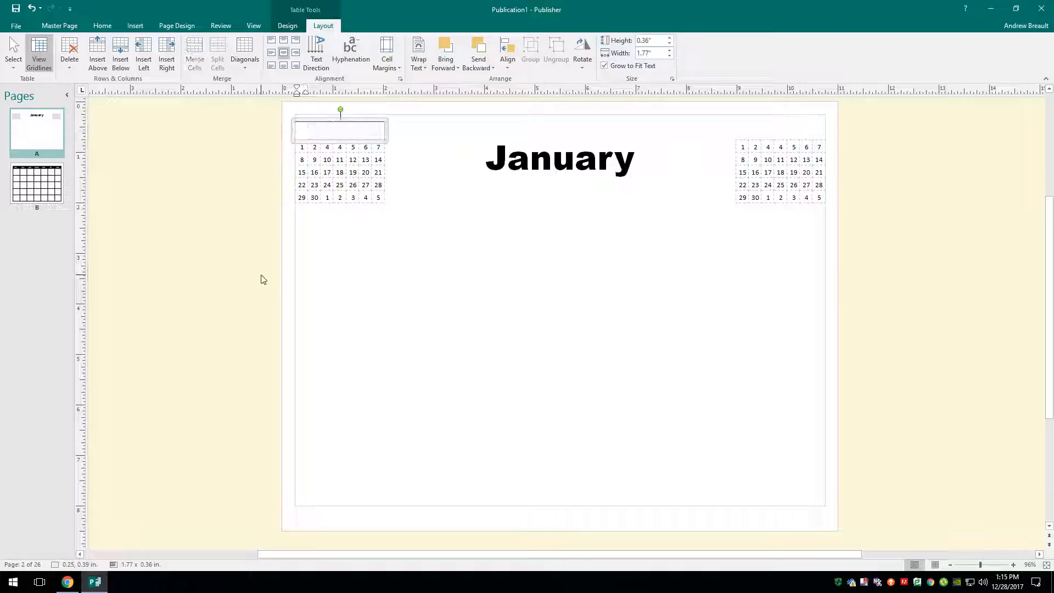
type("Su")
key("Tab")
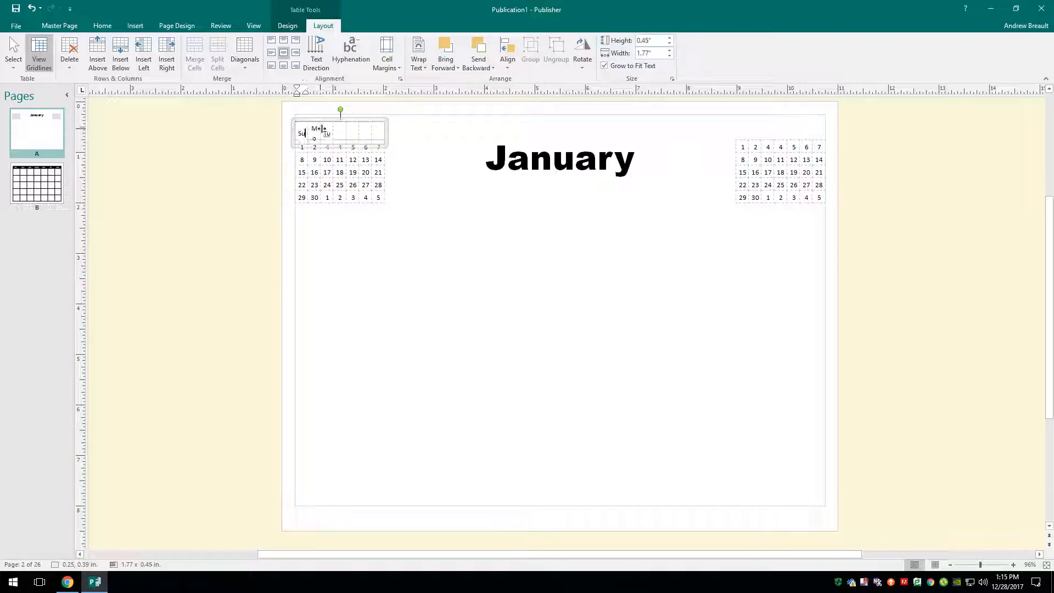
key("BackSpace")
left_click(320, 134)
key("Delete")
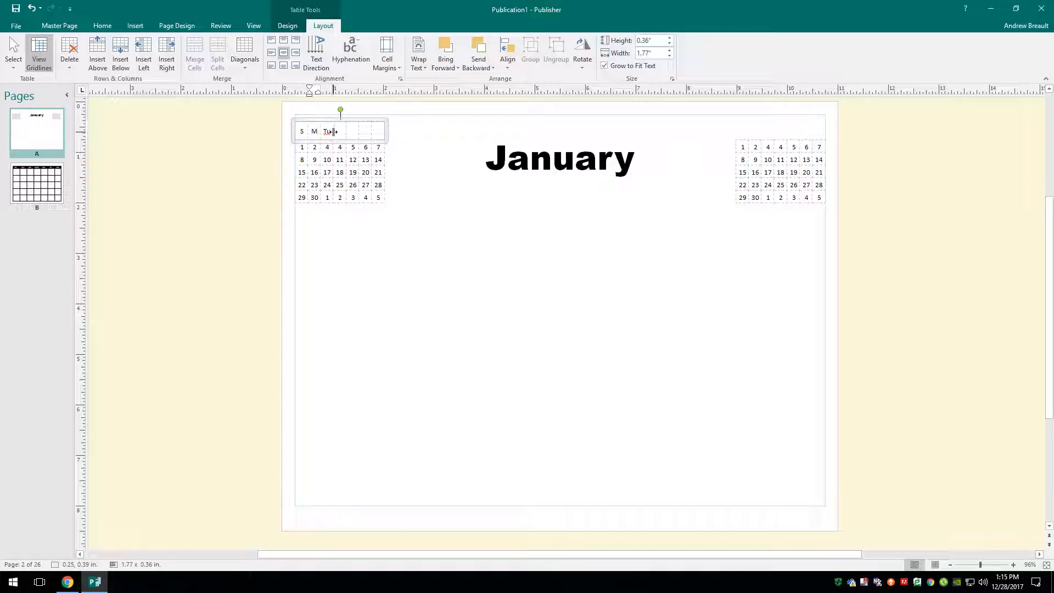
left_click(331, 131)
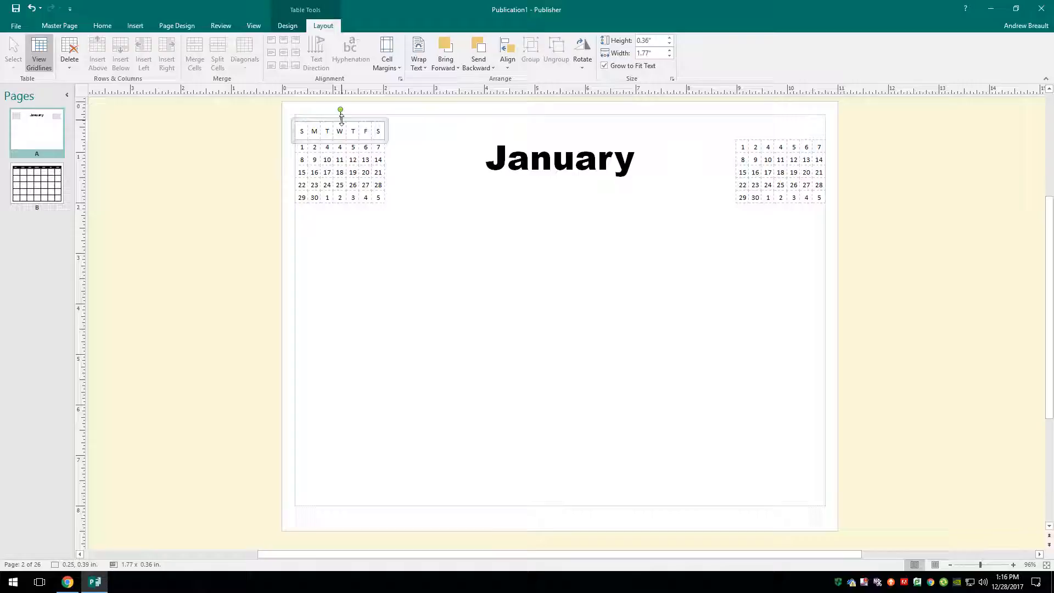
- Reduce the weekday header row's height to about 0.32 in
left_click_drag(341, 119, 340, 127)
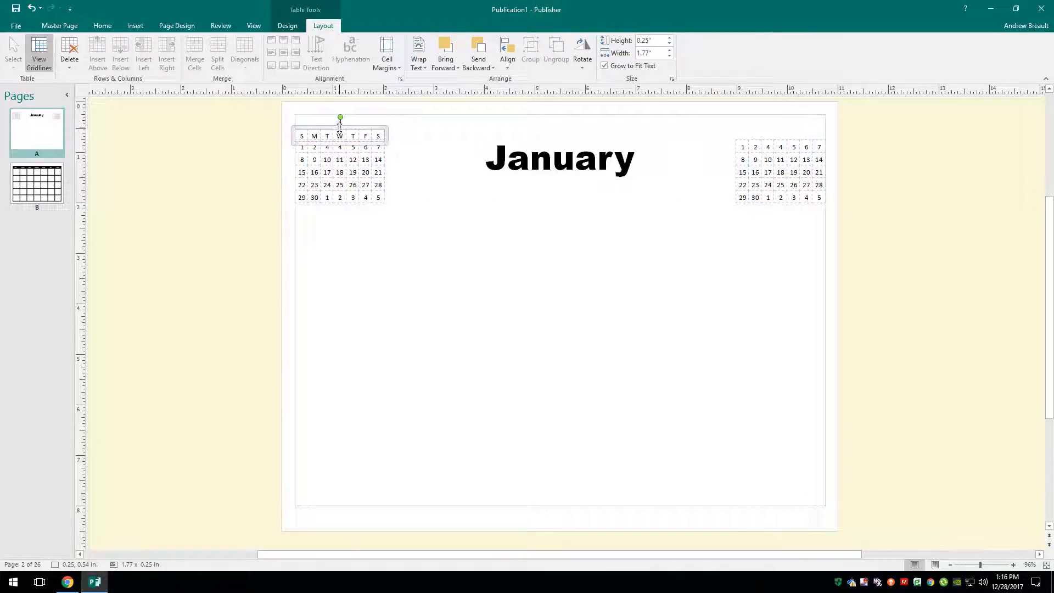
left_click_drag(340, 126, 338, 119)
left_click(254, 189)
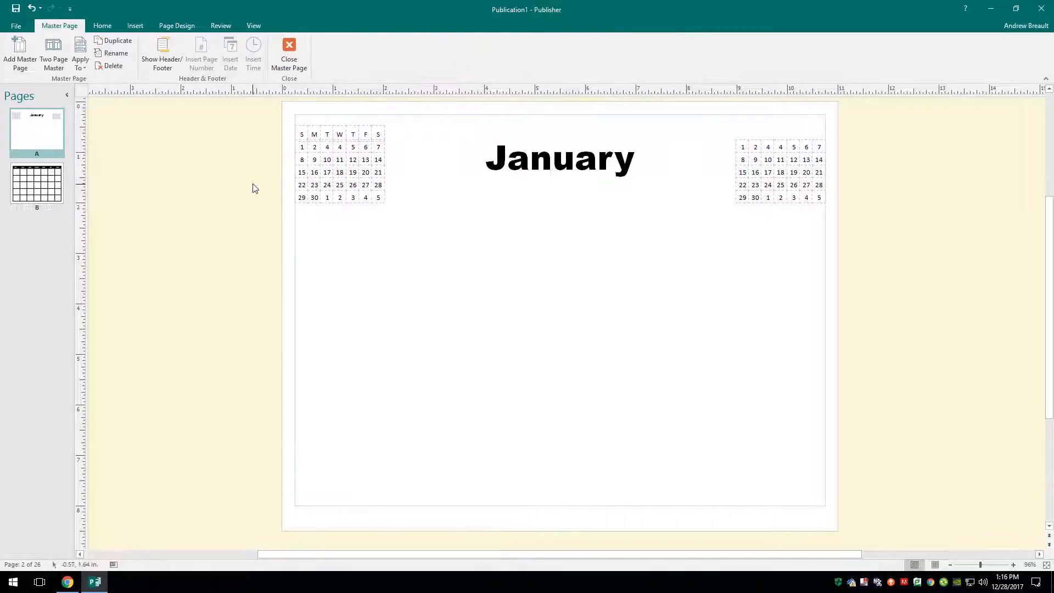
- Nudge the weekday header row up slightly to about 0.45 in from the page top
left_click(342, 124)
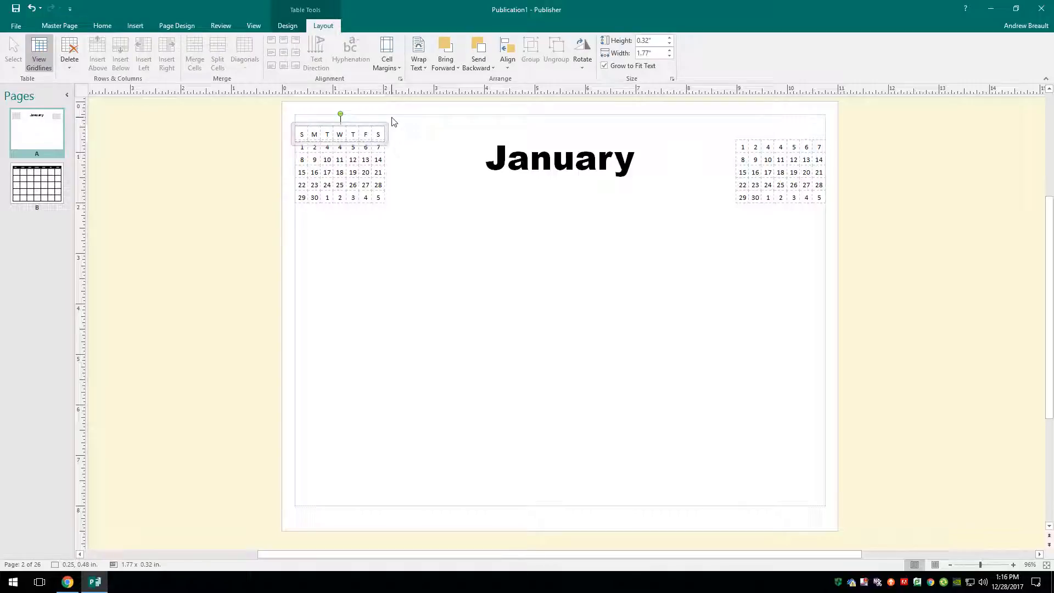
key("alt+Up")
key("alt+Up")
key("alt+Up")
key("alt+Up")
key("alt+Up")
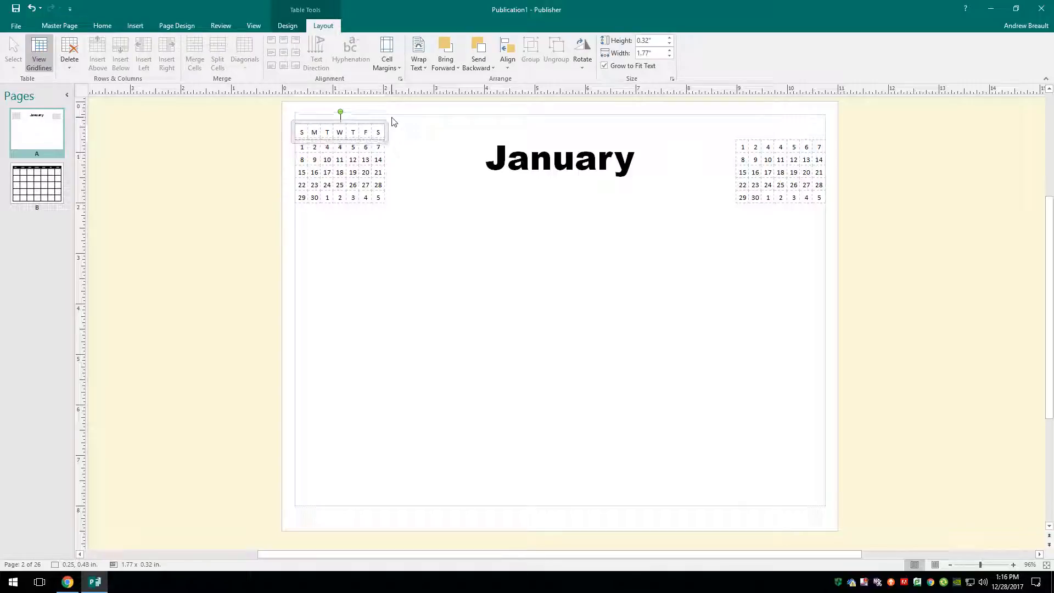
left_click(209, 209)
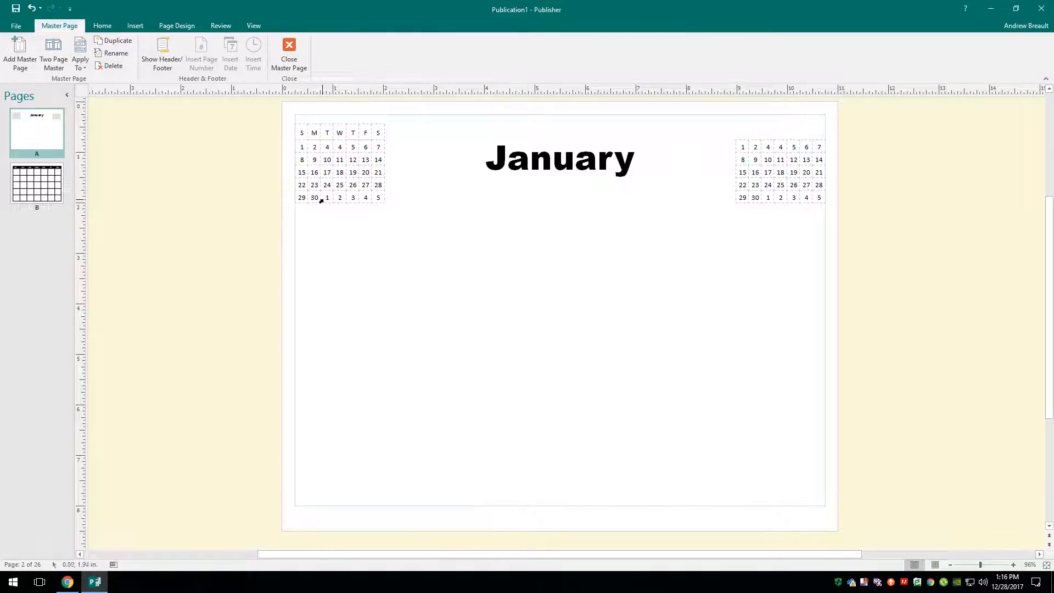
- Shrink the left weekday header row to about 0.27 in high, starting about 0.49 in from the page top
double_click(339, 132)
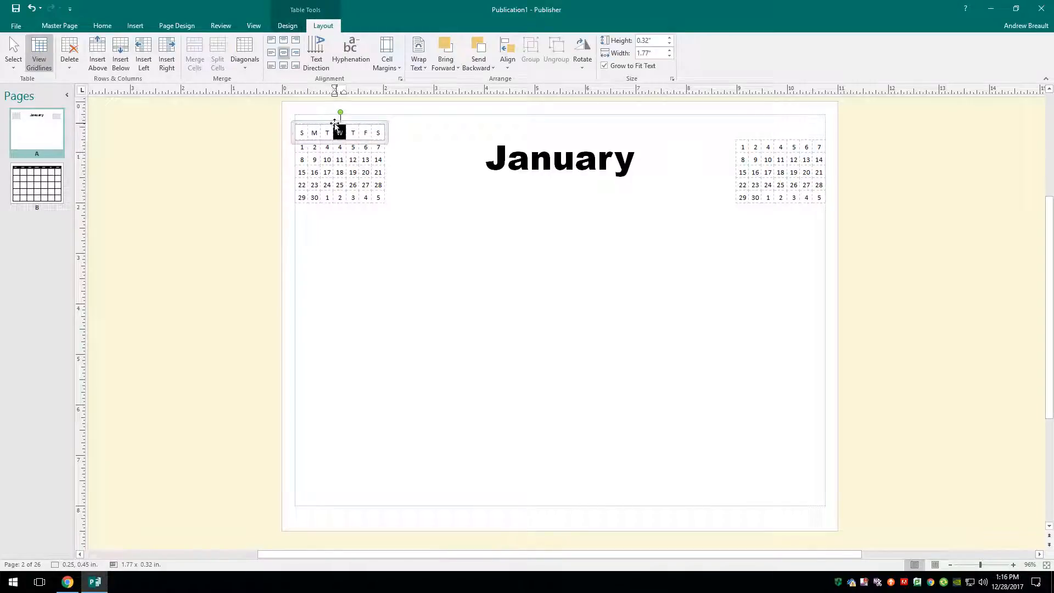
left_click_drag(340, 122, 339, 124)
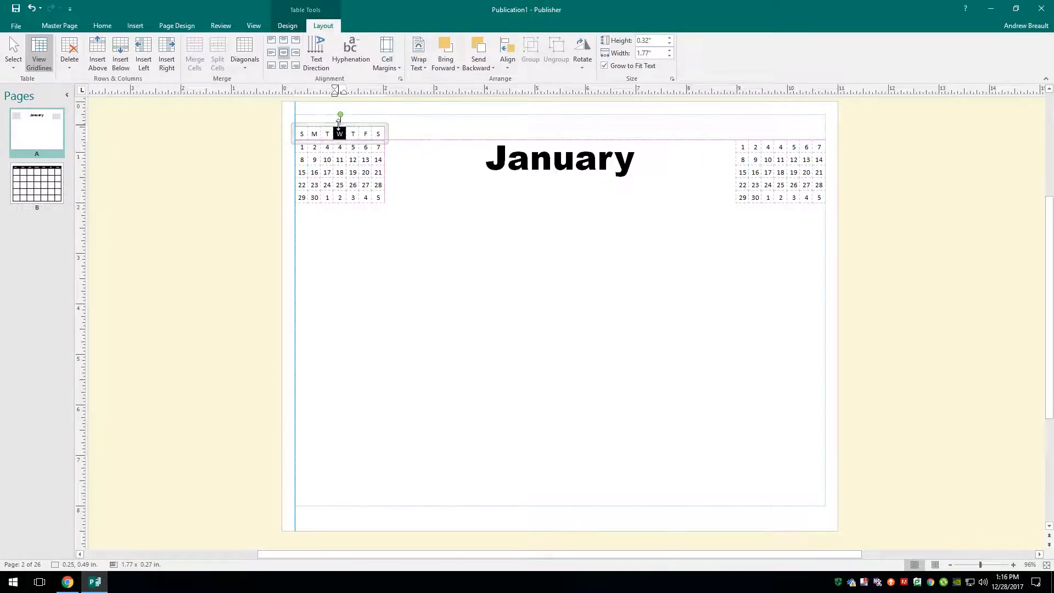
left_click(211, 161)
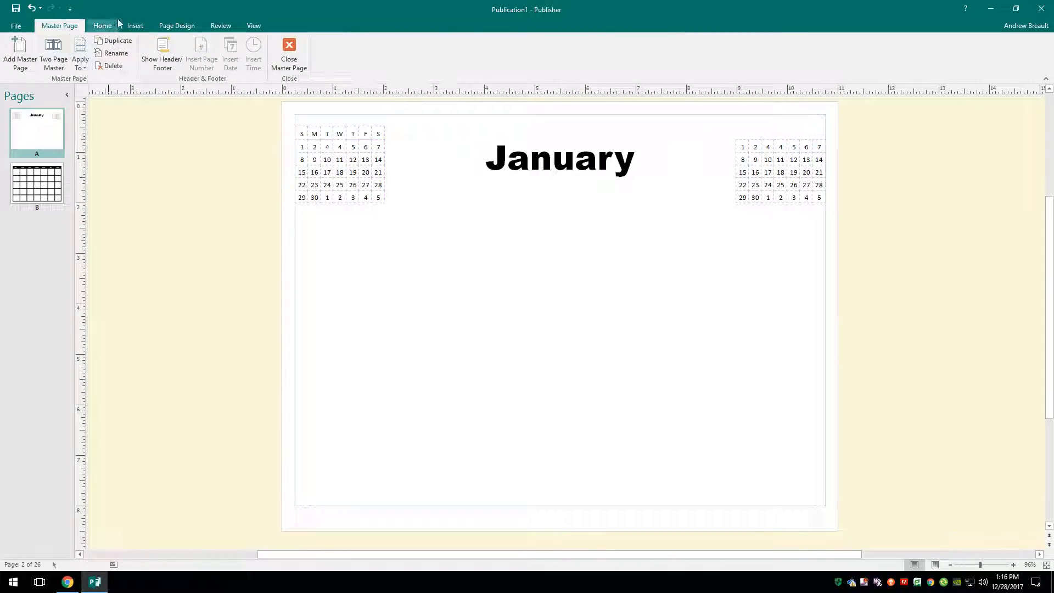
- Draw a text box about 1.78 by 0.24 in above the left weekday header row and enter "December 2018" in it
left_click(137, 26)
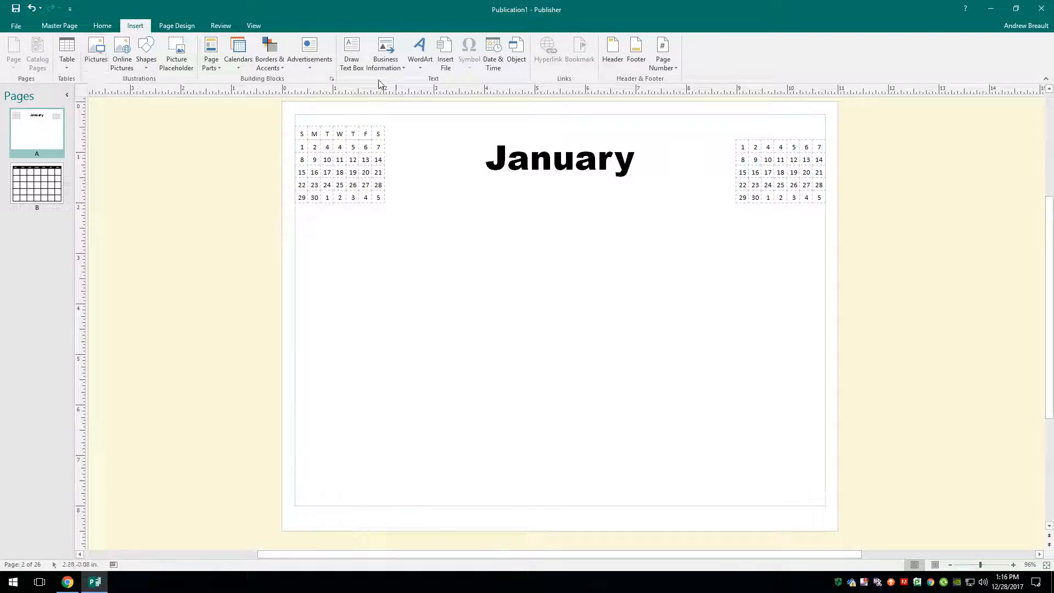
left_click(358, 58)
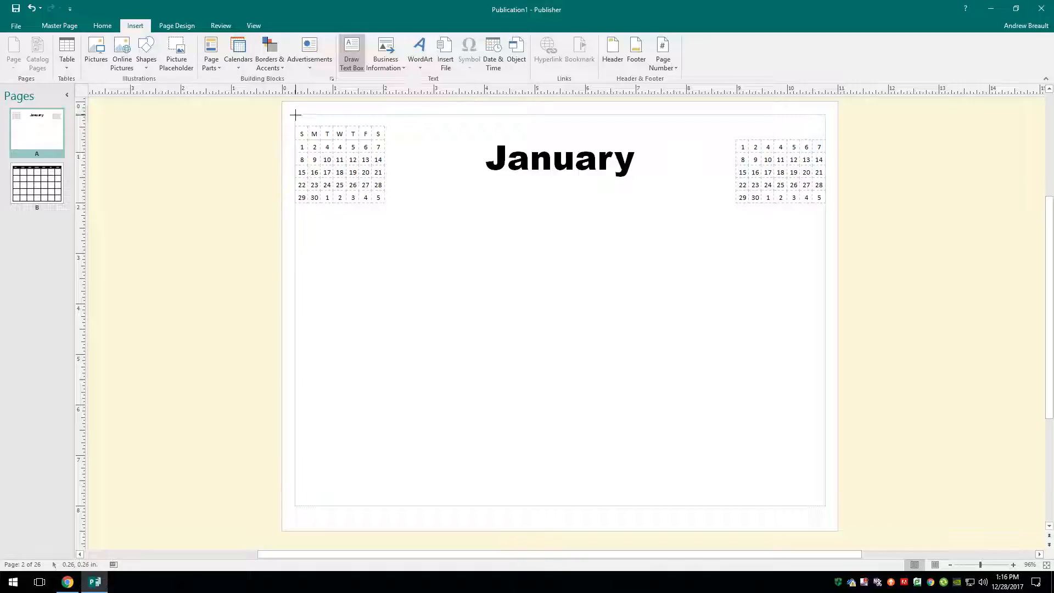
left_click_drag(295, 114, 385, 125)
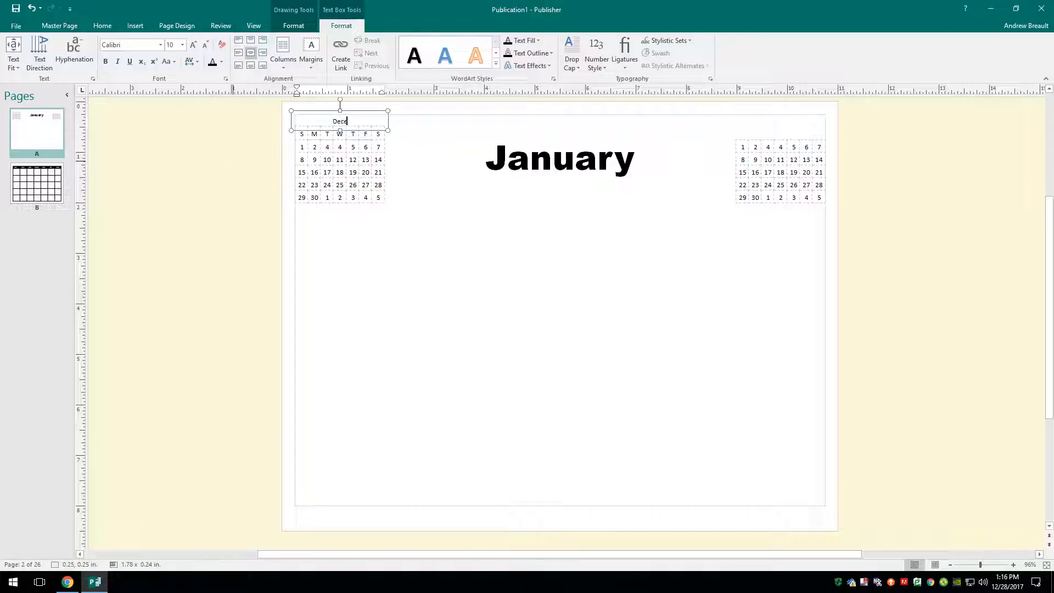
type("December 2018")
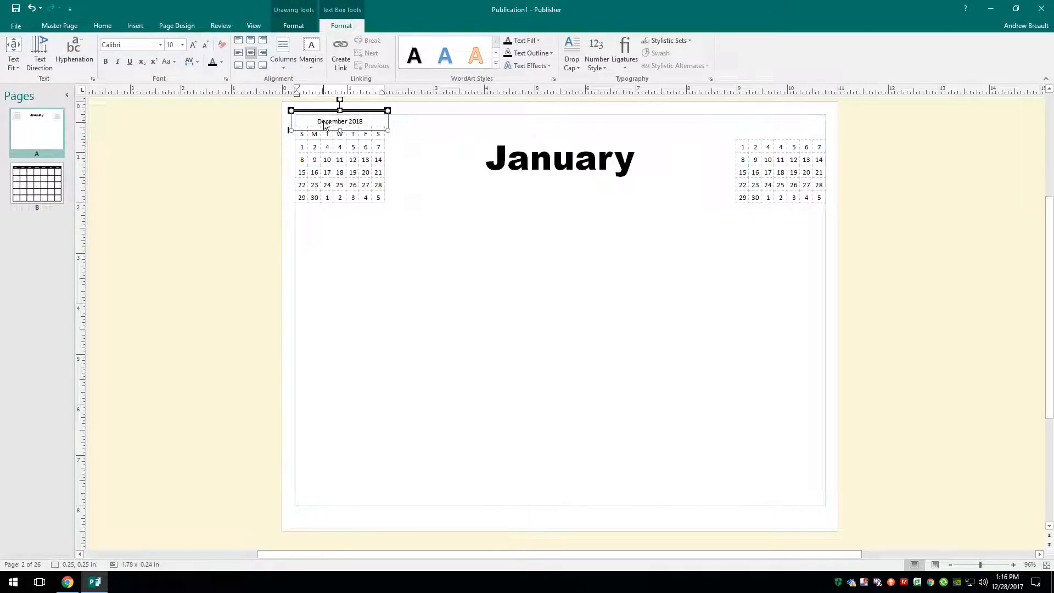
- Copy the month label above the right mini calendar, aligned with the right margin, and change its month to February
left_click_drag(328, 126, 771, 142)
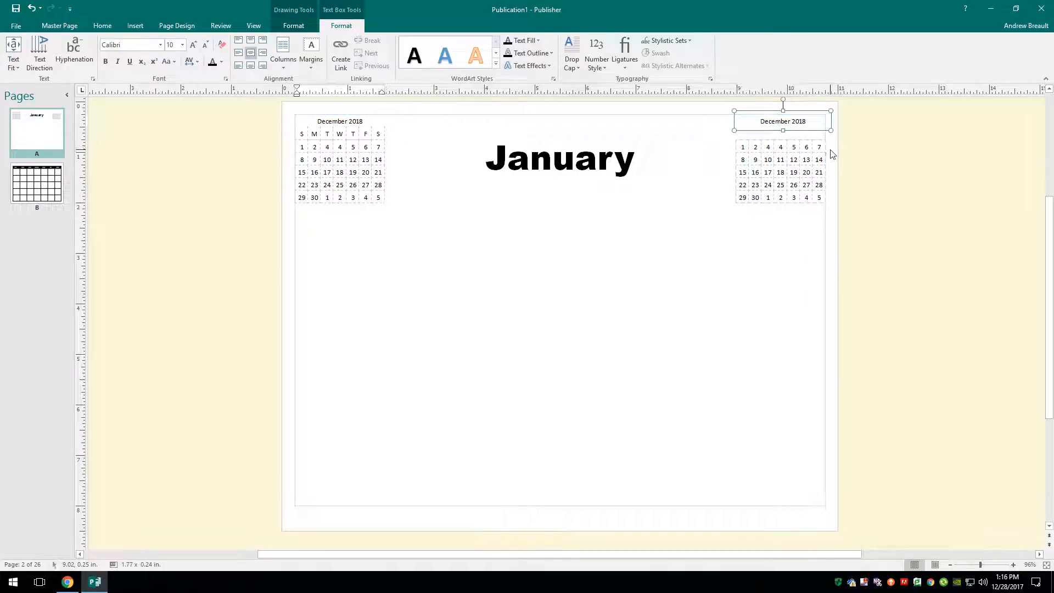
key("ctrl+z")
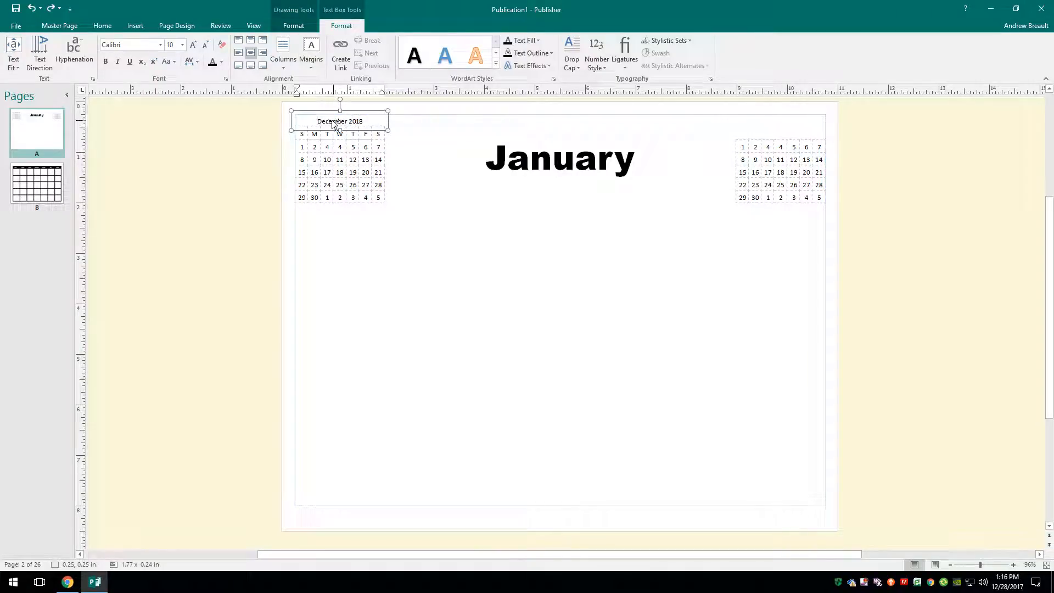
left_click_drag(329, 124, 775, 129)
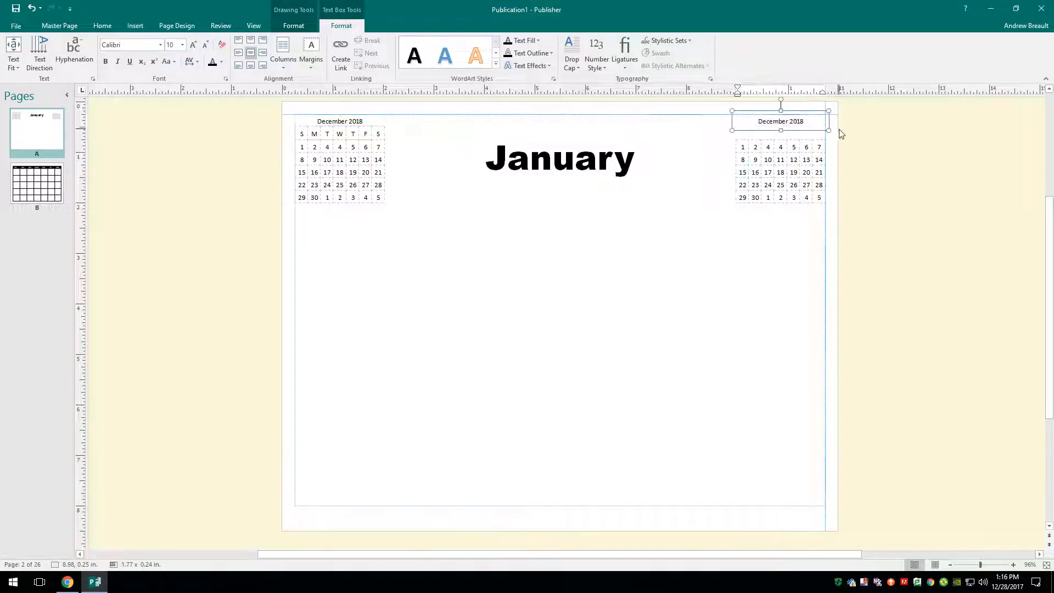
double_click(772, 121)
type("Feb")
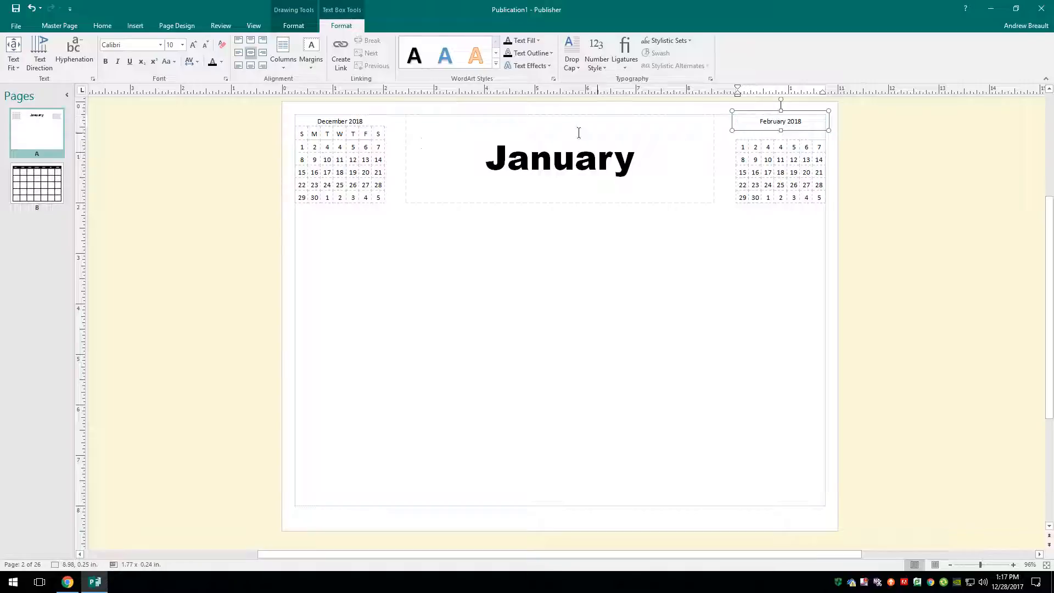
- Change the year in the left mini calendar's month label to 2017 and make the whole label bold
double_click(356, 121)
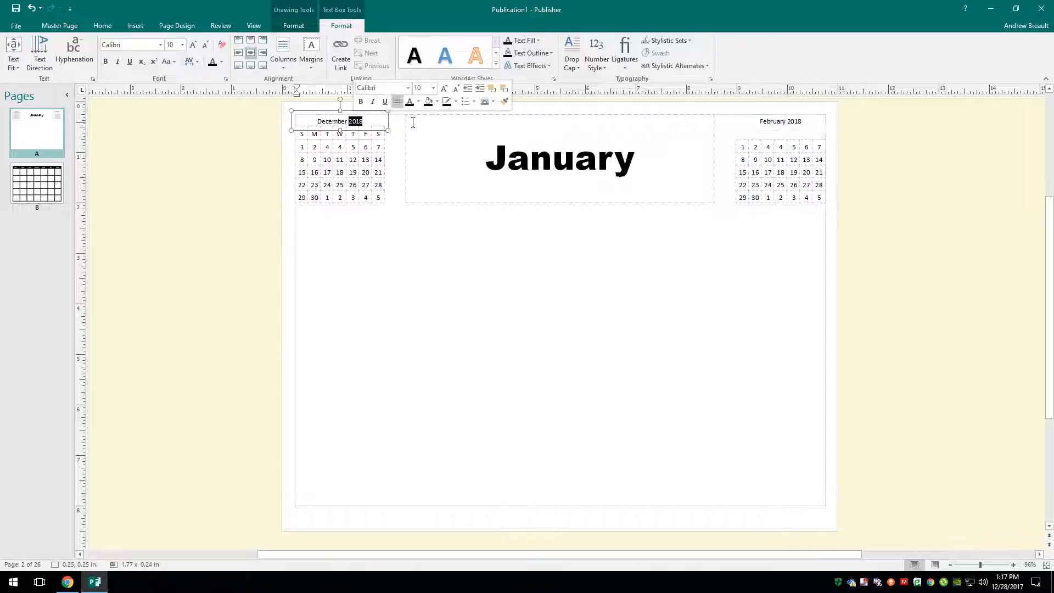
type("2017")
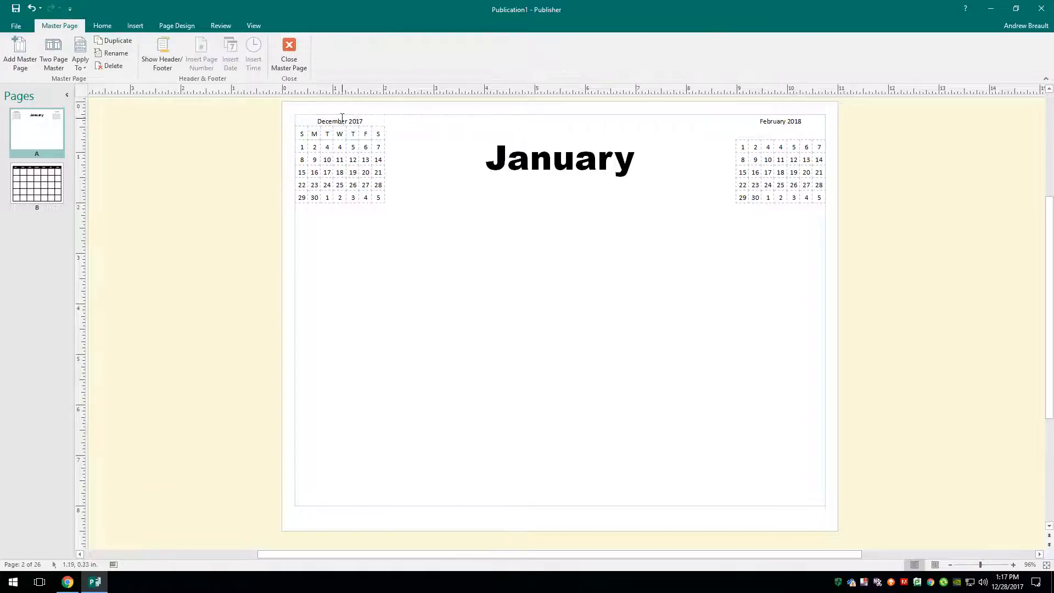
double_click(345, 122)
triple_click(339, 121)
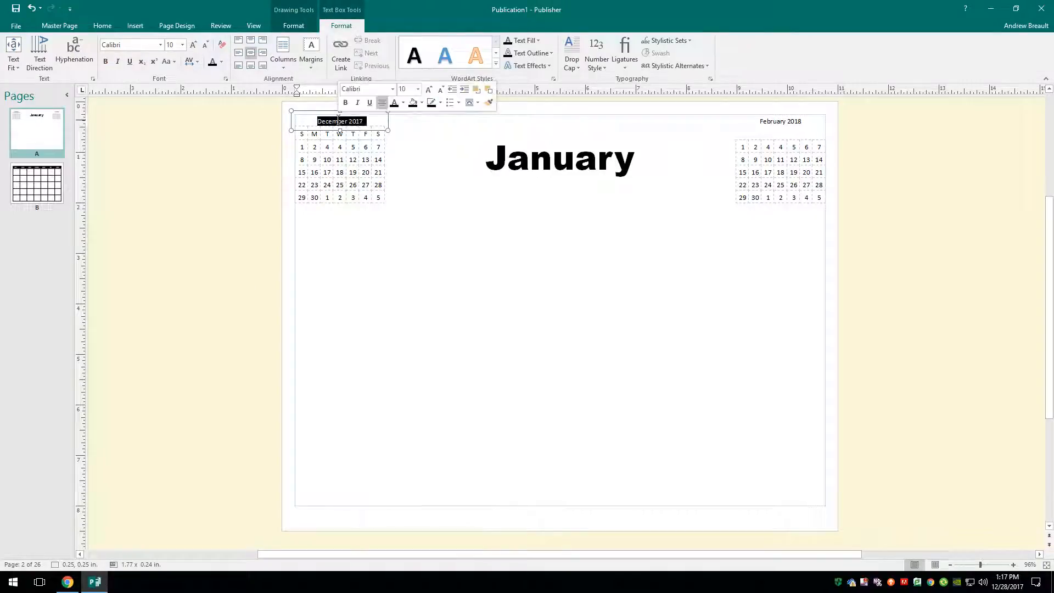
double_click(338, 121)
triple_click(338, 121)
left_click(105, 61)
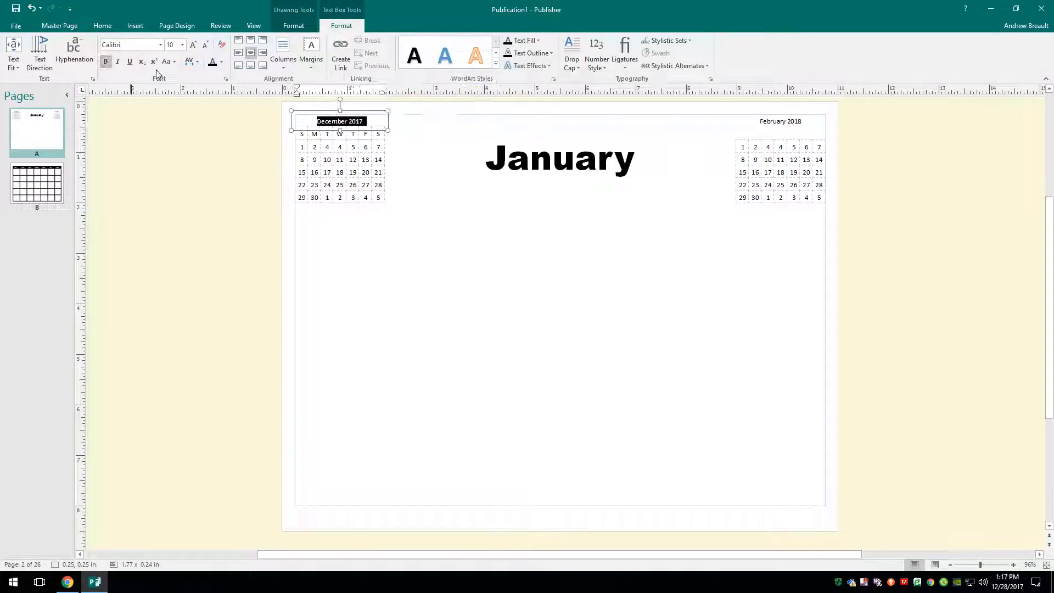
- Make the "February 2018" label above the right mini calendar bold
left_click(783, 121)
triple_click(783, 122)
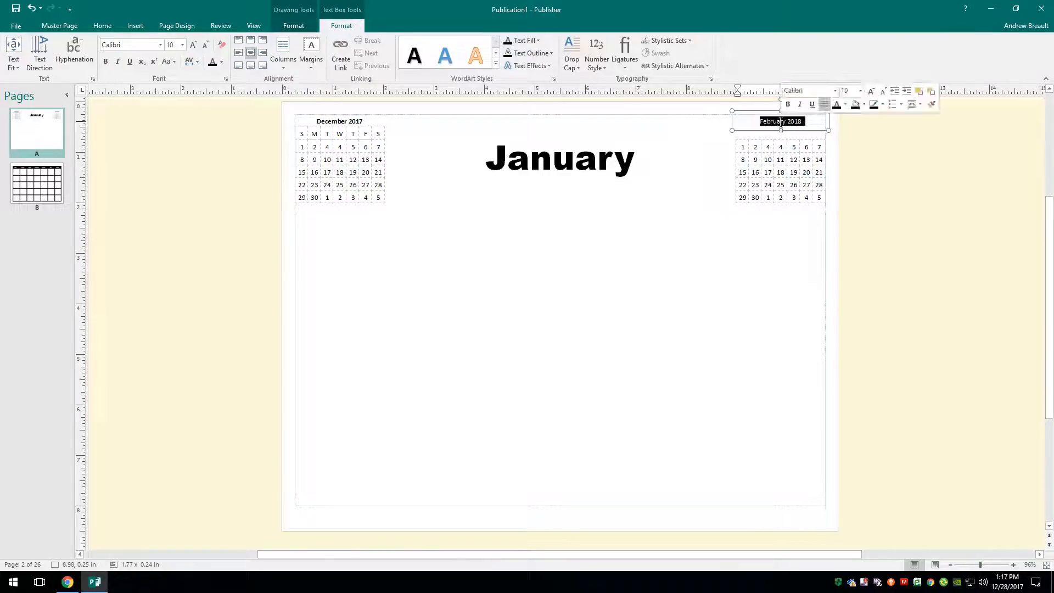
left_click(105, 61)
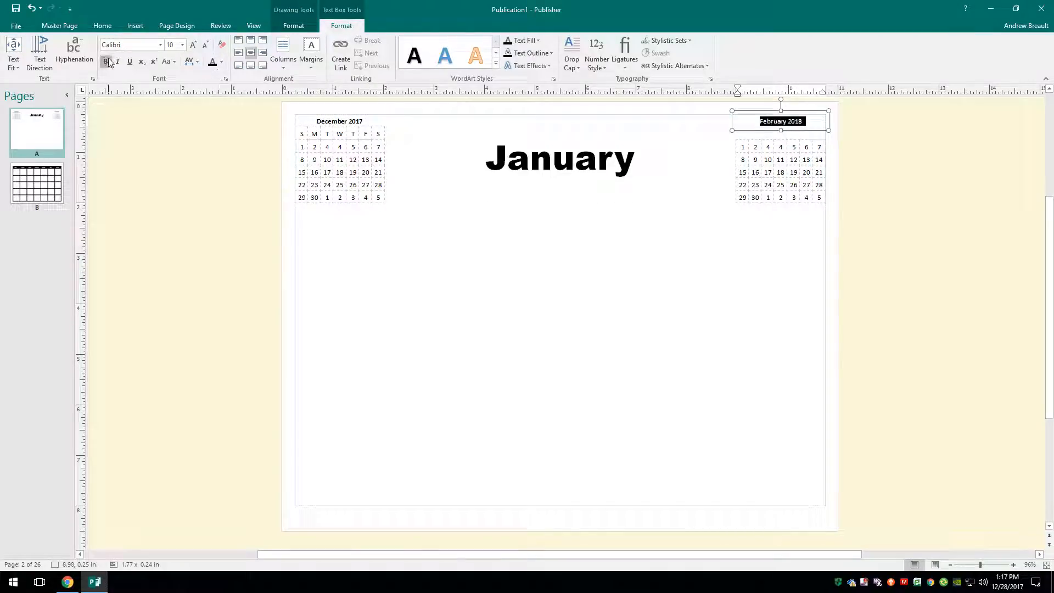
left_click(193, 196)
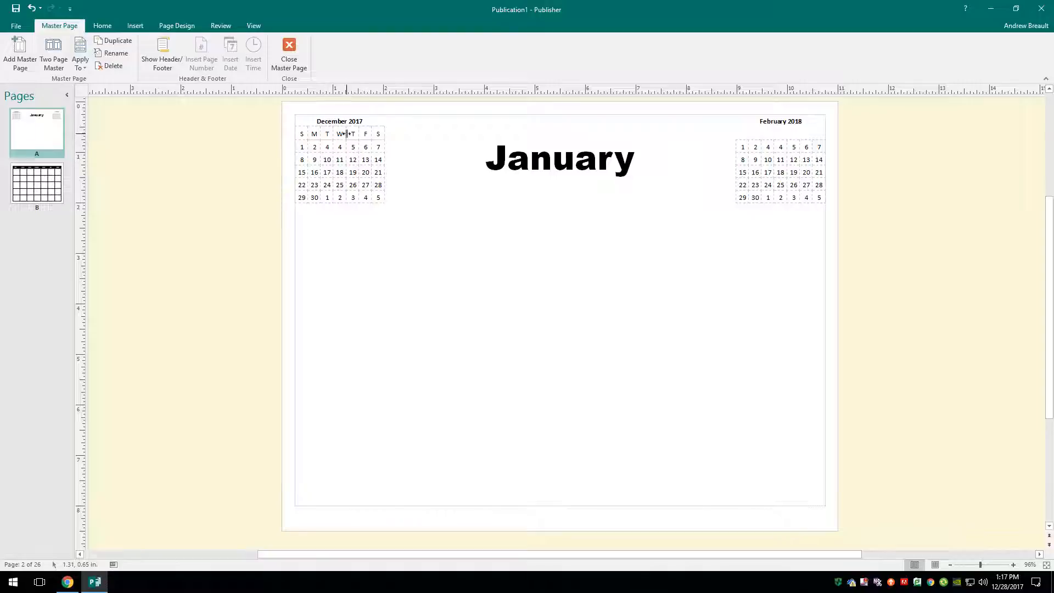
- Copy the weekday header row to the top of the right mini calendar, at about 8.98 in across and 0.49 in down
left_click(340, 138)
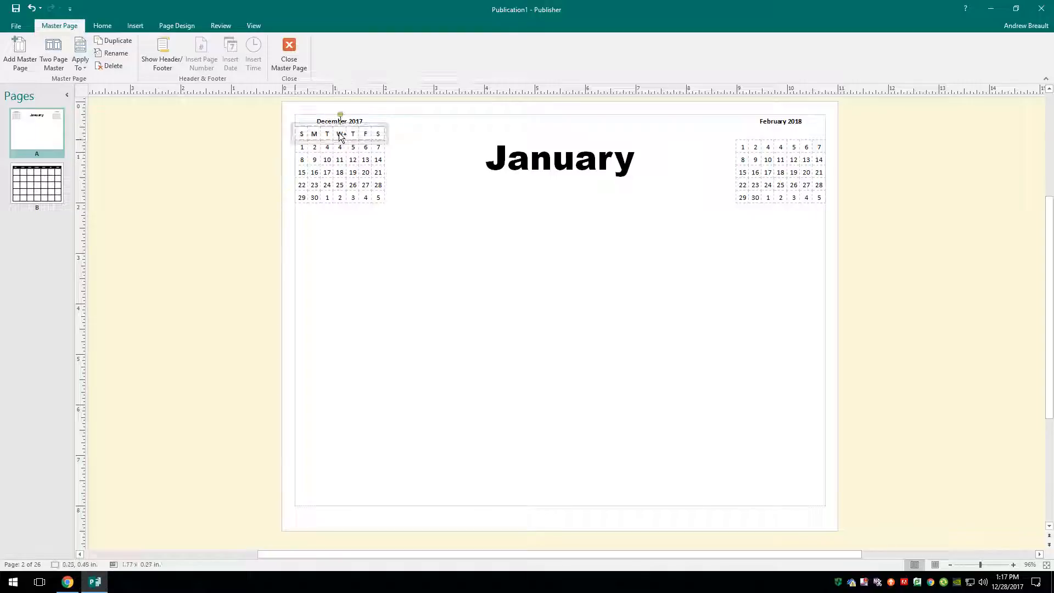
left_click_drag(340, 137, 439, 138)
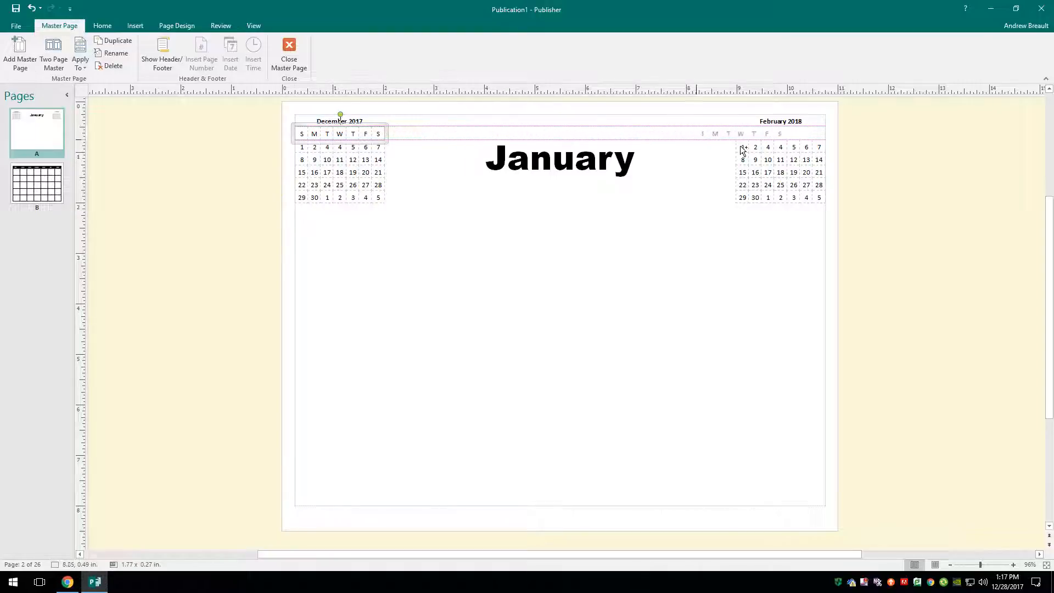
left_click_drag(743, 149, 780, 133)
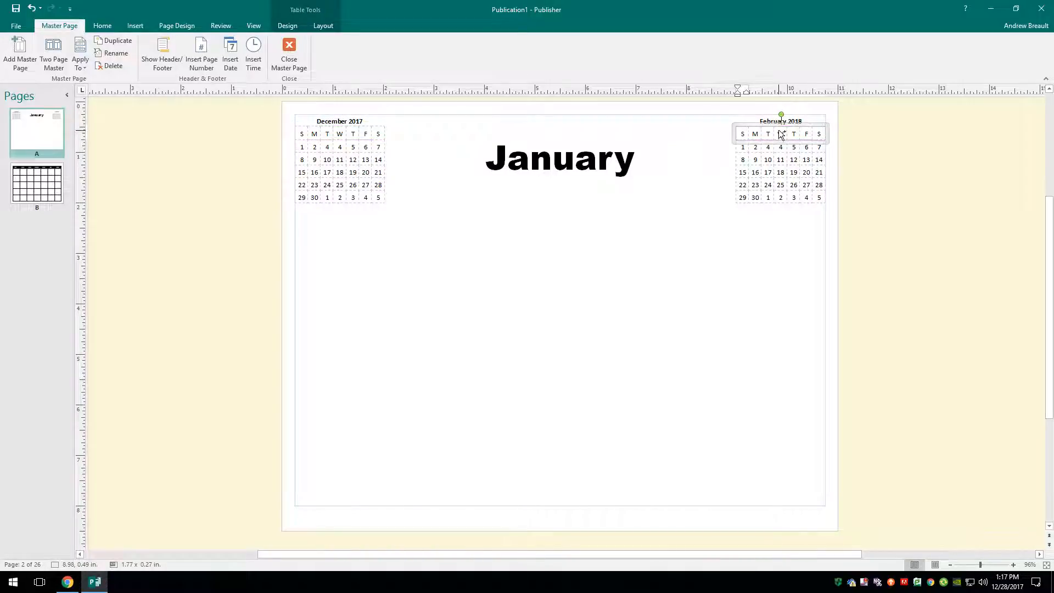
left_click(915, 216)
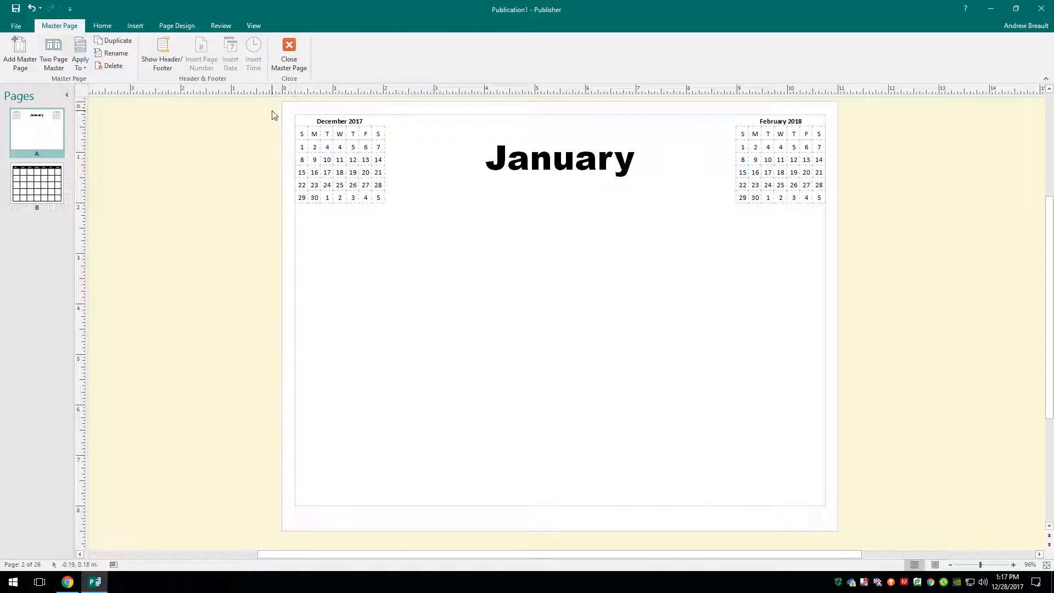
- Leave master page editing and set page 1's master page to None
mouse_move(273, 105)
left_mouse_down()
mouse_move(796, 172)
mouse_move(848, 247)
mouse_move(861, 247)
left_mouse_up()
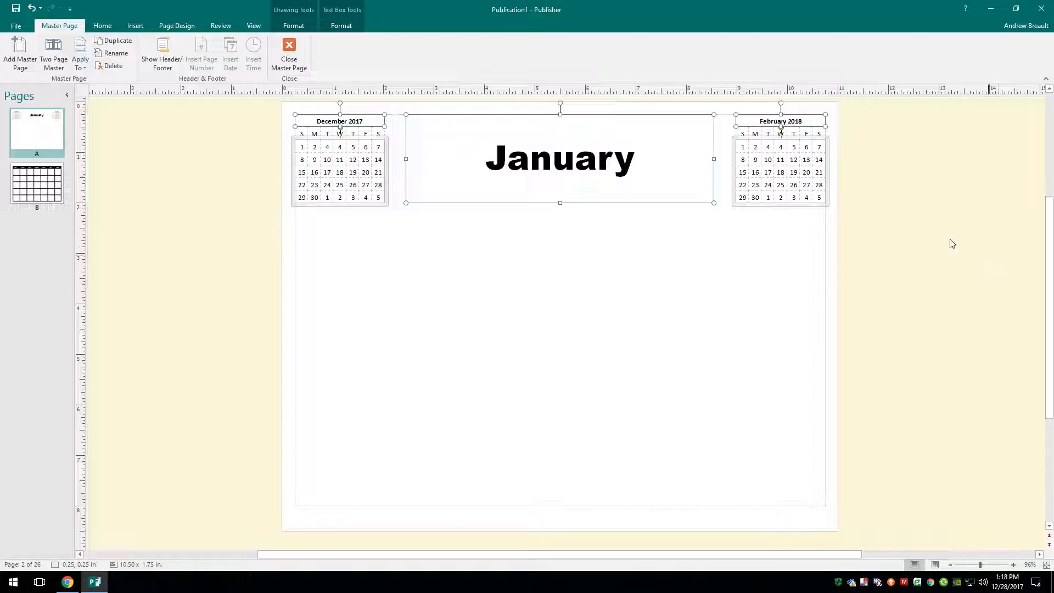
left_click(291, 58)
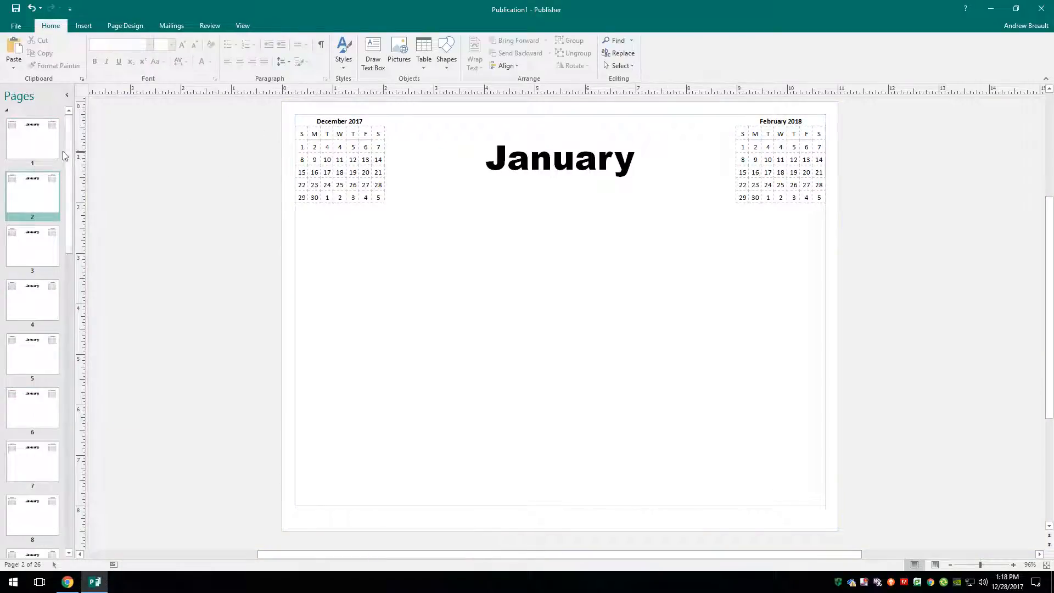
right_click(34, 149)
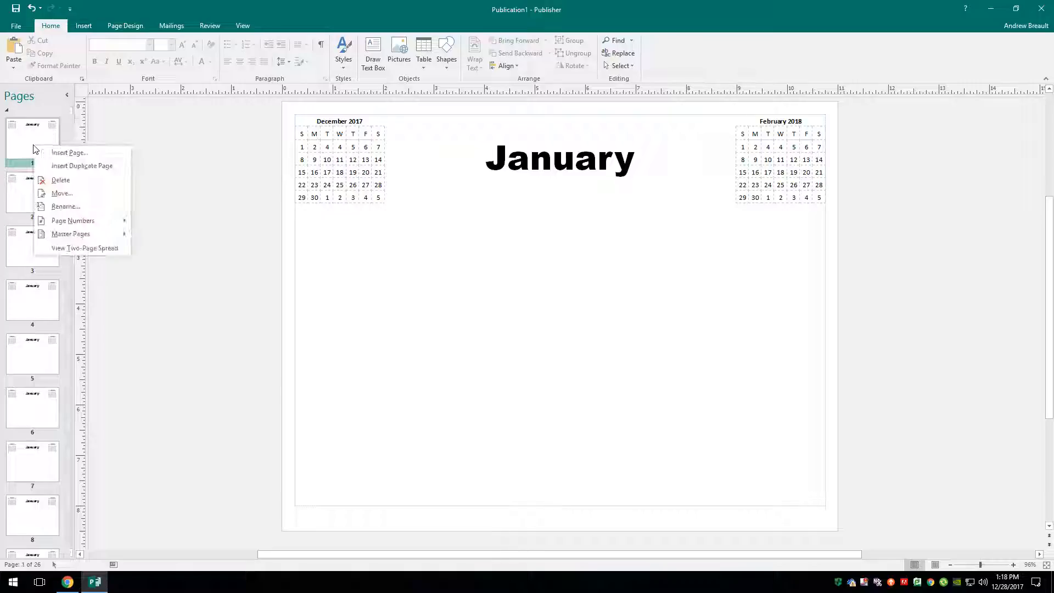
mouse_move(101, 237)
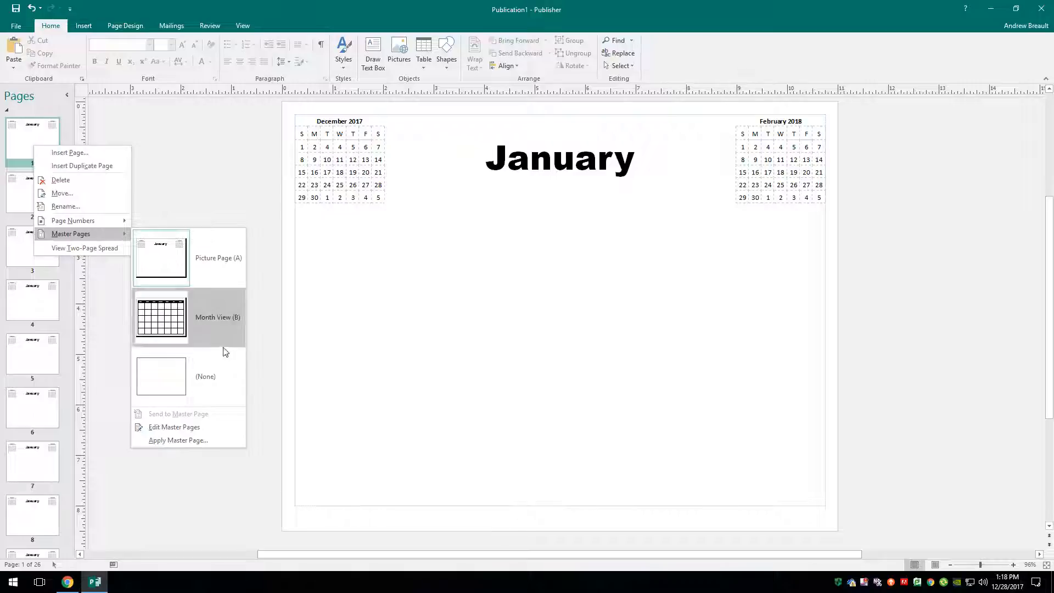
left_click(207, 378)
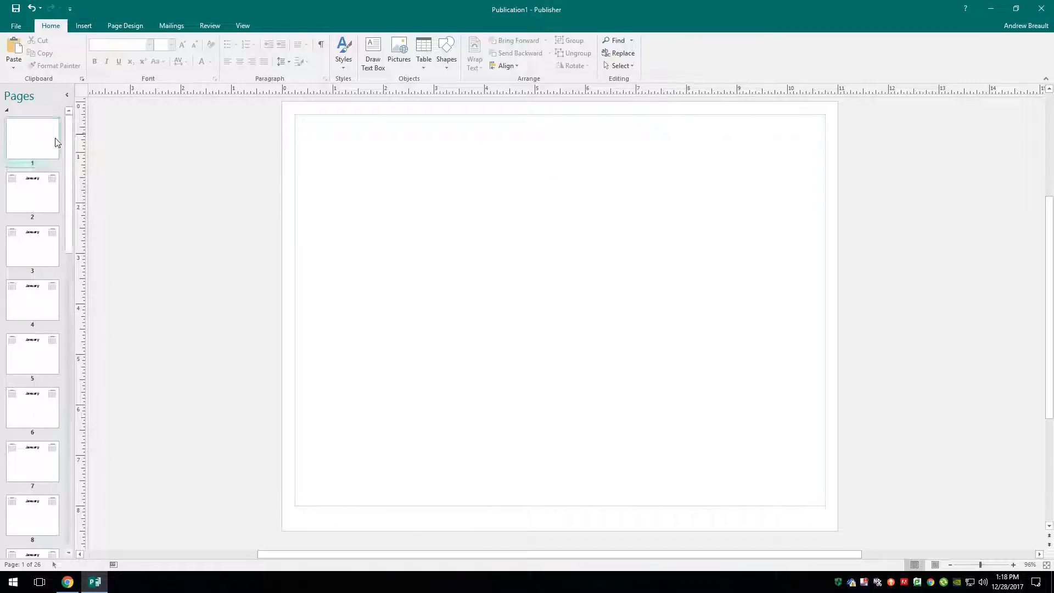
- Move the January title, both month labels and both mini calendar date grids from the Picture Page master onto page 2
left_click(40, 194)
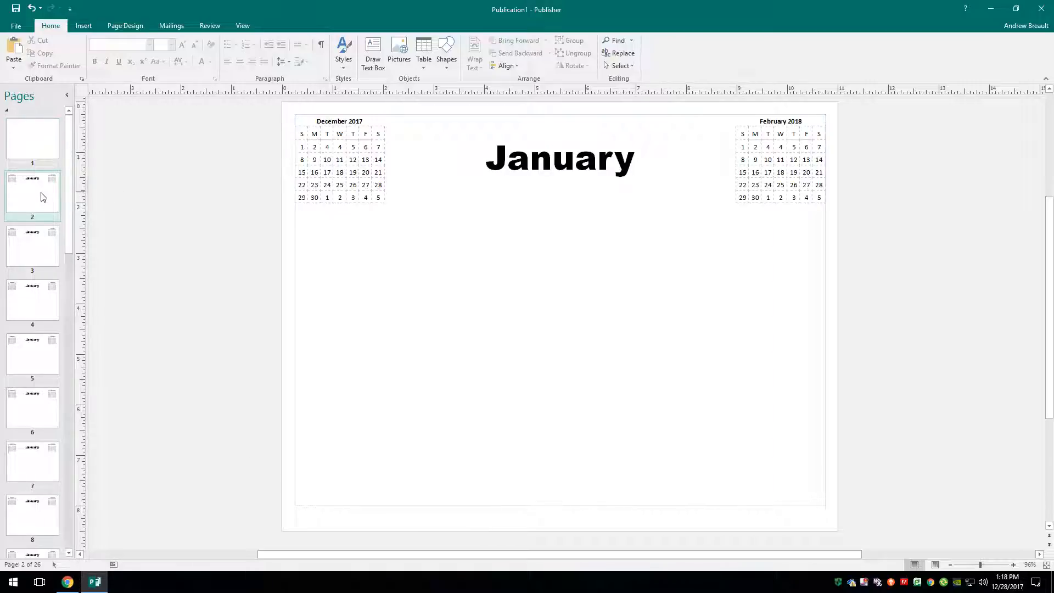
right_click(43, 196)
mouse_move(98, 296)
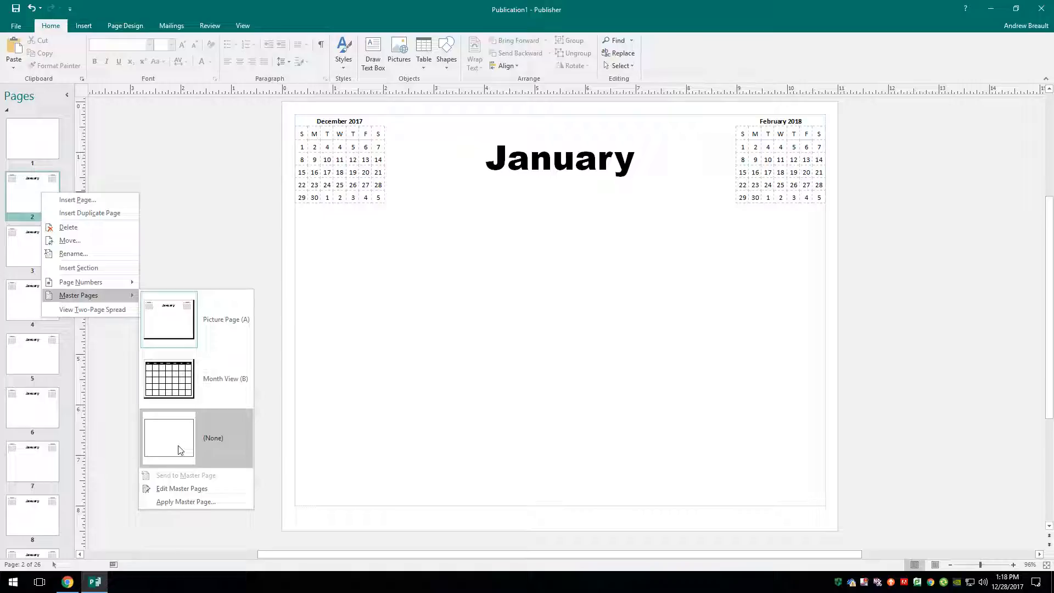
left_click(182, 490)
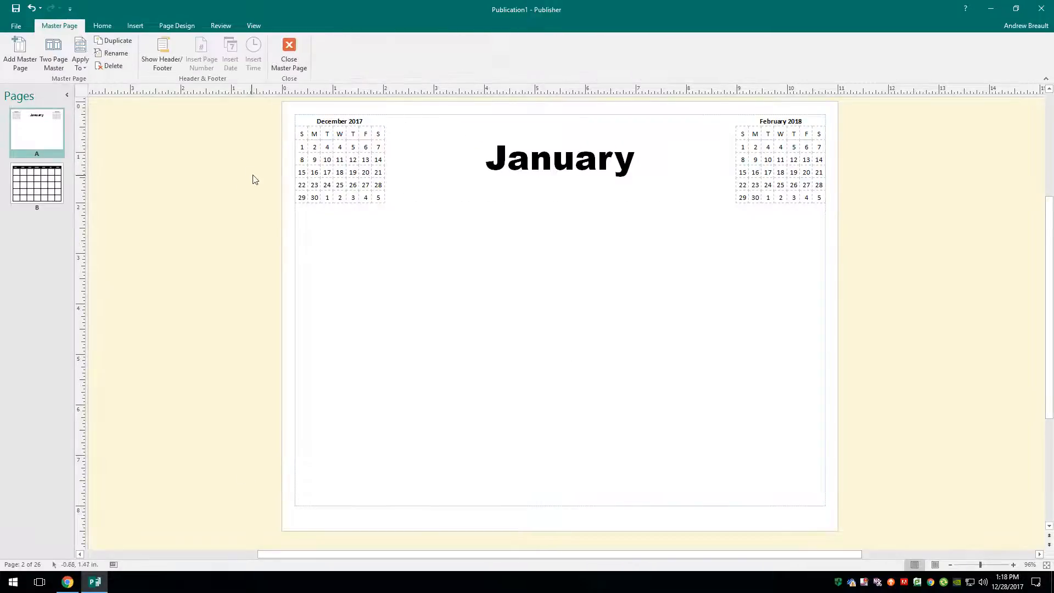
left_click_drag(252, 105, 871, 228)
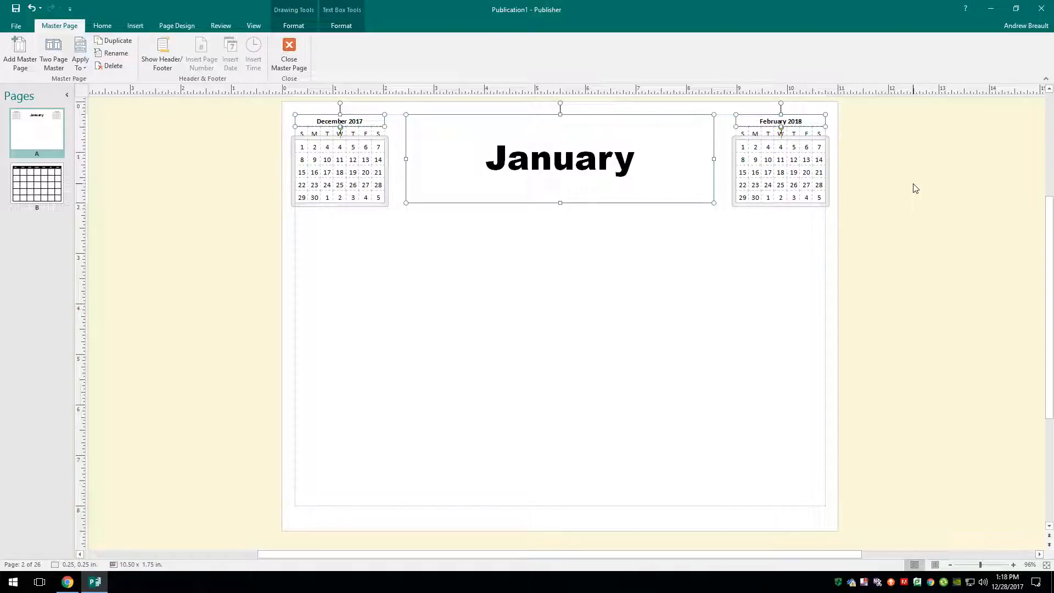
key("Delete")
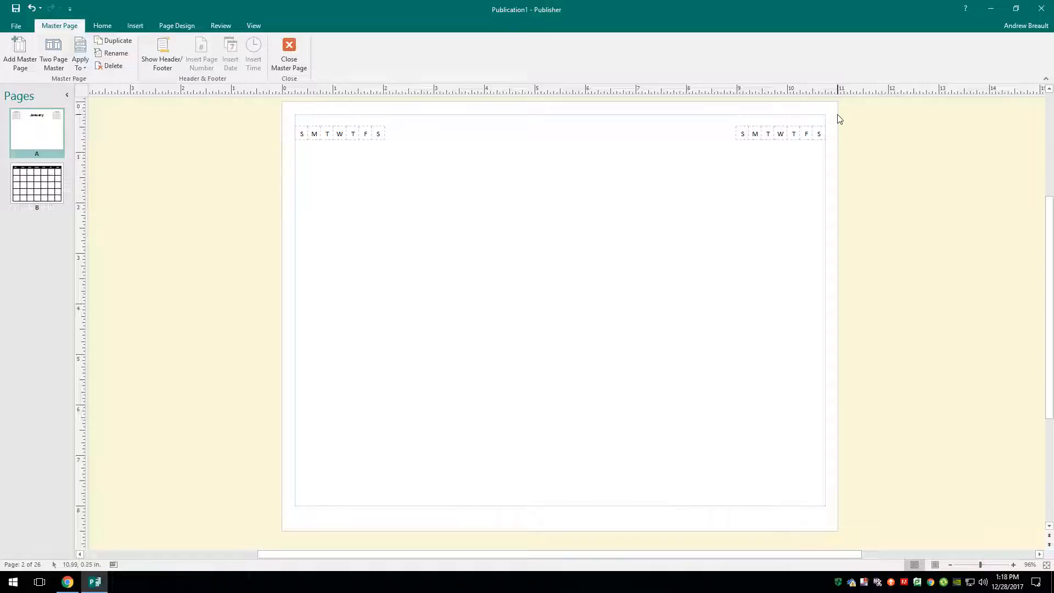
left_click(290, 53)
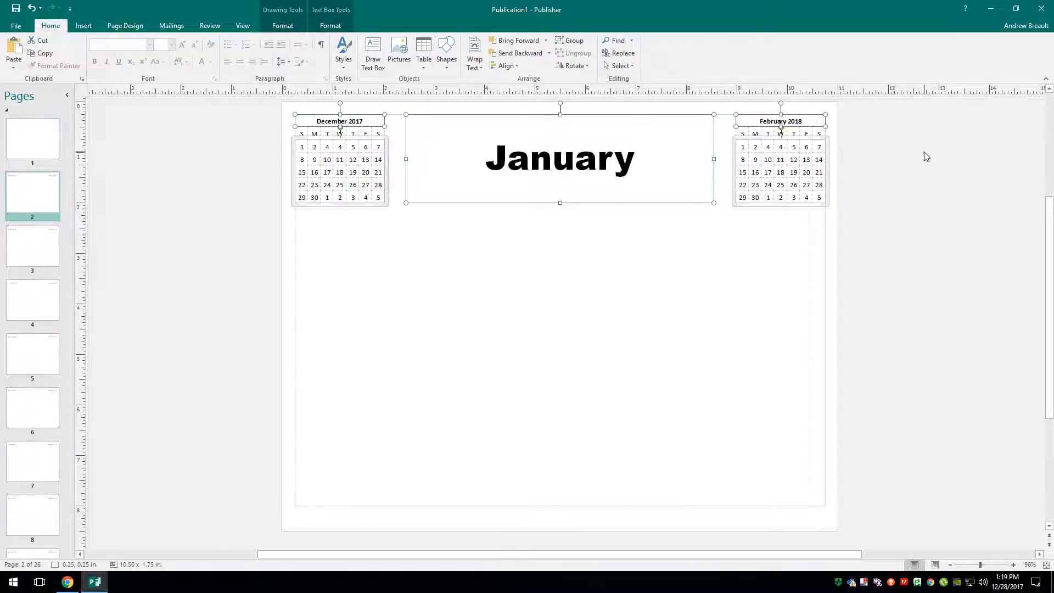
left_click(934, 178)
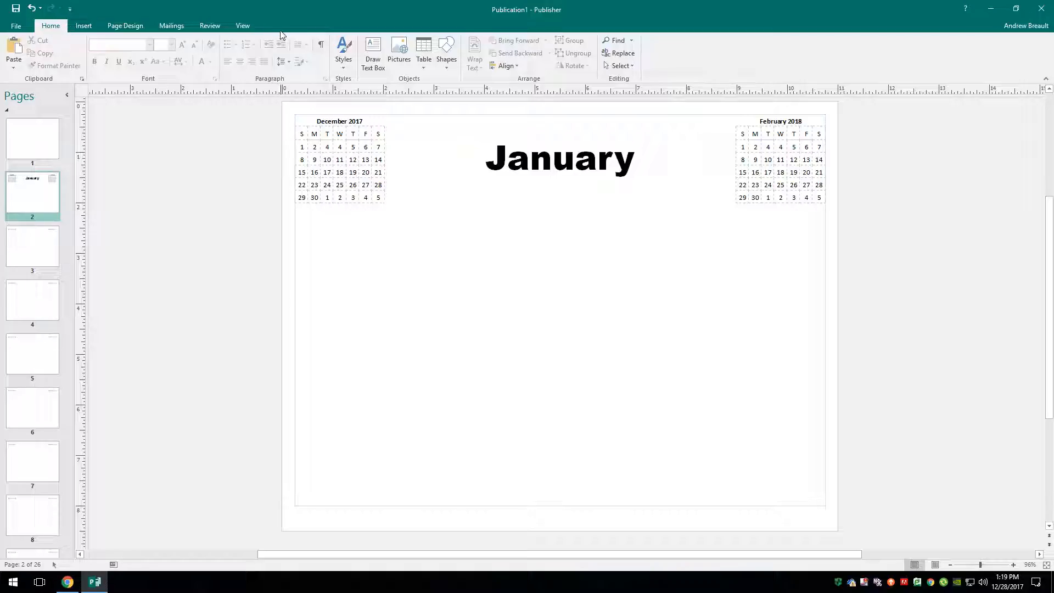
- Delete the large picture placeholder from the Picture Page master and leave master page editing
right_click(46, 192)
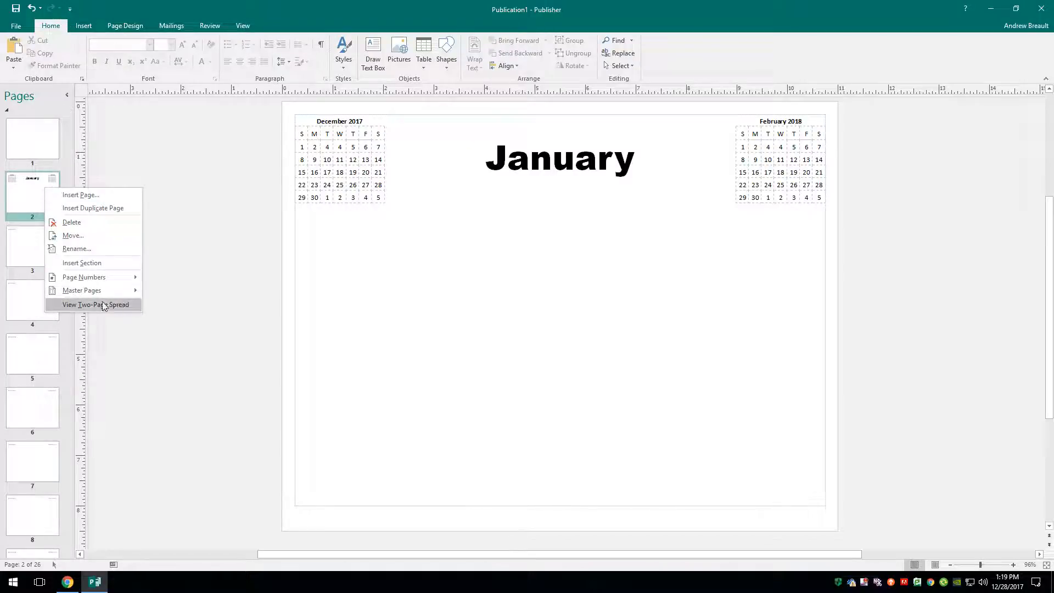
mouse_move(94, 291)
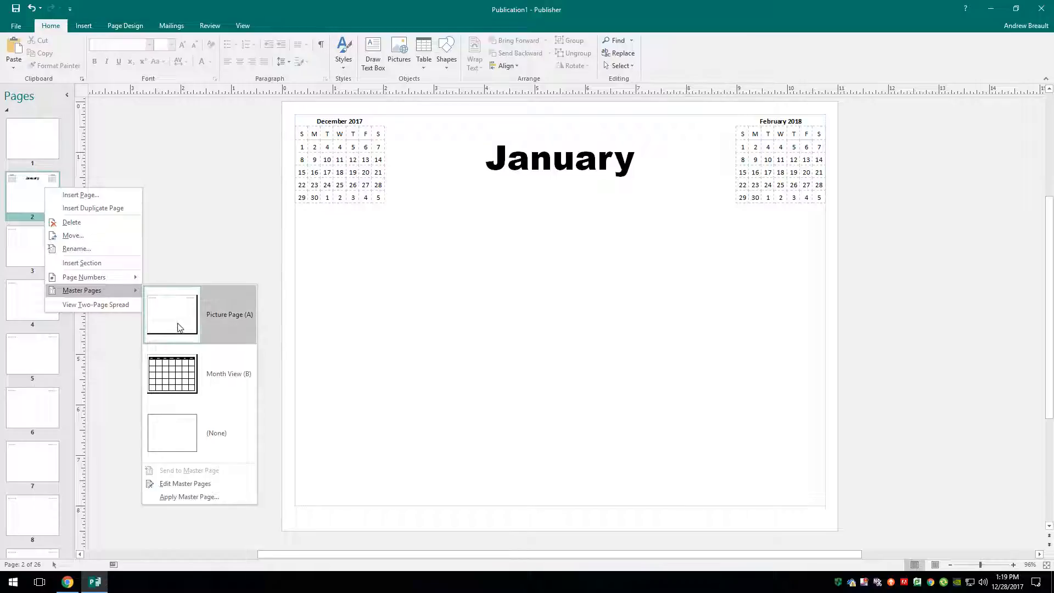
left_click(185, 484)
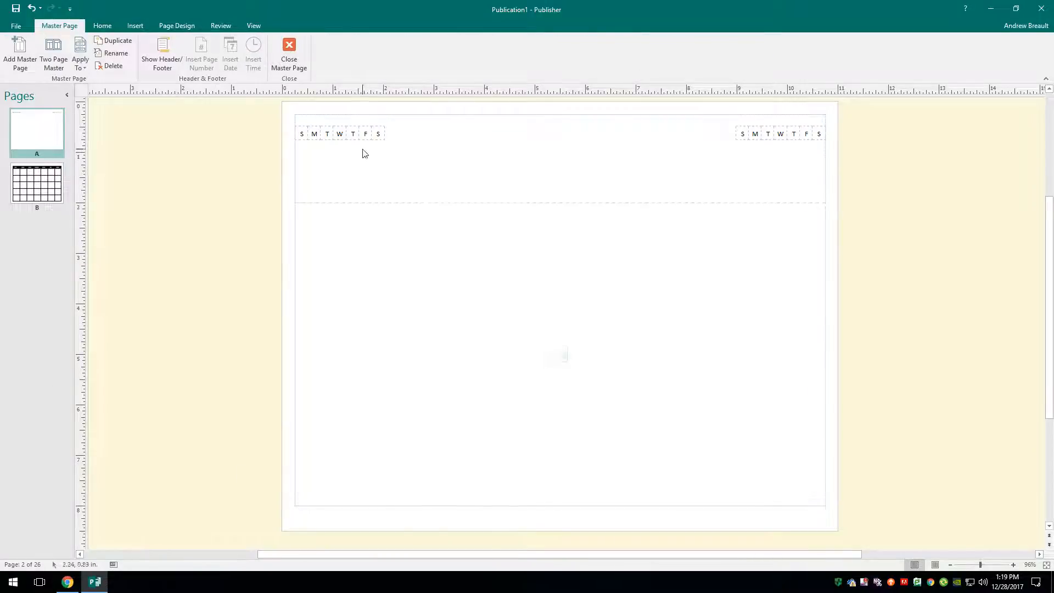
left_click(560, 260)
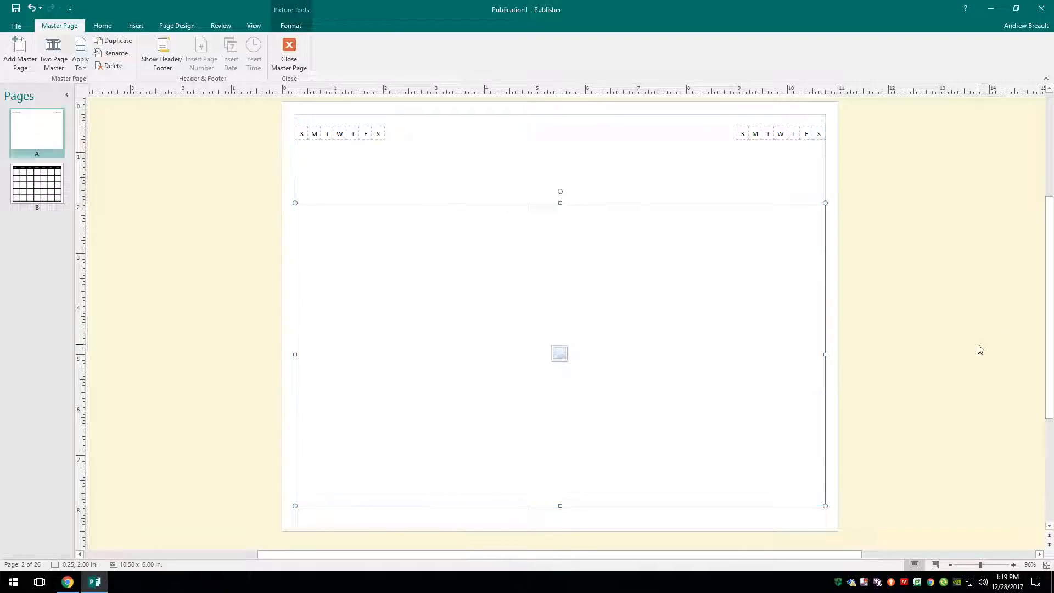
key("Delete")
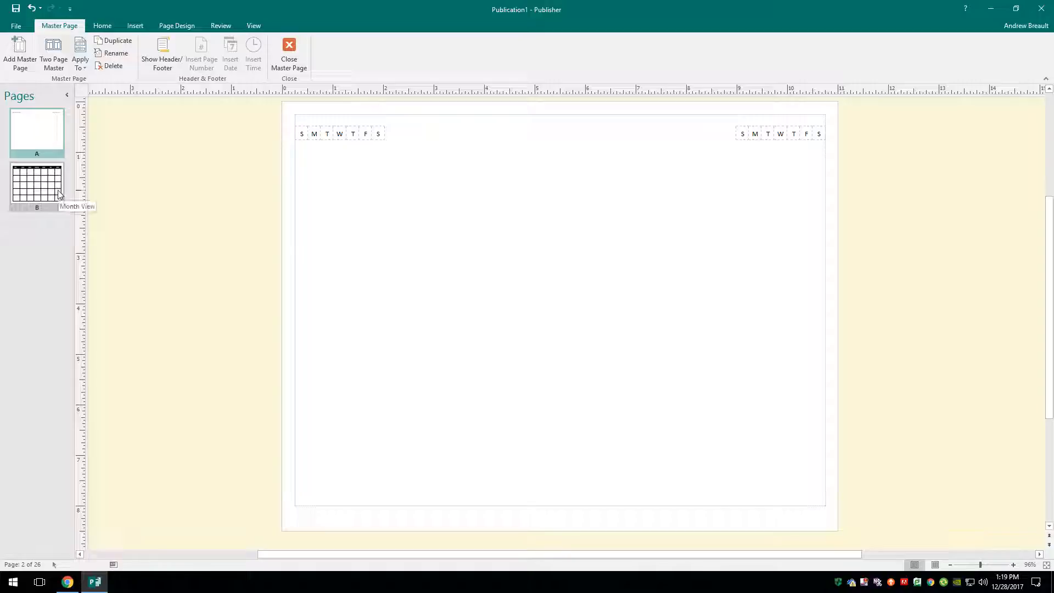
left_click(49, 159)
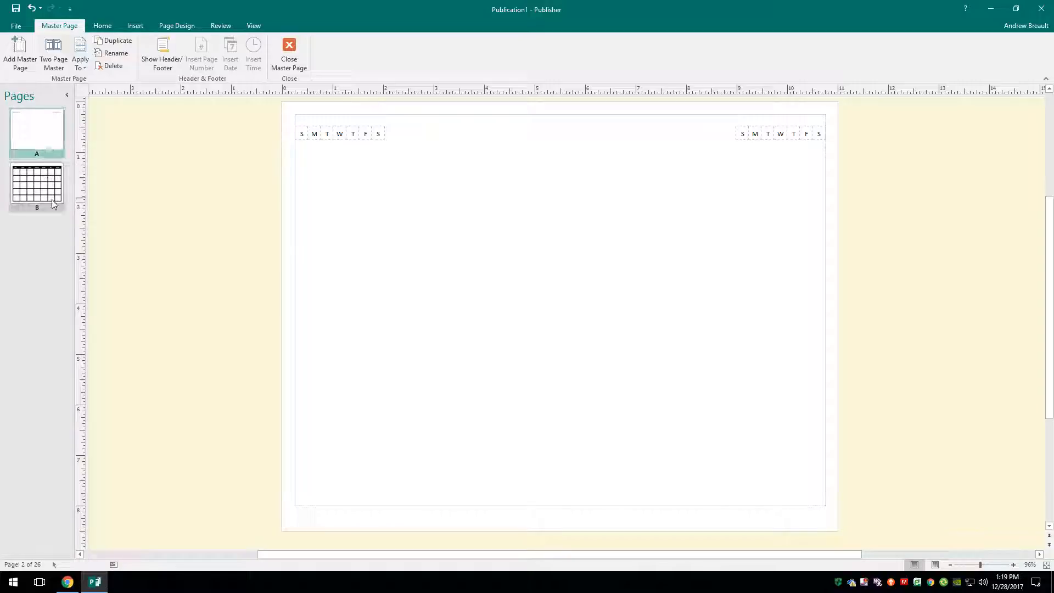
left_click(292, 55)
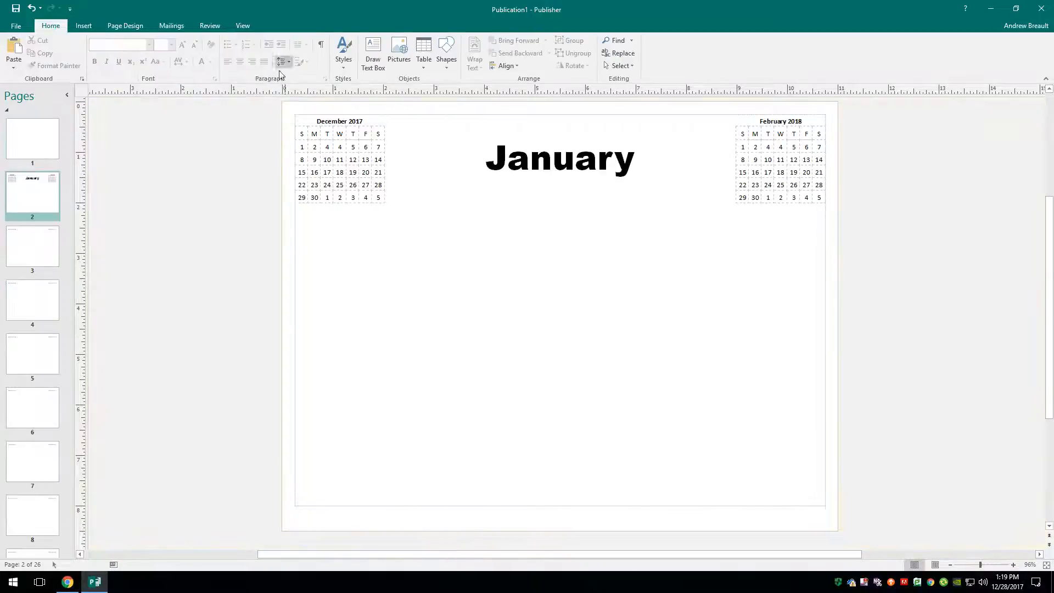
- Apply the Month View master page to pages 3, 5, 7 and the following odd-numbered pages
right_click(39, 249)
mouse_move(98, 347)
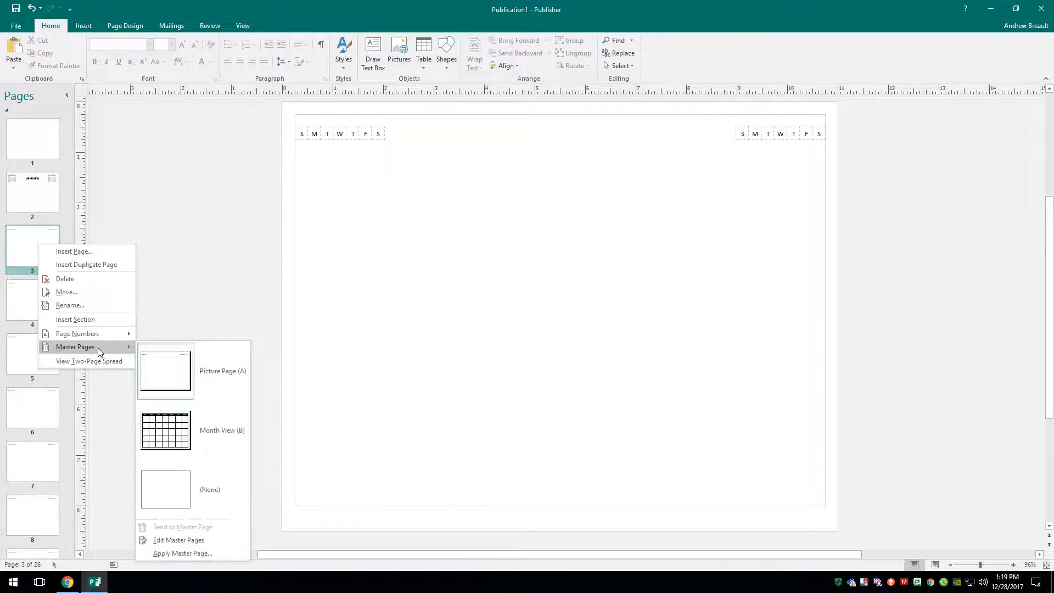
left_click(167, 437)
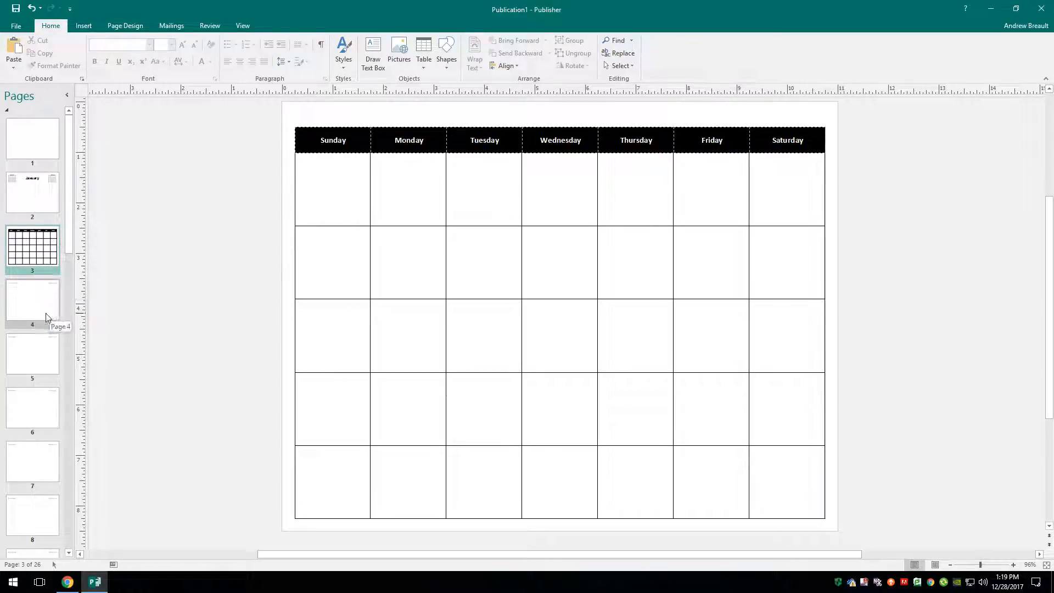
left_click(34, 363)
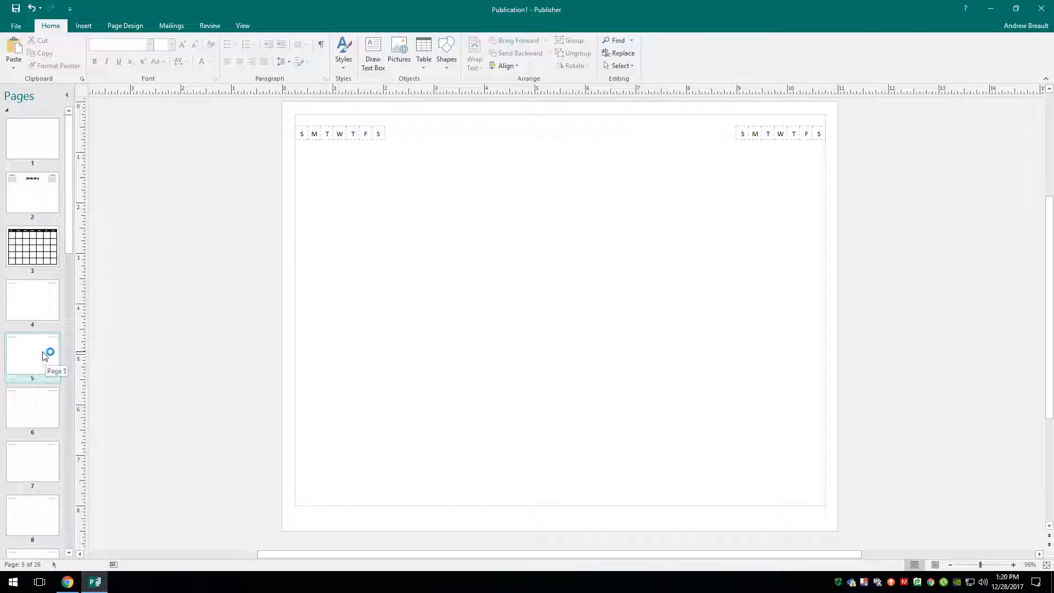
right_click(44, 356)
mouse_move(124, 452)
left_click(176, 438)
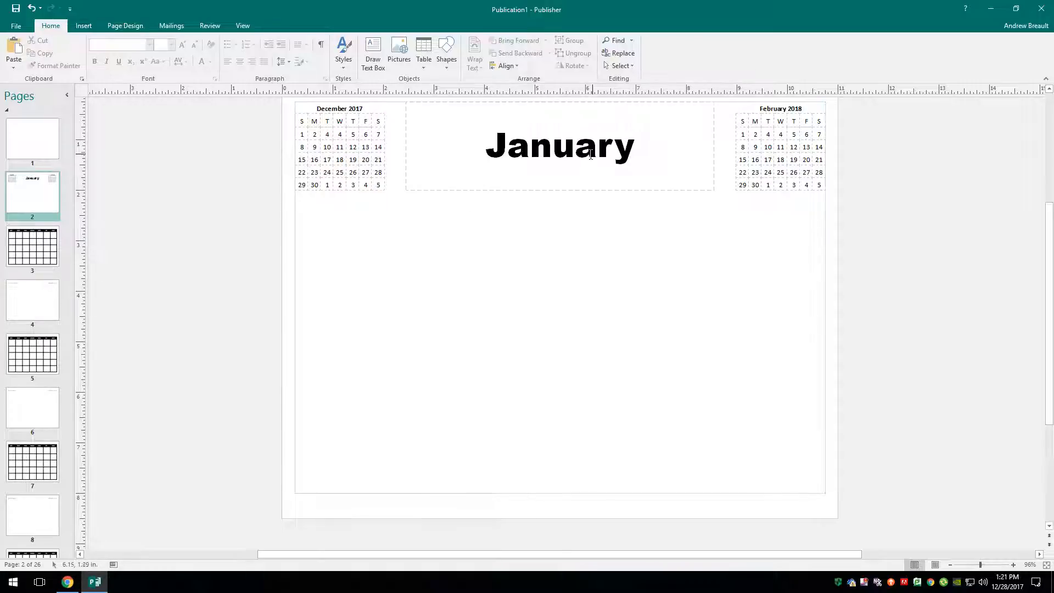
- Using the system calendar as reference, fill page 2's December 2017 mini calendar with 26–30 followed by 1–30, starting on Sunday
left_click(1005, 586)
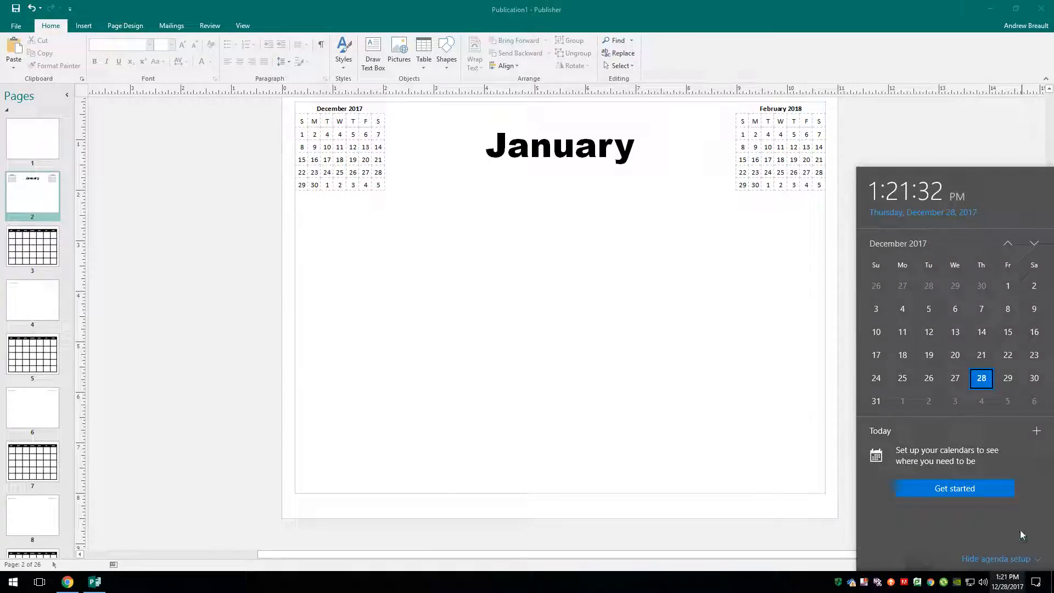
left_click(1035, 245)
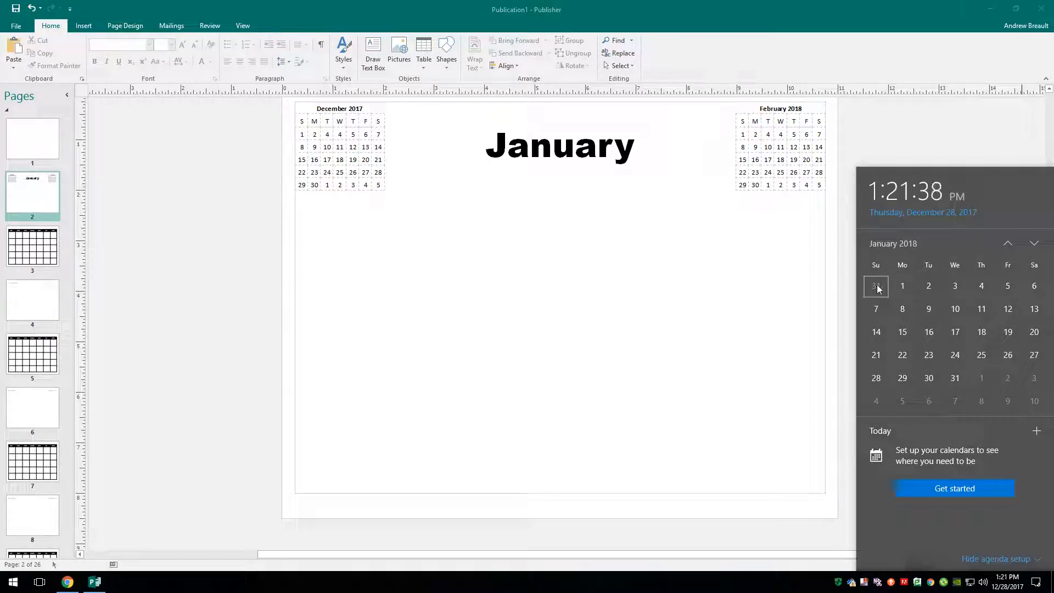
left_click(1008, 244)
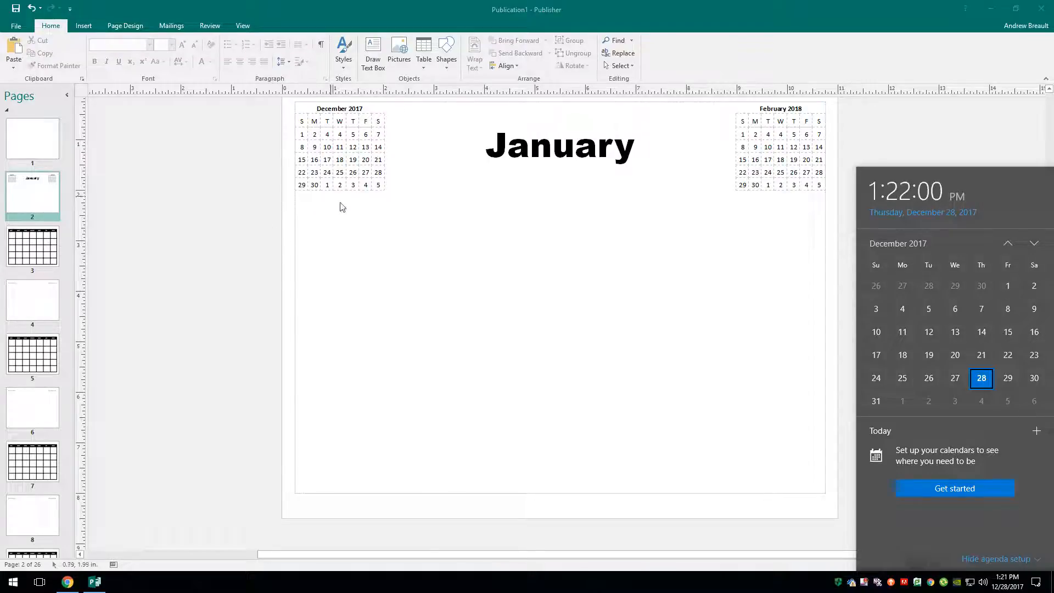
left_click(305, 137)
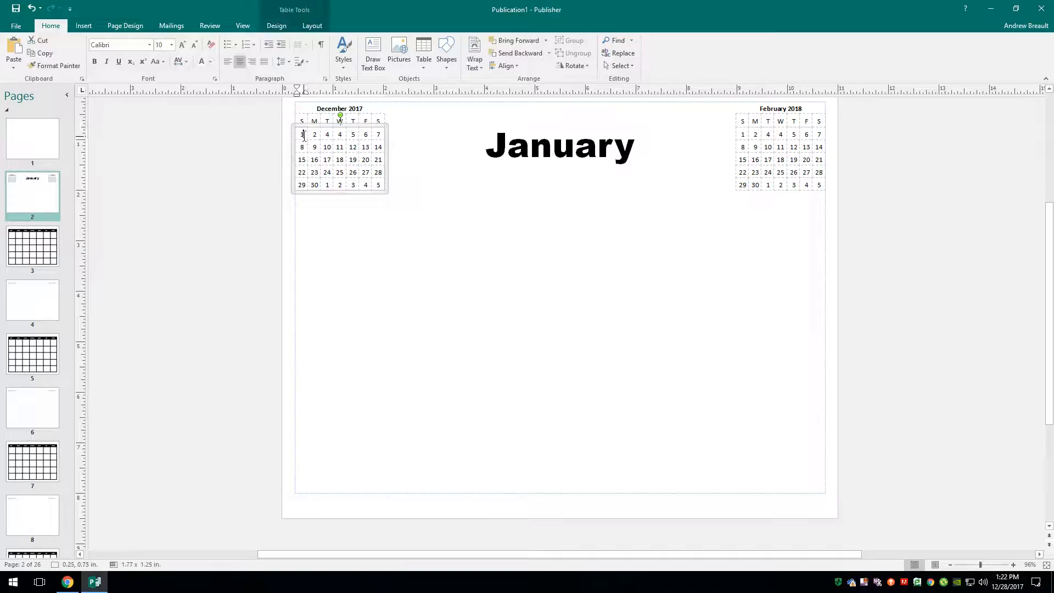
double_click(303, 135)
type("26")
key("Tab")
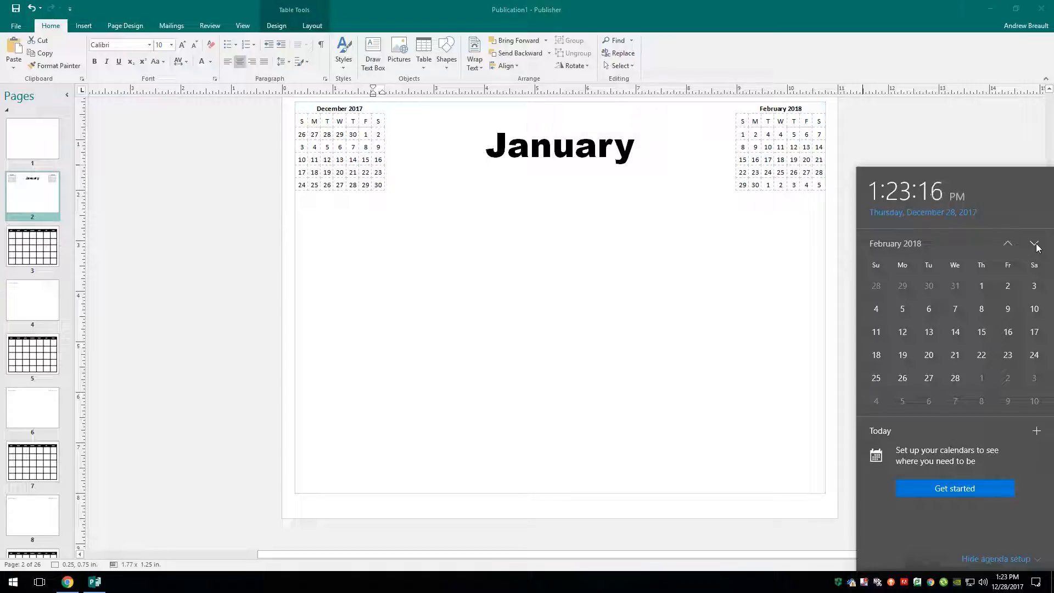
left_click(24, 254)
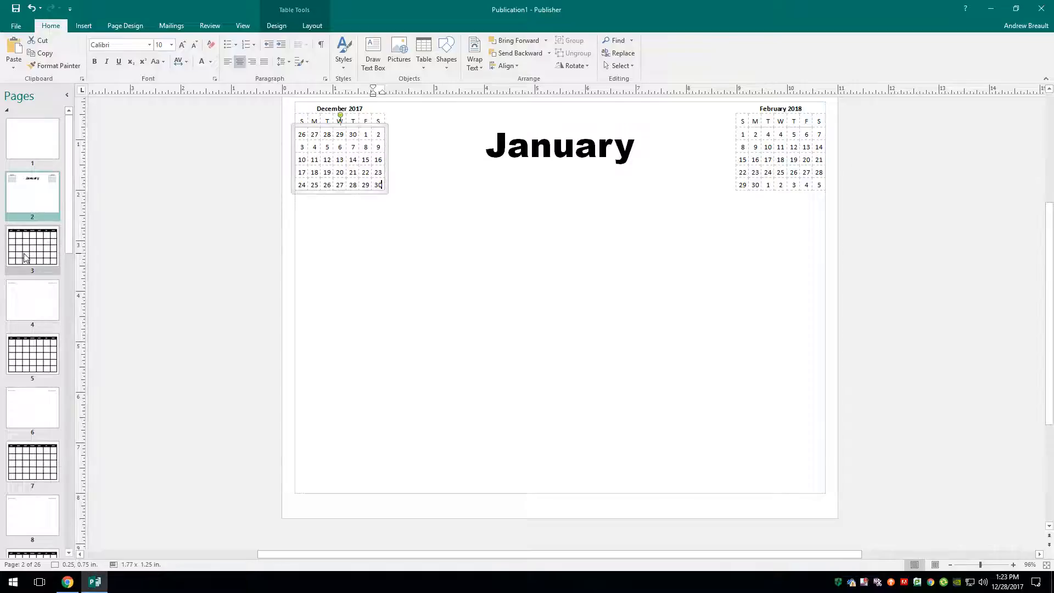
left_click(32, 254)
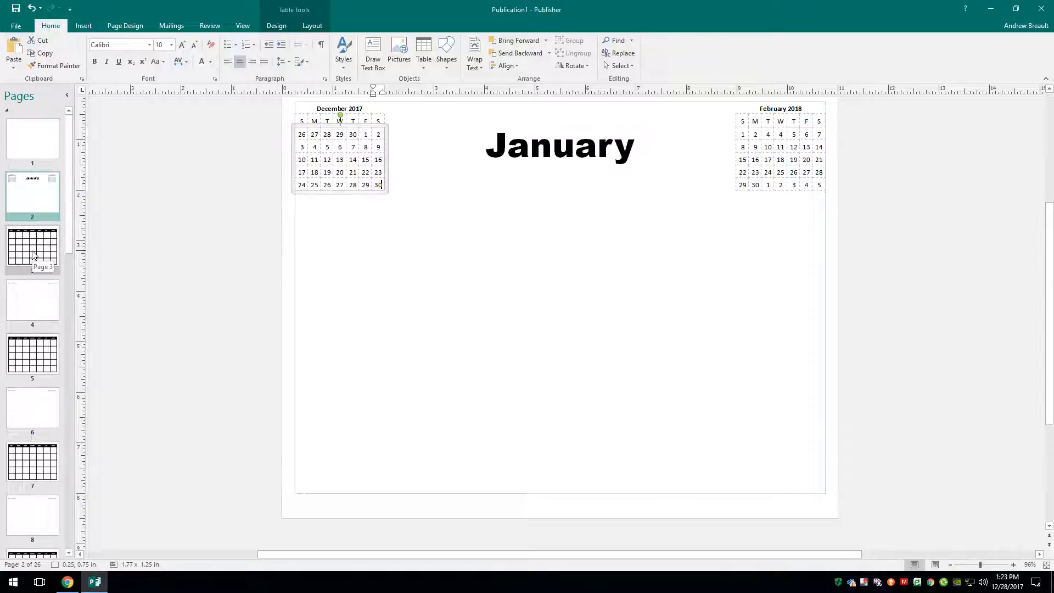
left_click(25, 202)
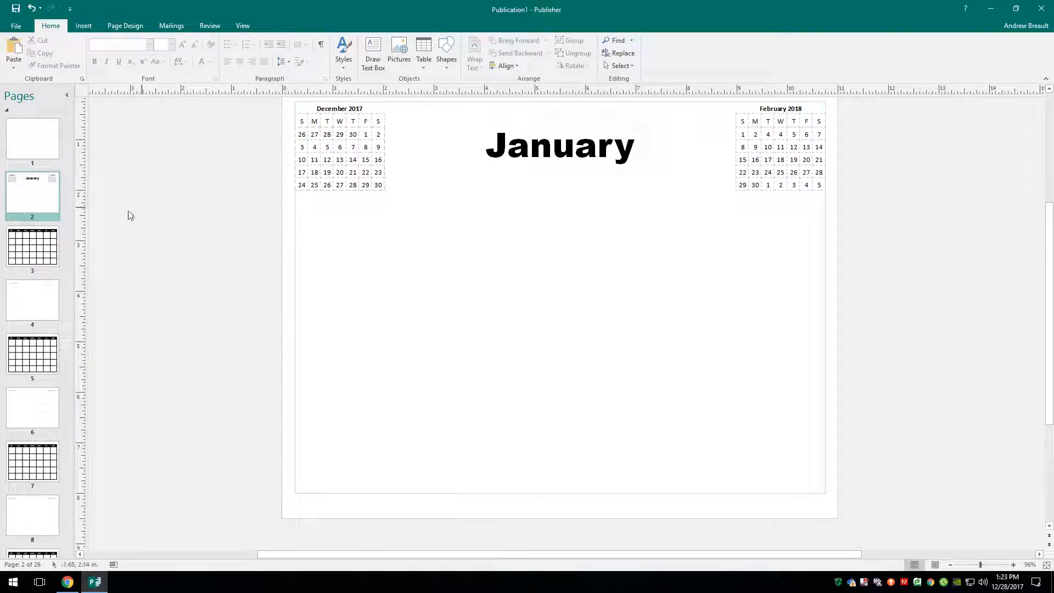
left_click(37, 246)
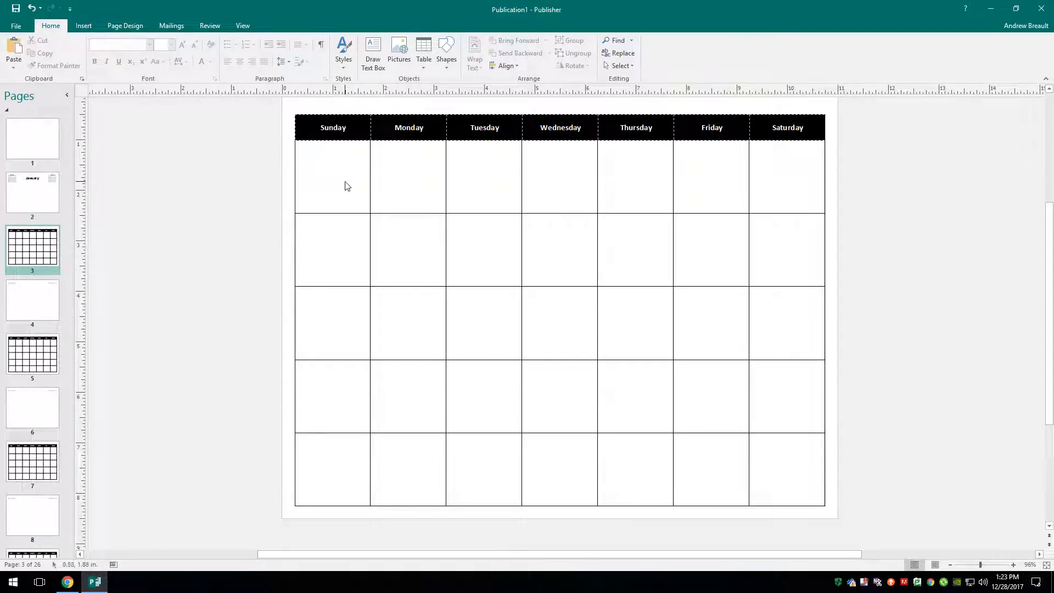
left_click(38, 202)
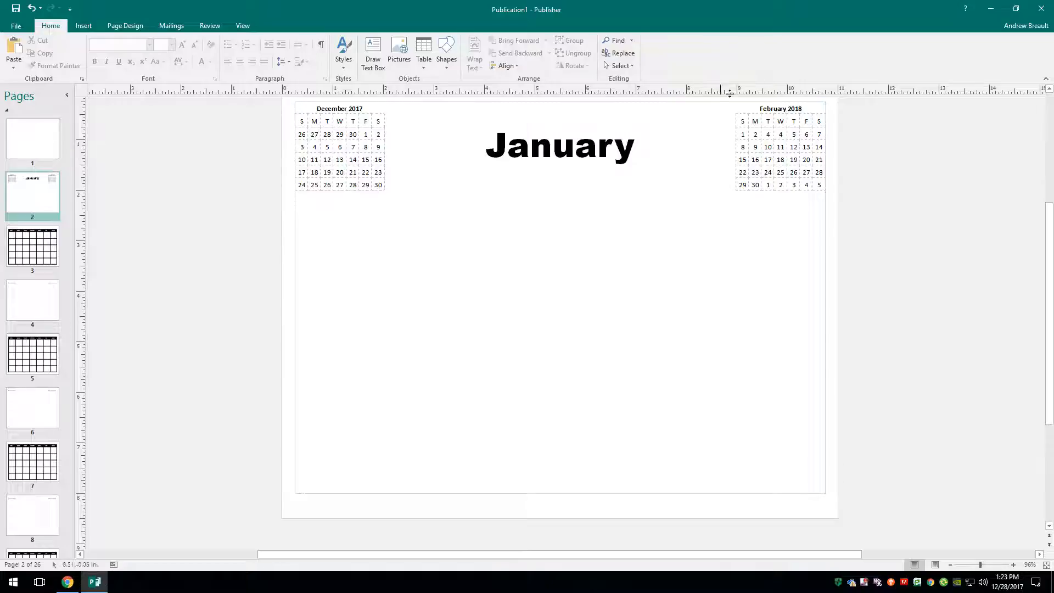
- Using the system calendar as reference, fill page 2's February 2018 mini calendar with 28–31, 1–28 and 1–3, starting on Sunday
left_click(1007, 581)
left_click(1036, 245)
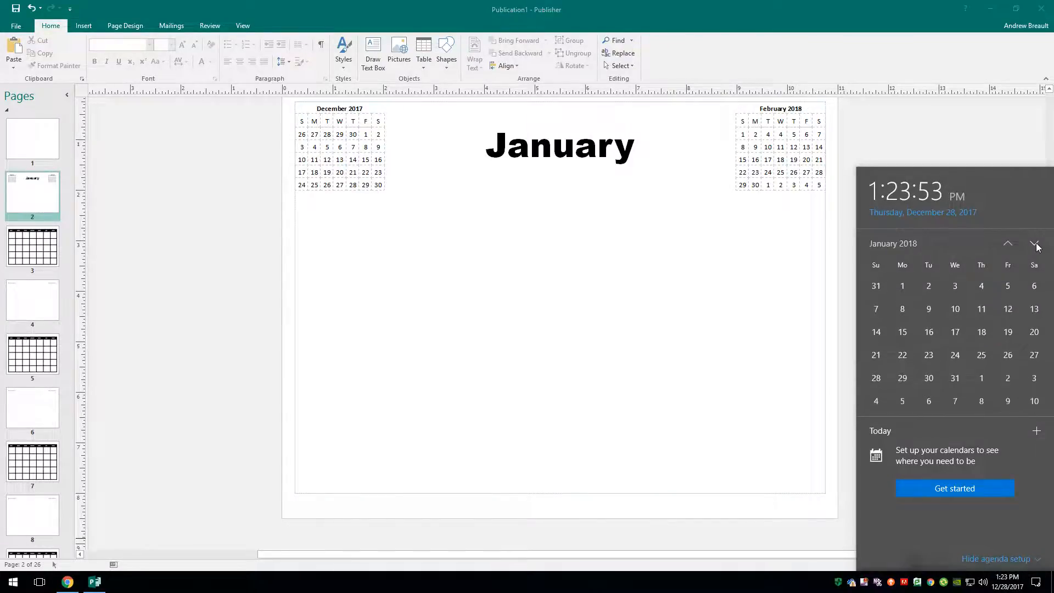
left_click(1037, 246)
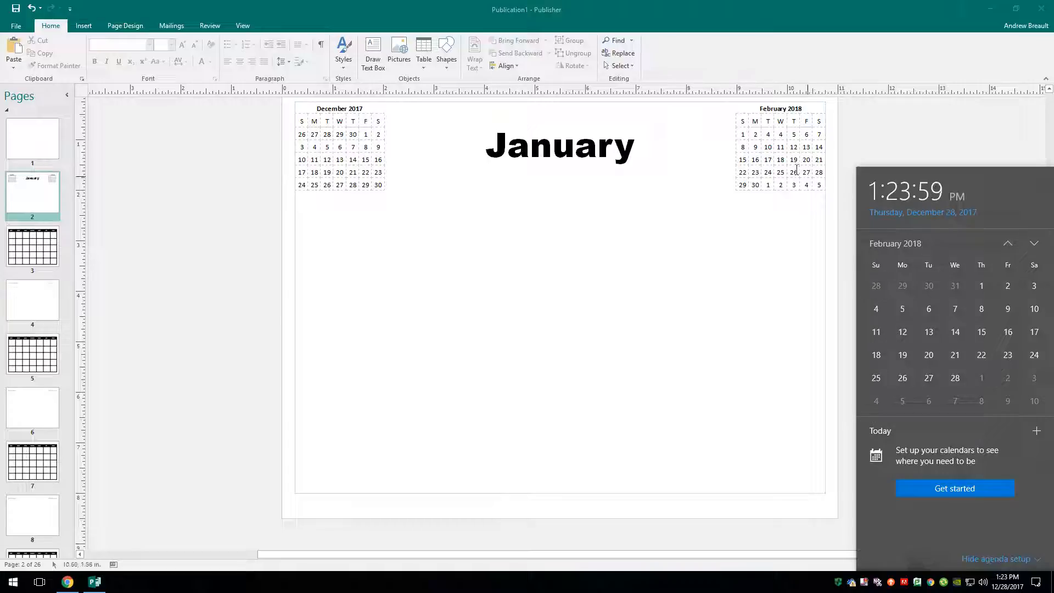
left_click(743, 135)
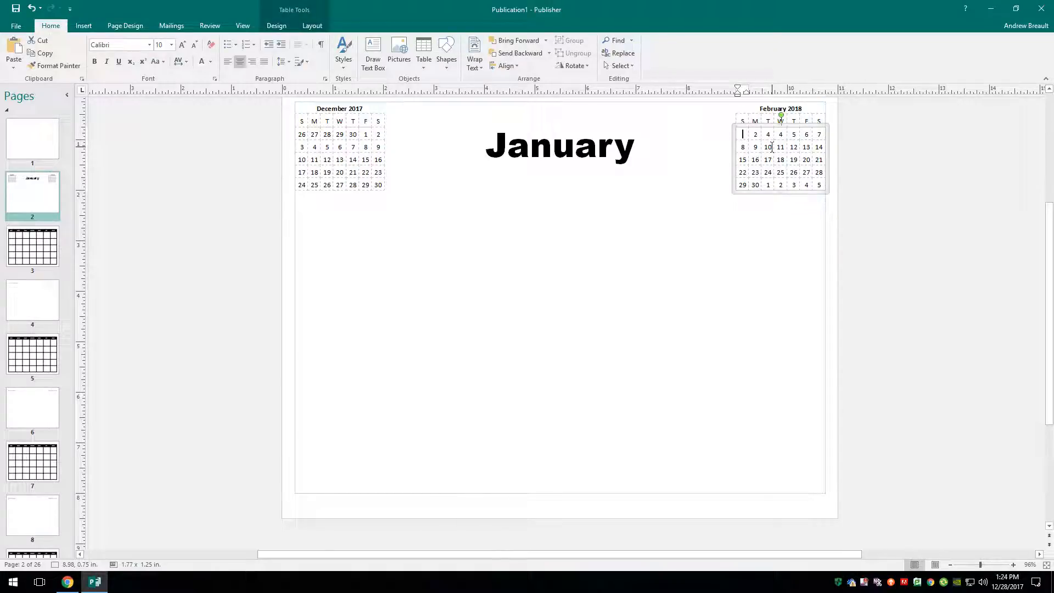
key("Tab")
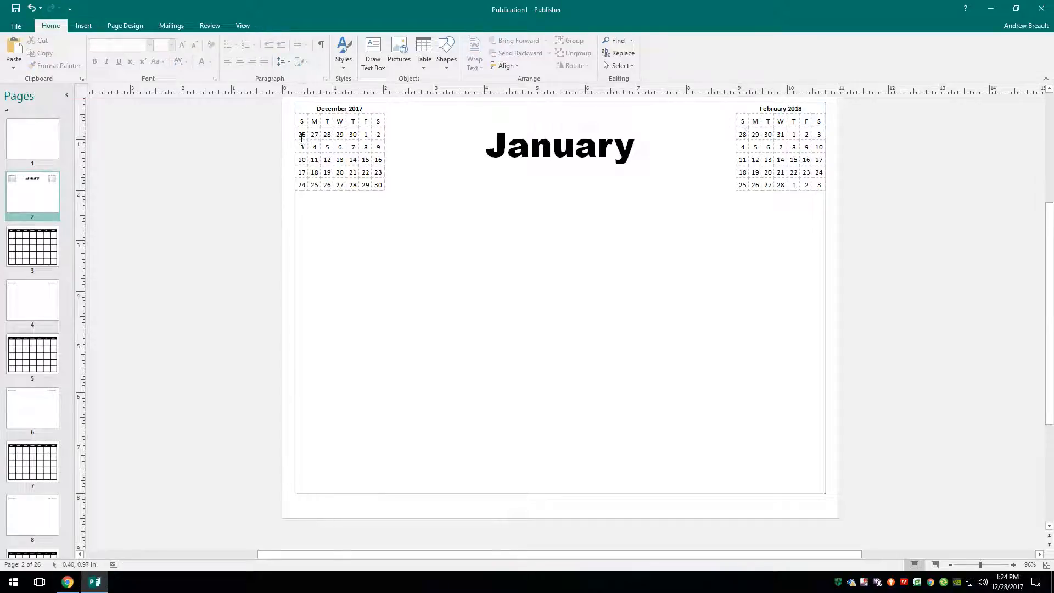
- Colour the leading days 26–30 in the first row of the December 2017 mini calendar gray
left_click_drag(300, 134, 351, 130)
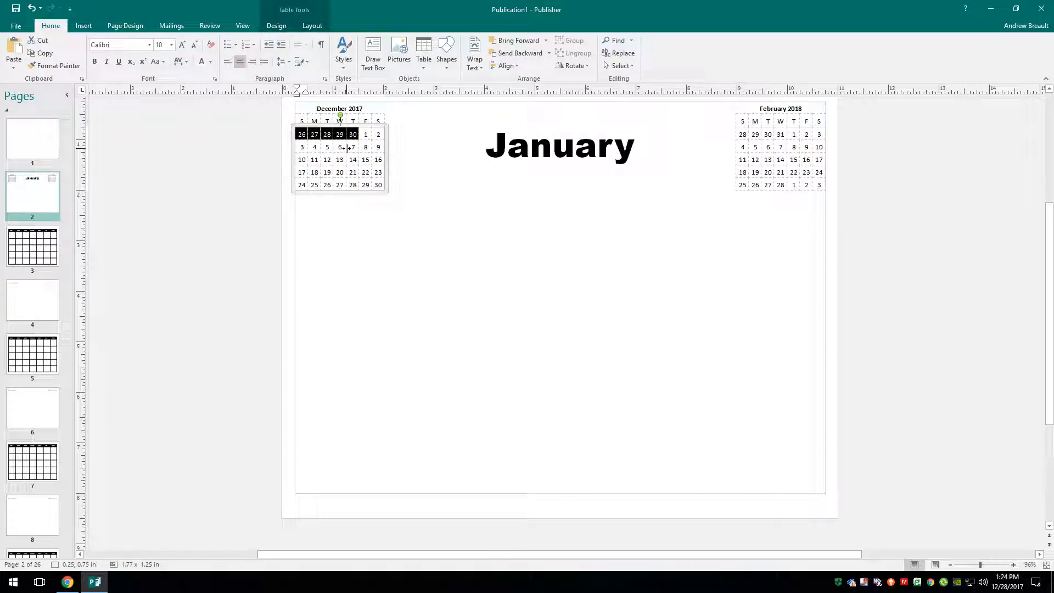
left_click(211, 62)
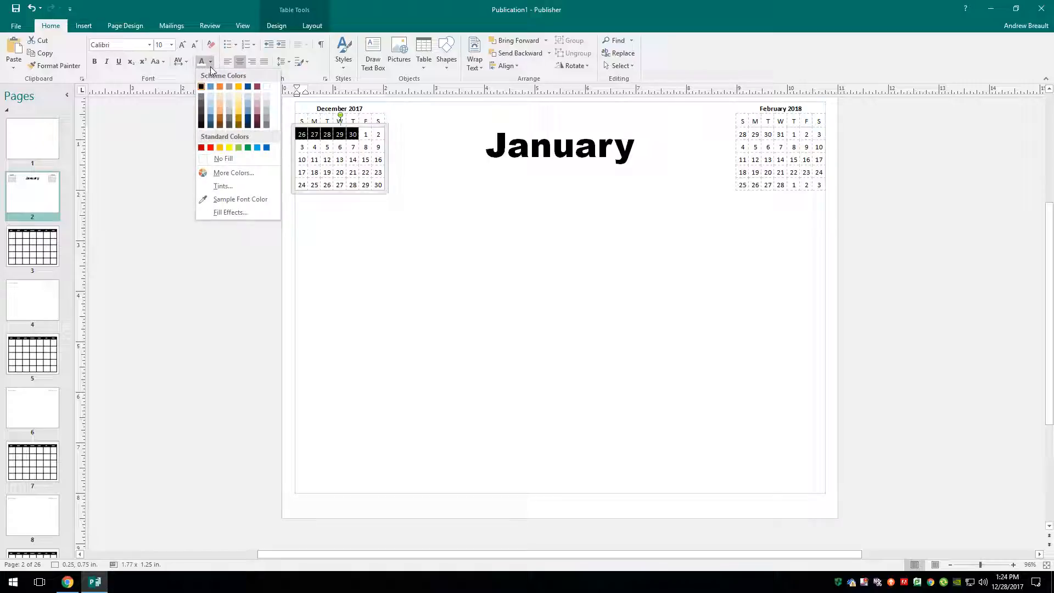
left_click(268, 122)
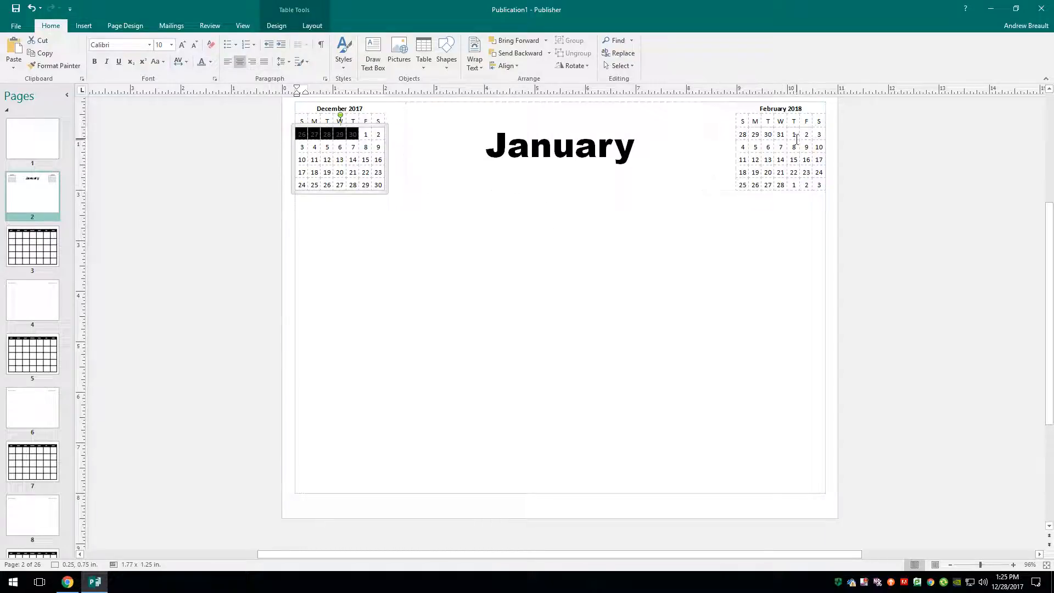
- Apply the same gray font colour to the leading days 28–31 and trailing days 1–3 in the February 2018 mini calendar
left_click_drag(783, 136, 746, 134)
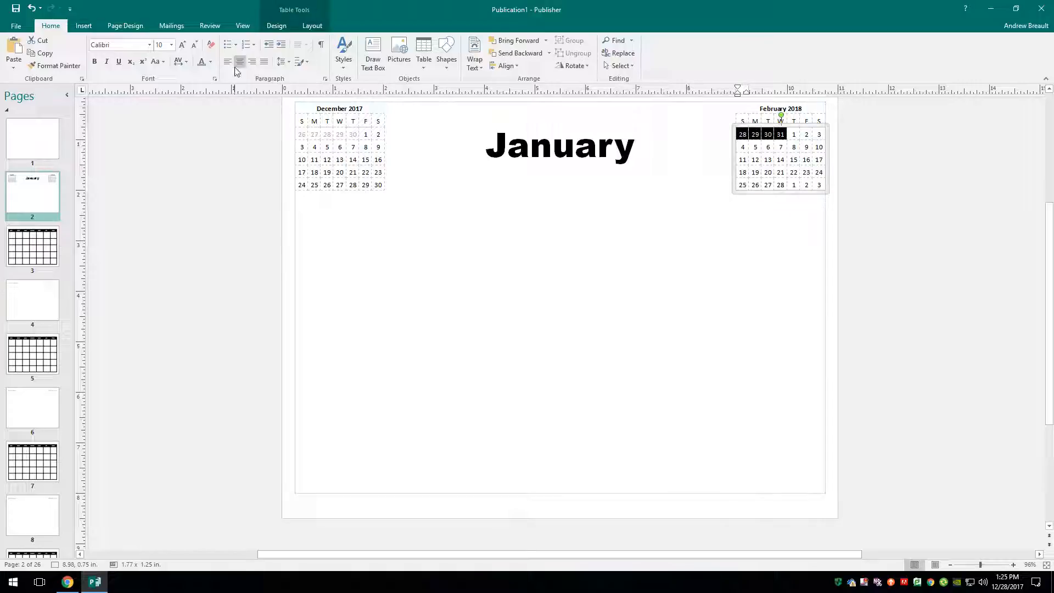
left_click(205, 62)
left_click_drag(793, 184, 818, 185)
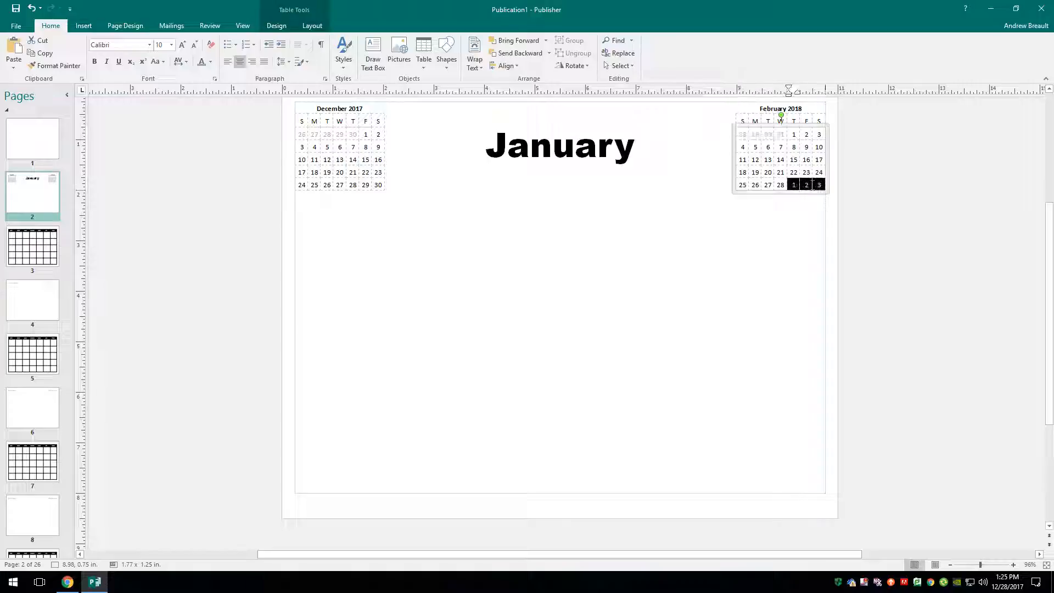
left_click(203, 62)
left_click(927, 236)
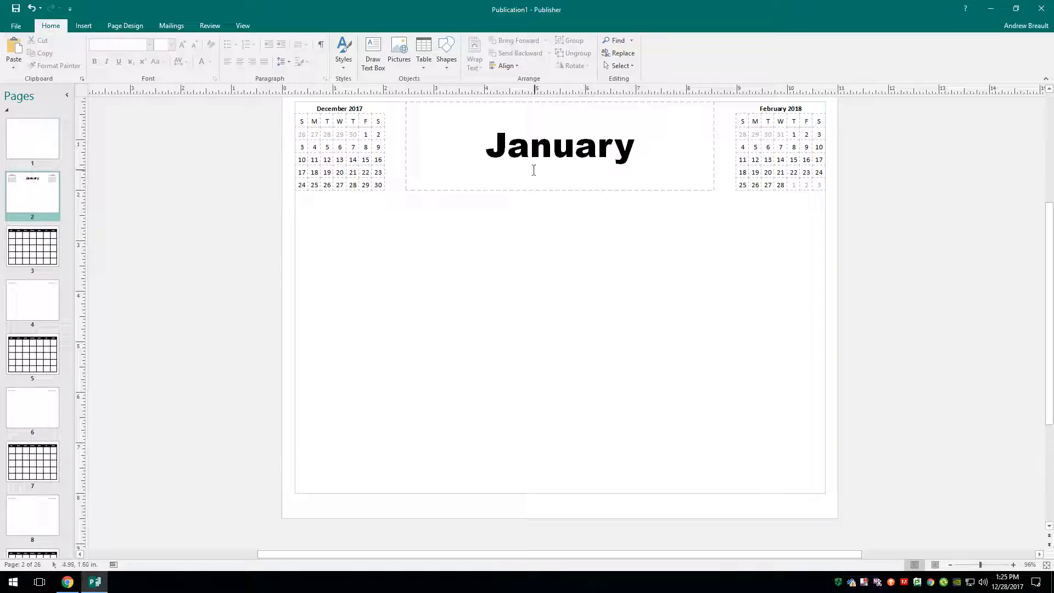
- Go to page 3 and check the weekday layout of January 2018 in the system calendar
left_click(48, 239)
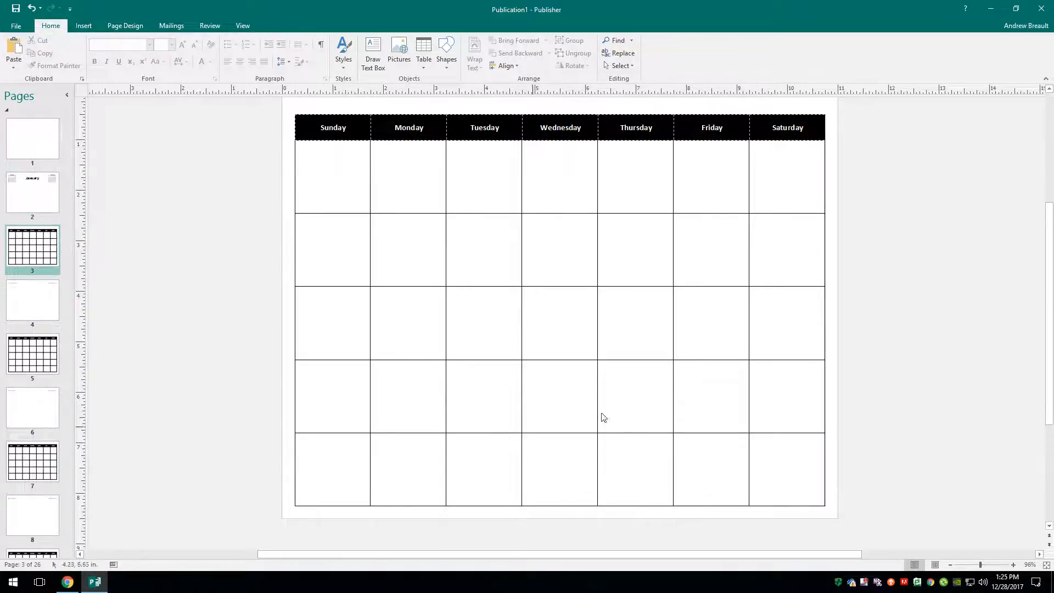
left_click(1009, 583)
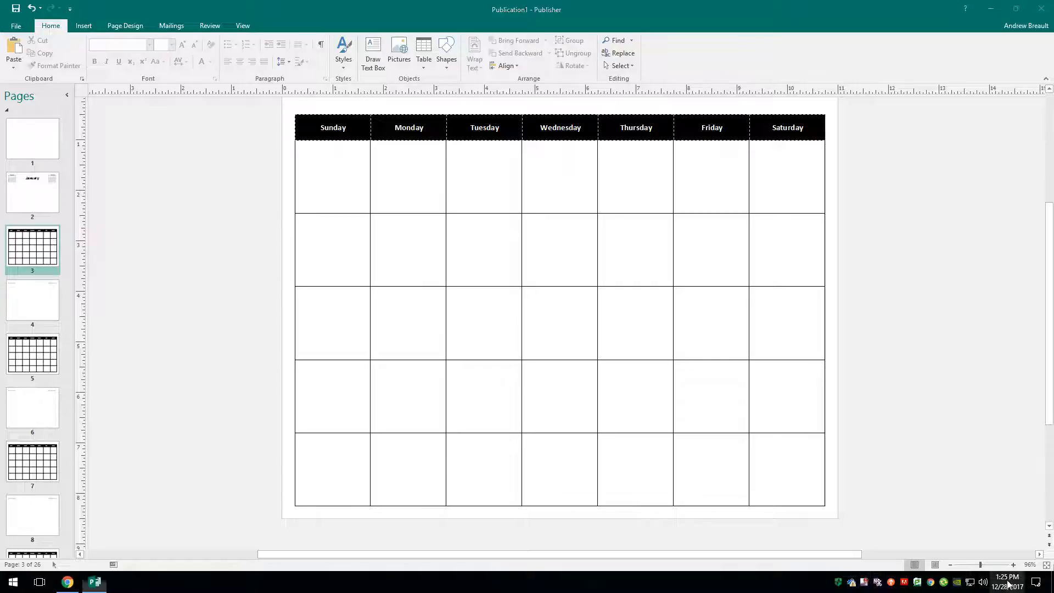
left_click(1035, 244)
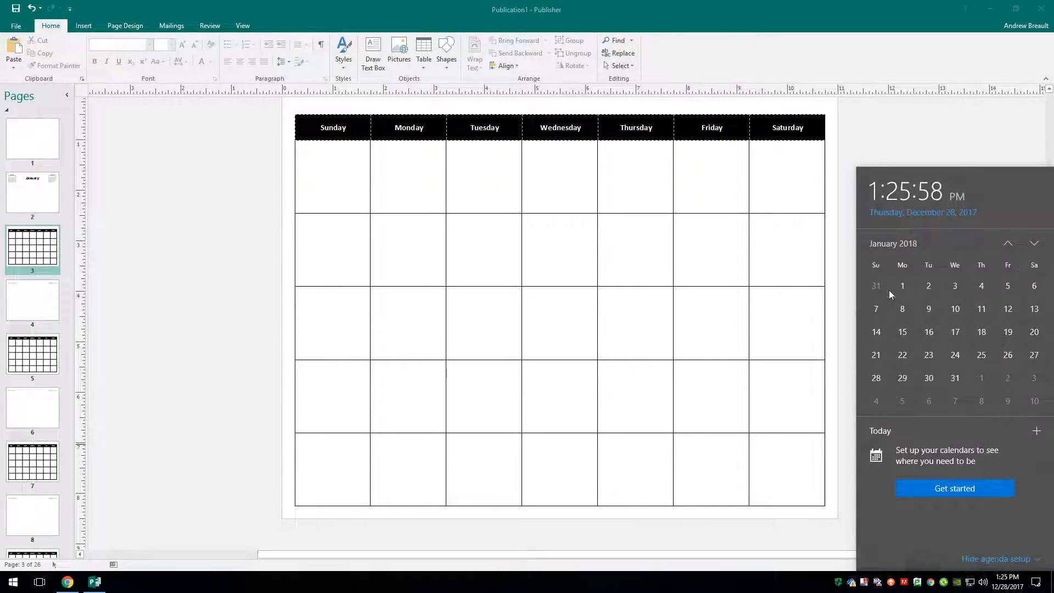
left_click(313, 159)
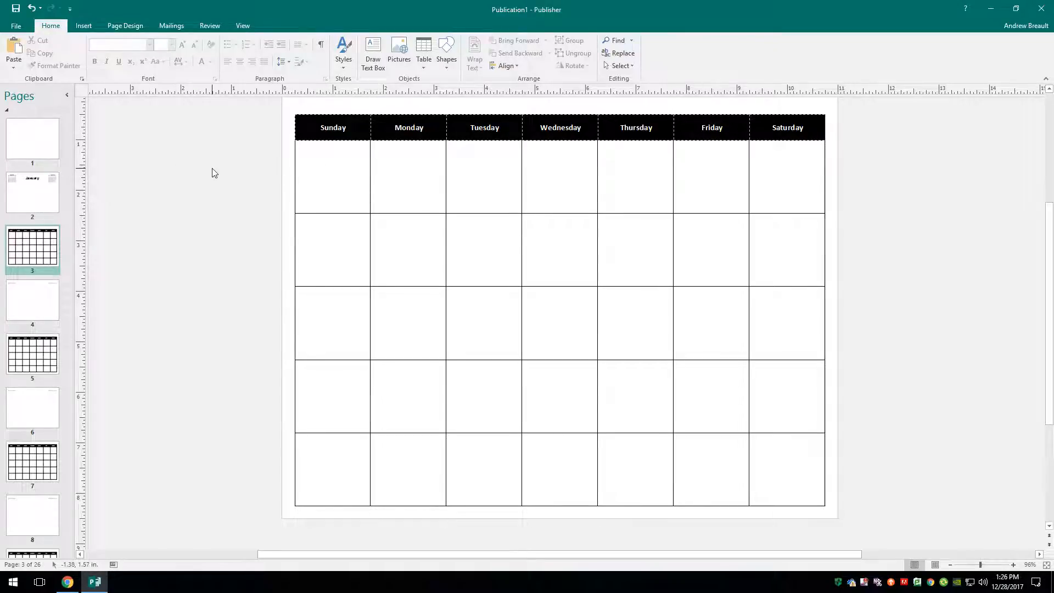
- Insert a seven-column, five-row table on page 3 and resize it to 10.50 x 7.24 in, covering the grid cells below the weekday headings
left_click(427, 64)
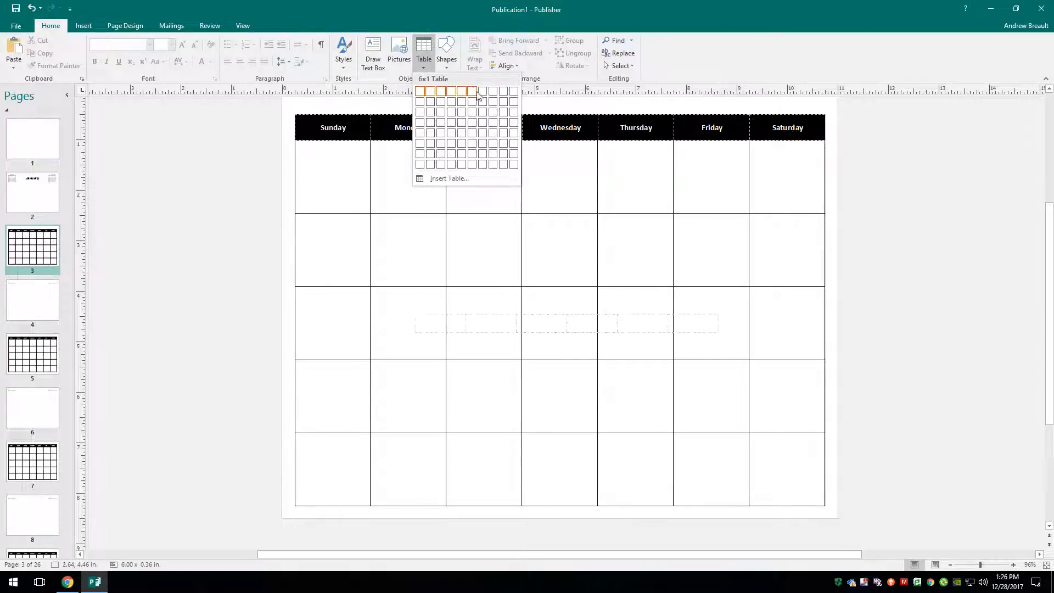
left_click(484, 134)
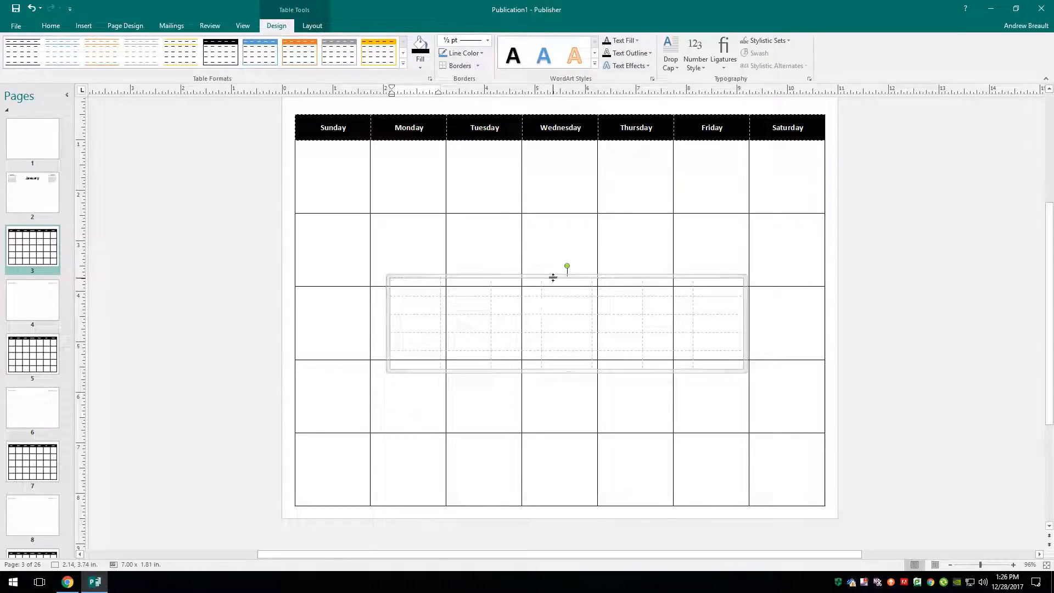
left_click_drag(553, 276, 551, 139)
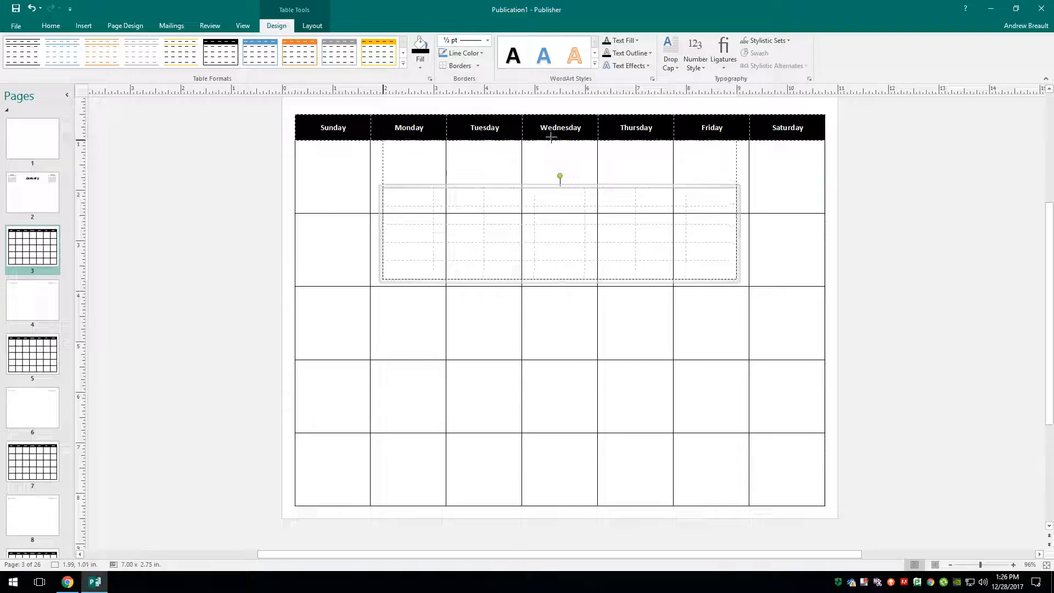
left_click_drag(560, 185, 556, 139)
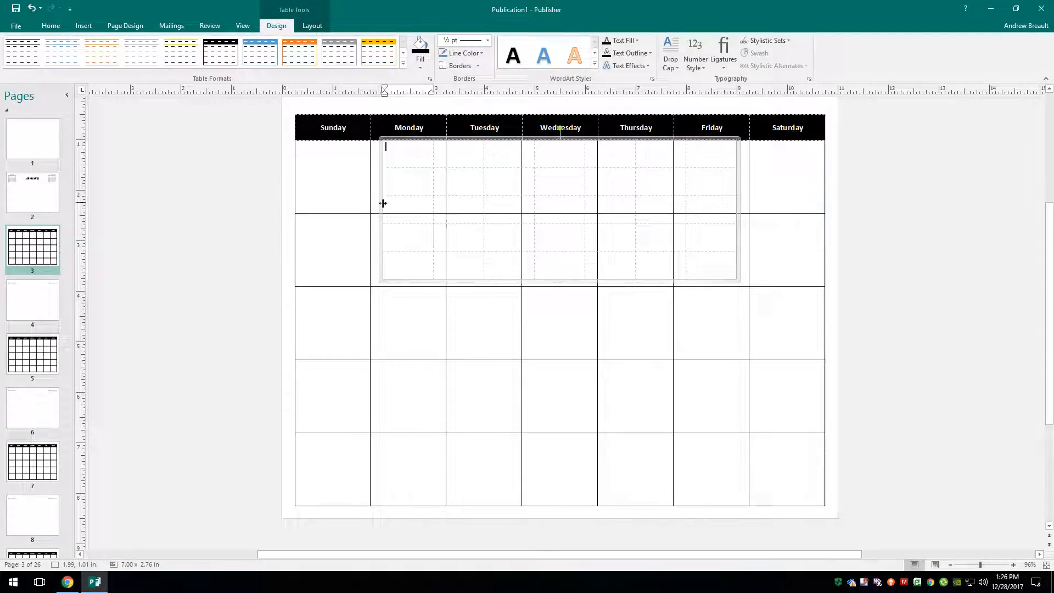
left_click_drag(378, 207, 294, 213)
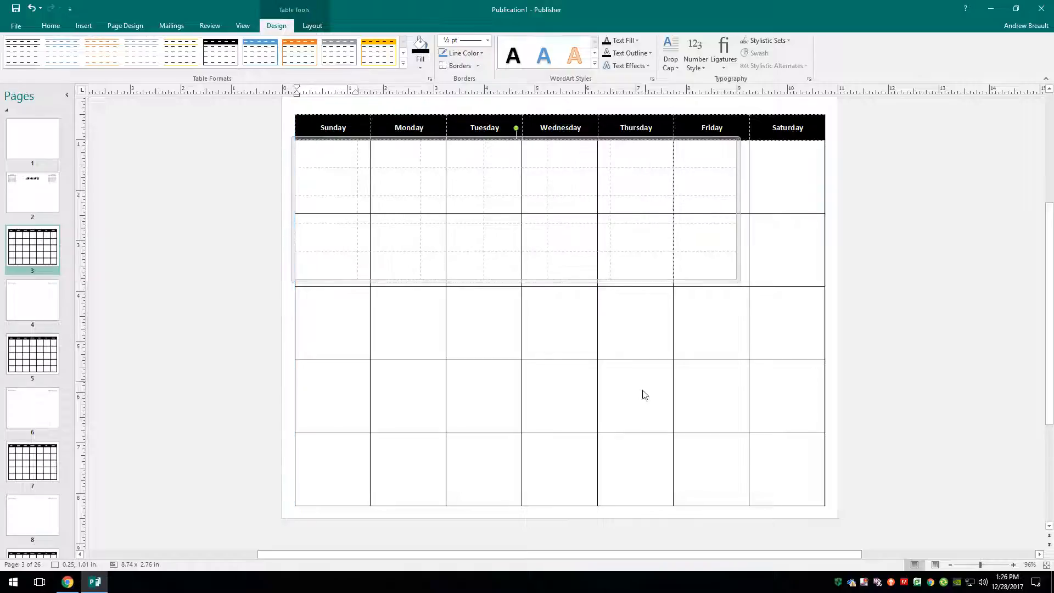
left_click_drag(516, 294, 520, 507)
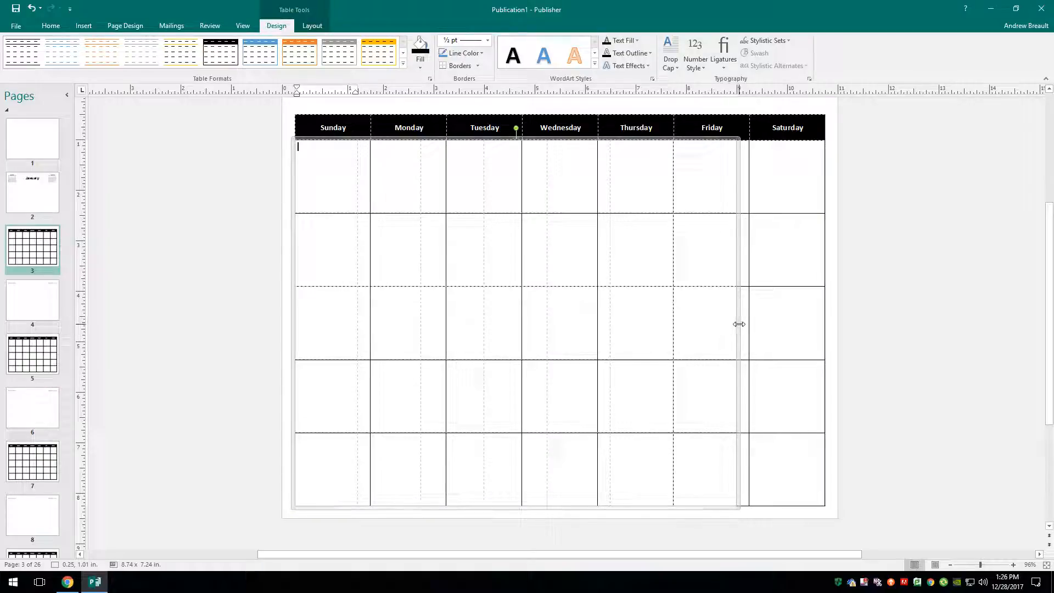
left_click_drag(738, 323, 828, 314)
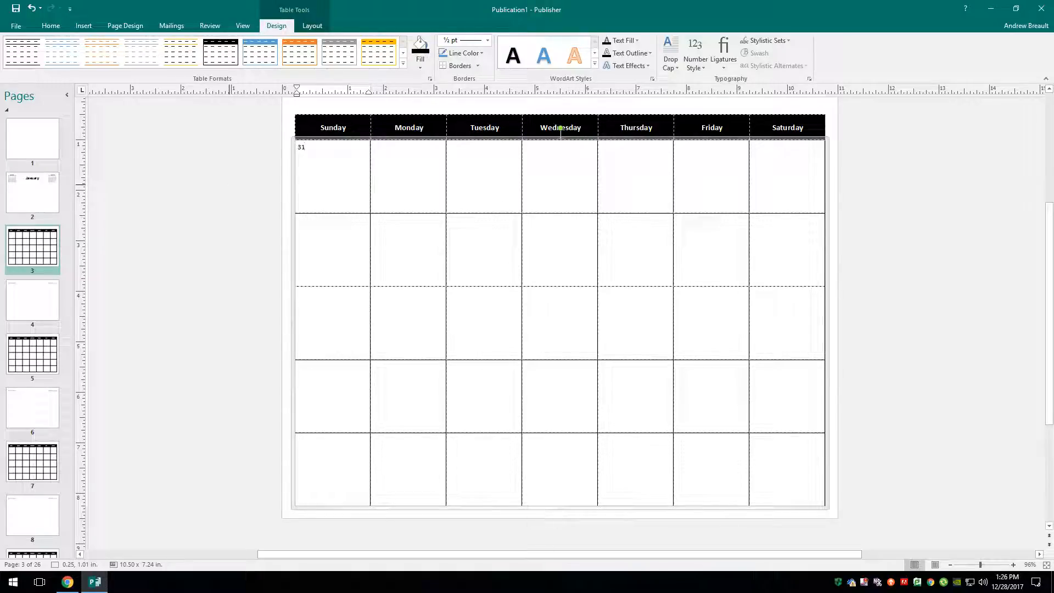
- Fill page 3's date table for January 2018 with 31, 1–31 and 1–3, starting on Sunday
key("Tab")
type("1\t2\t3\t4\t5\t7")
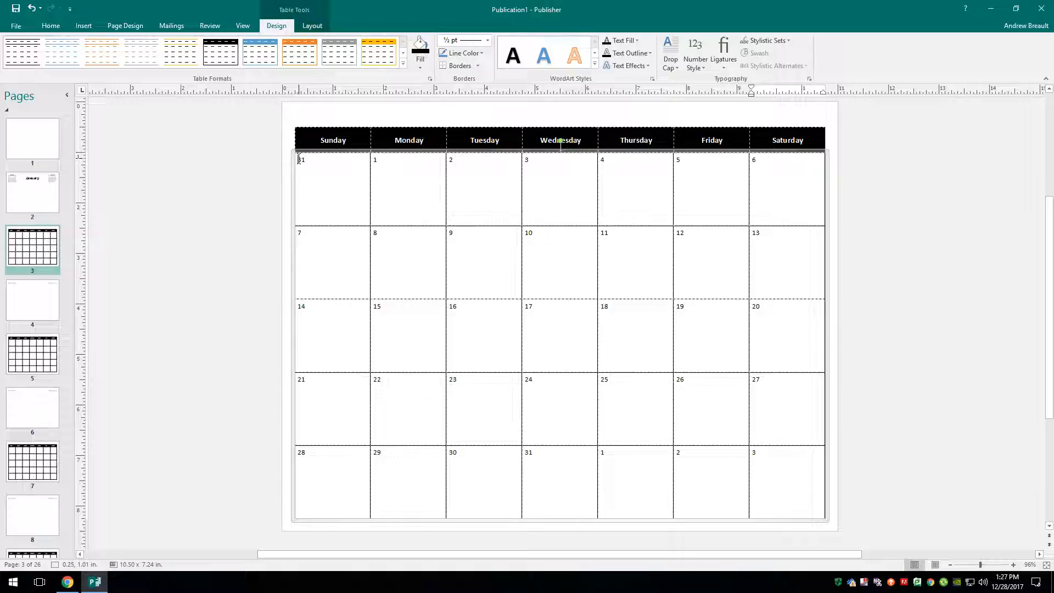
- Format all dates in page 3's January table as bold Arial
left_click_drag(299, 159, 769, 449)
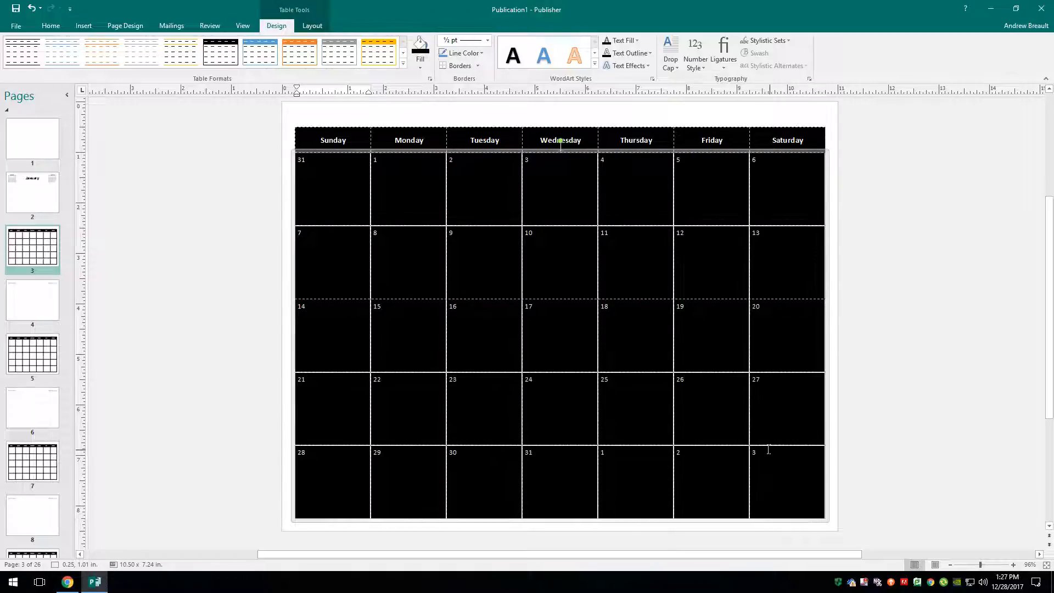
left_click(51, 31)
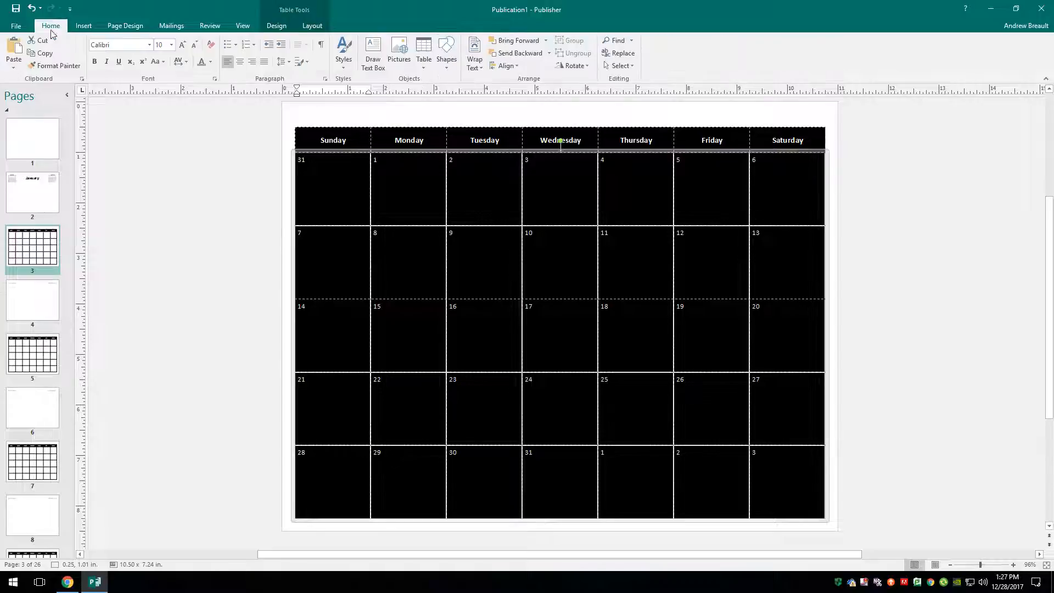
left_click(95, 62)
left_click(149, 45)
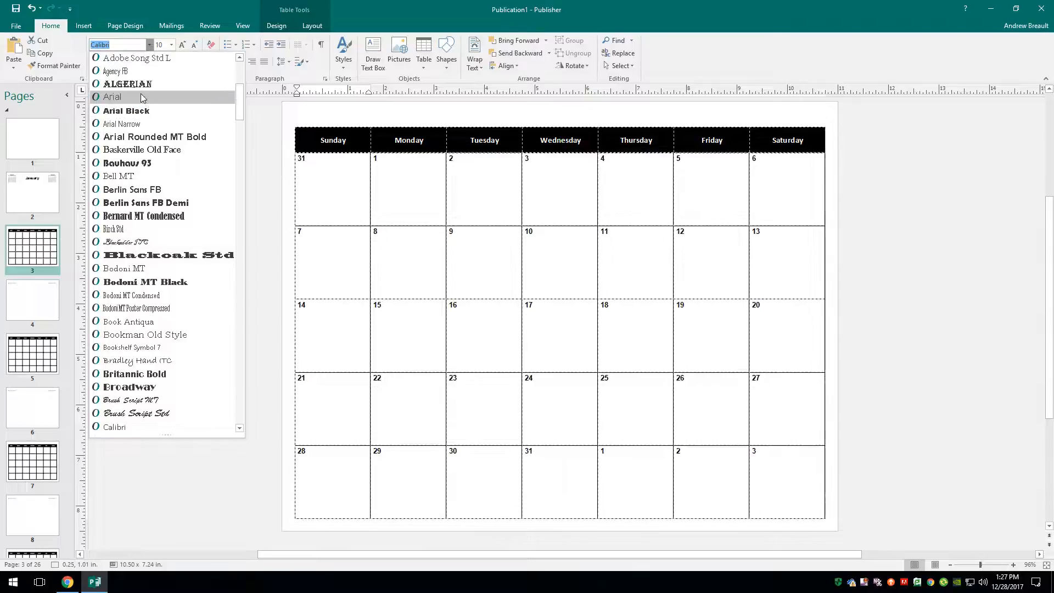
left_click(140, 97)
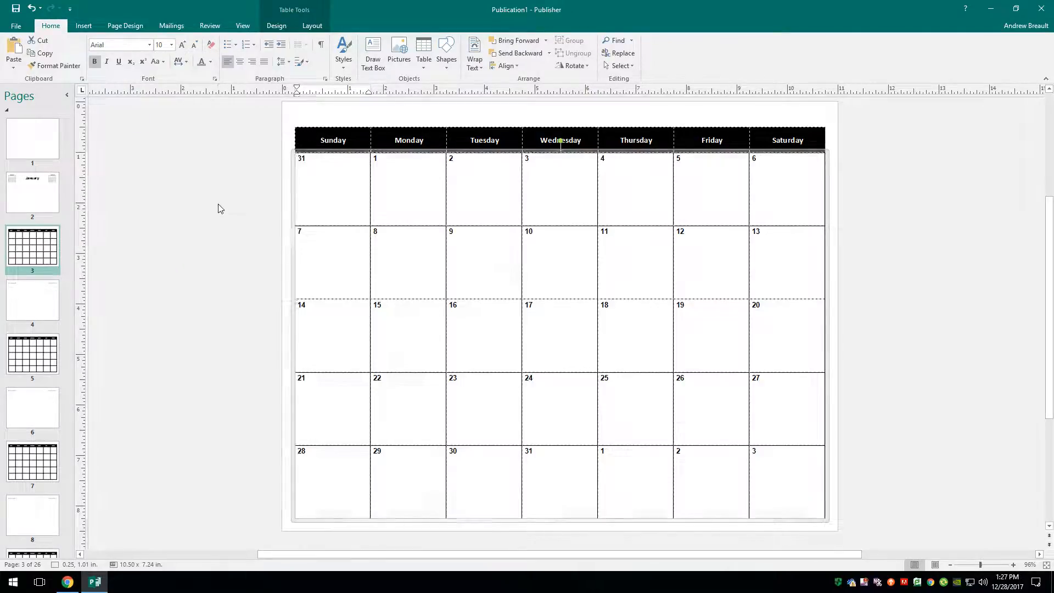
left_click(219, 207)
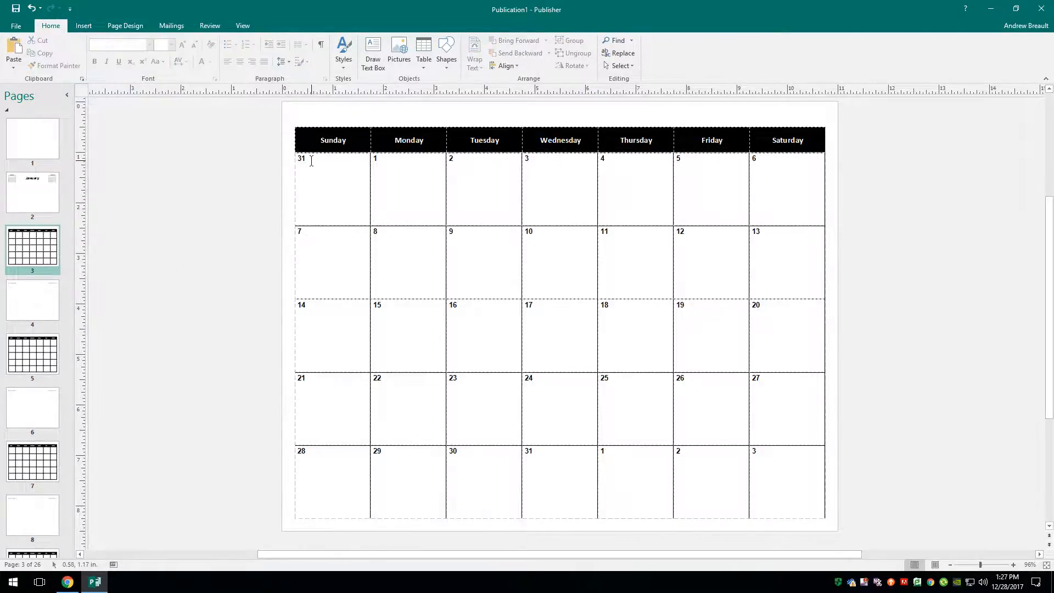
- Colour the leading day 31 and the trailing days 1–3 in the January date table gray
double_click(311, 161)
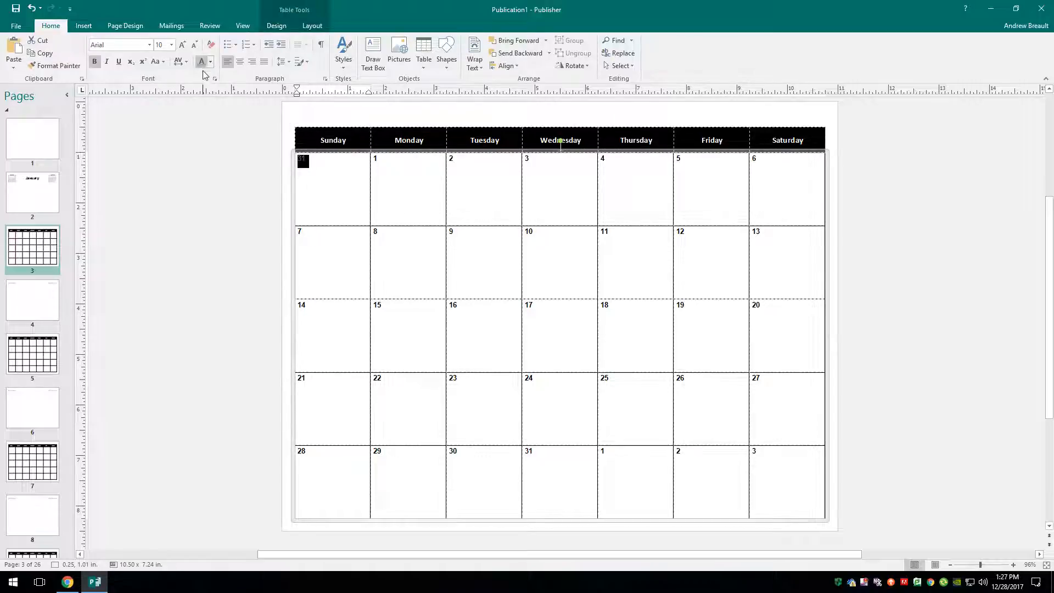
left_click_drag(771, 457, 661, 467)
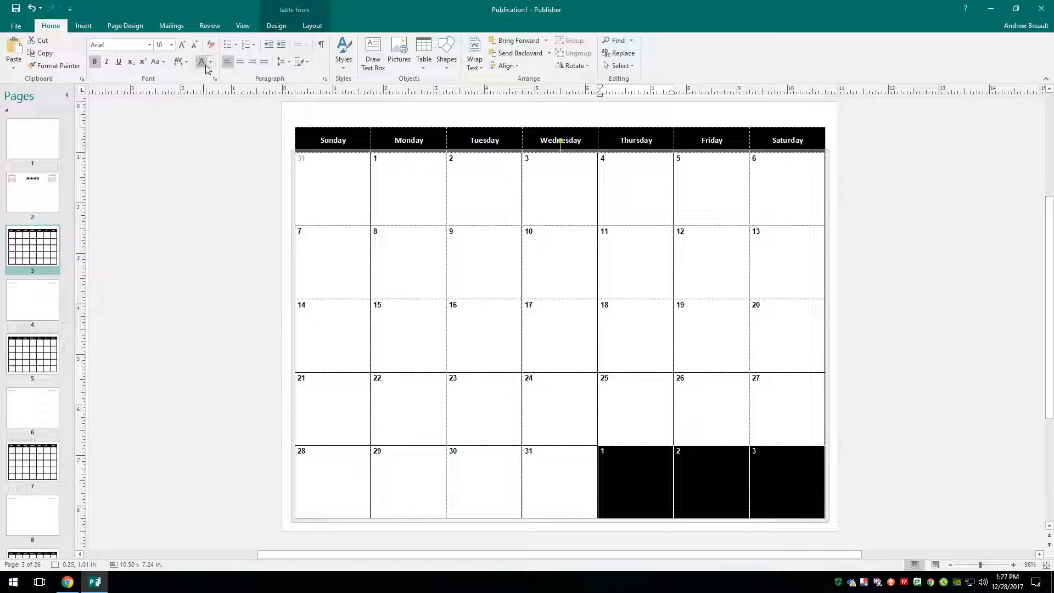
left_click(174, 311)
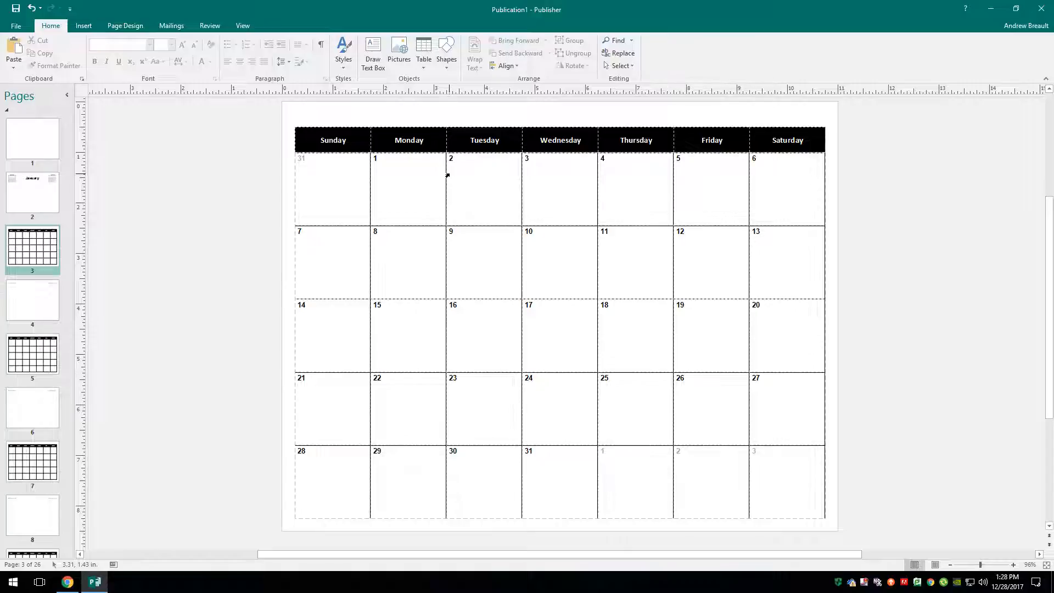
- Copy the whole January date table from page 3 and paste it onto the Month View grid on page 5
left_click(446, 173)
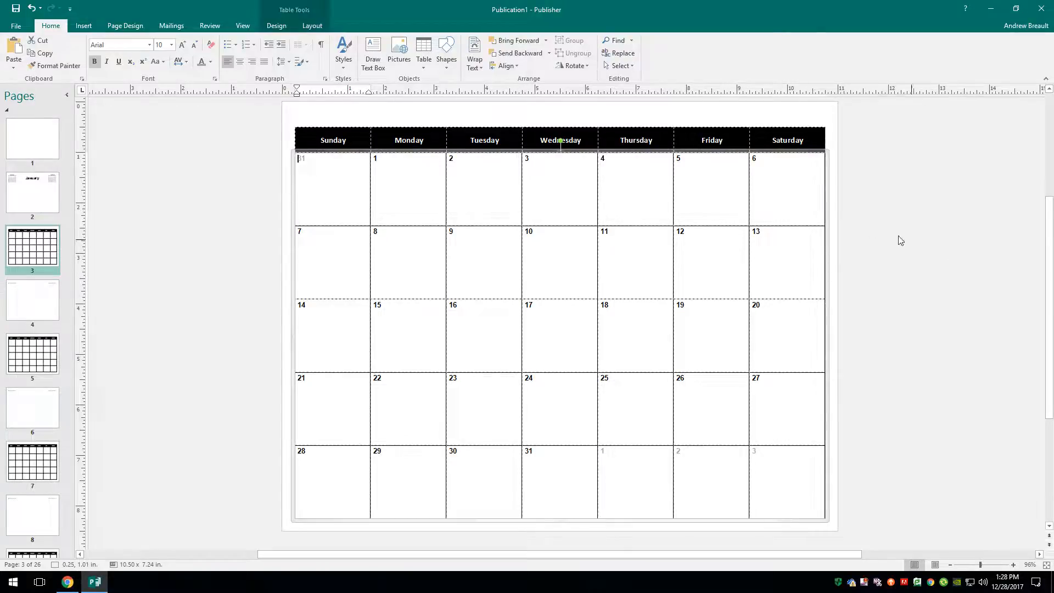
left_click(828, 205)
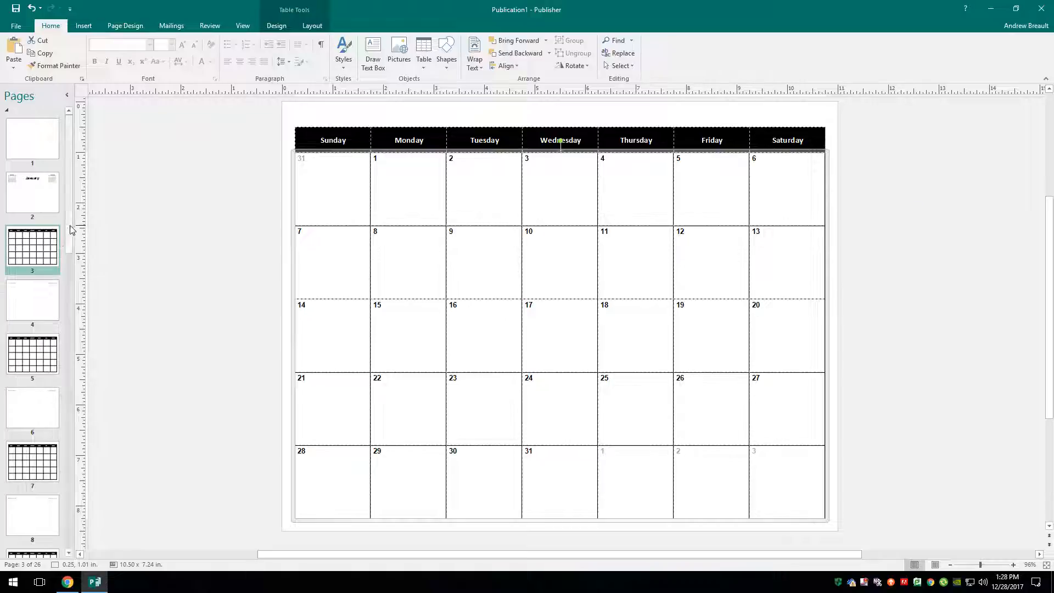
left_click(32, 361)
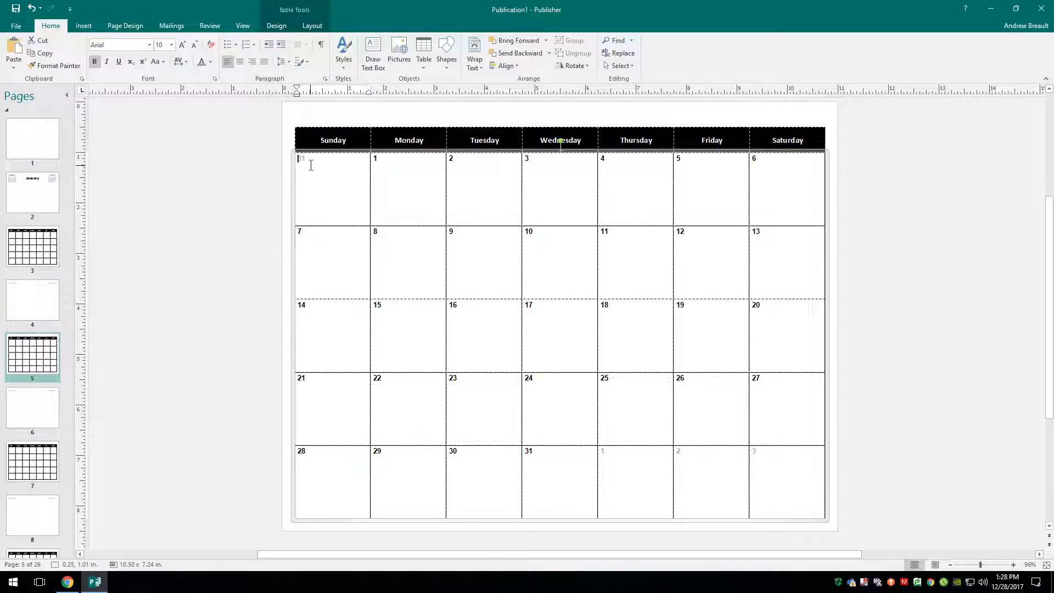
- Overwrite the dates in page 5's table for February 2018 with 28–31, 1–28 and 1–3, starting on Sunday
left_click(292, 160)
type("28")
key("Tab")
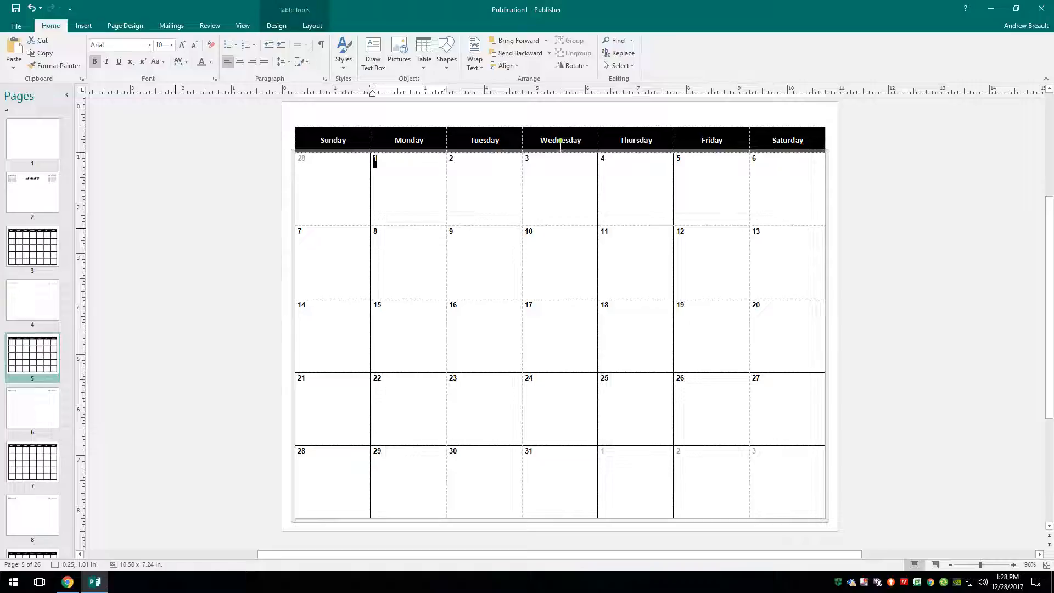
type("29")
key("Tab")
type("3")
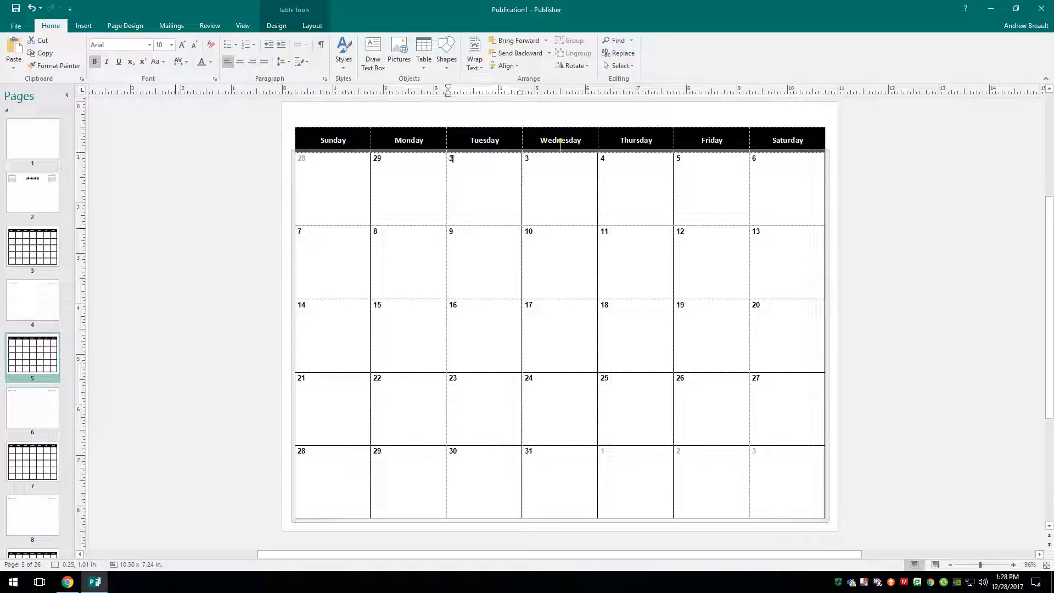
type("0")
key("Tab")
type("31")
key("Tab")
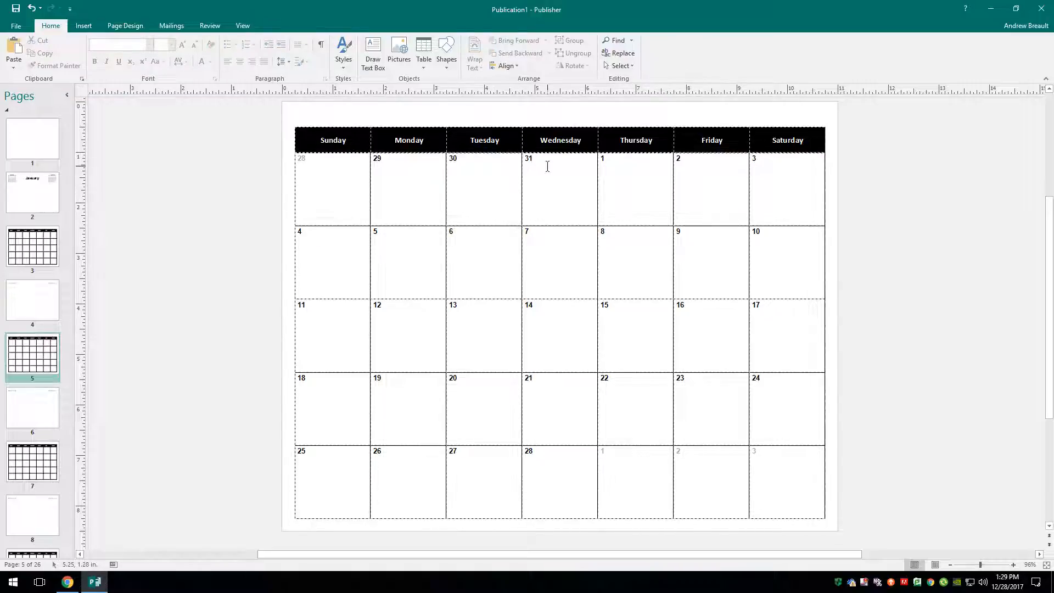
- Colour the leading days 29–31 in the first row of page 5's February table gray
left_click_drag(547, 166, 434, 165)
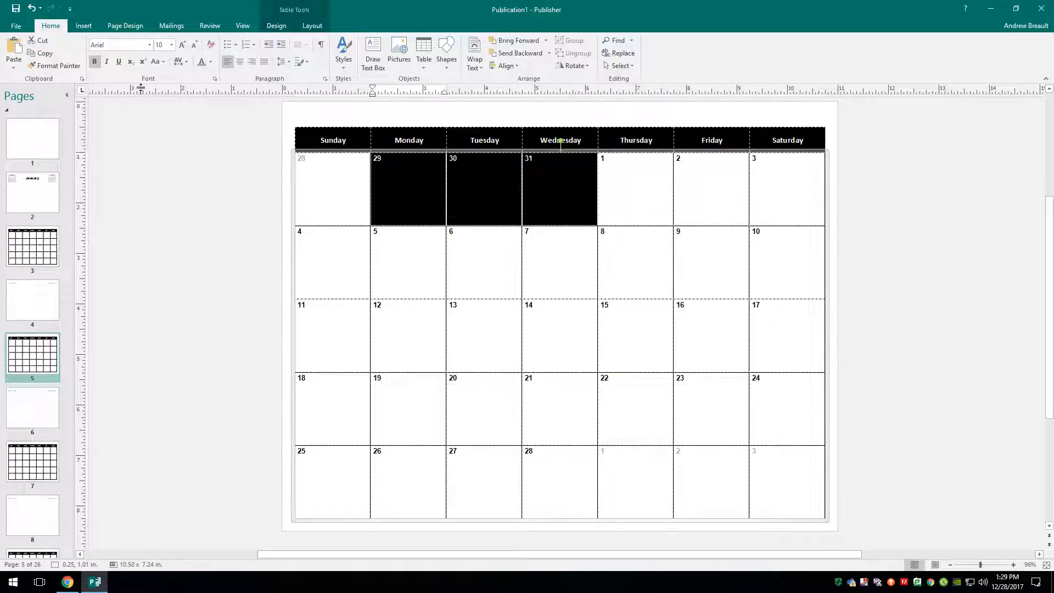
left_click(202, 61)
left_click(961, 477)
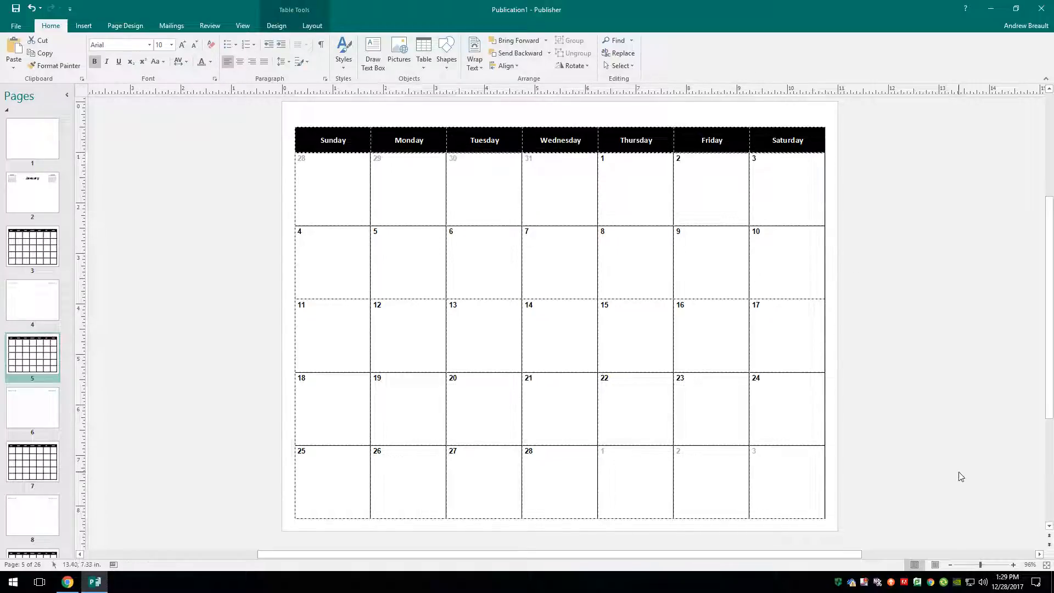
- Check page 5's dates against February 2018 in the system calendar
left_click(1008, 581)
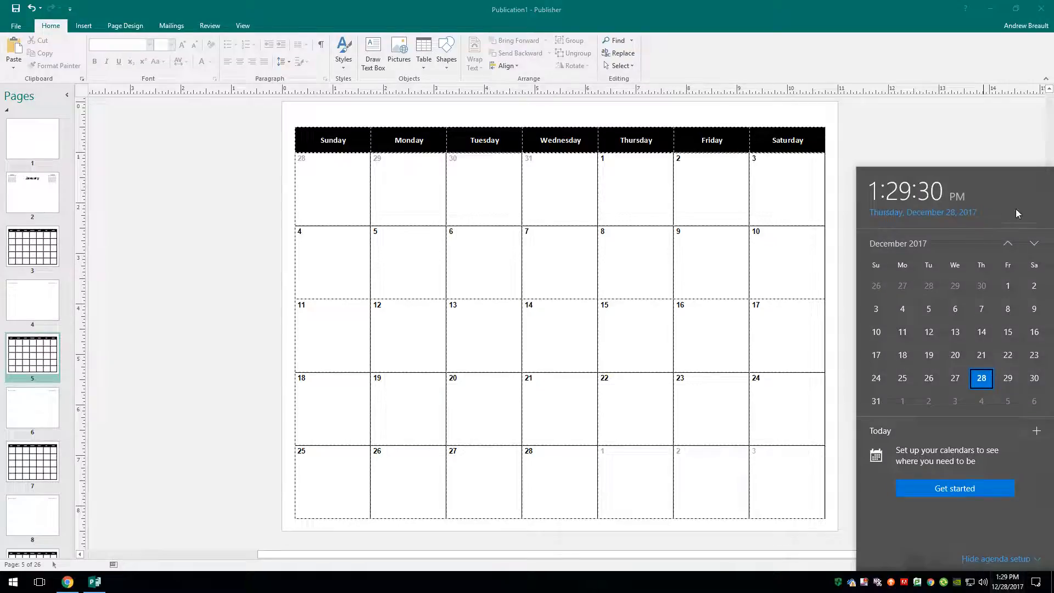
left_click(1037, 244)
left_click(1036, 244)
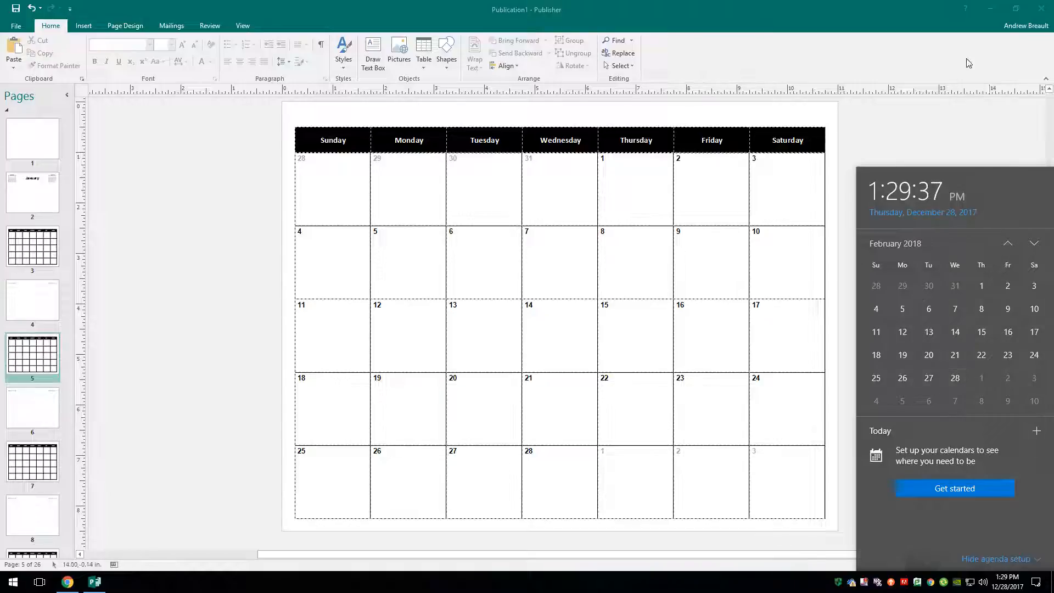
left_click(913, 128)
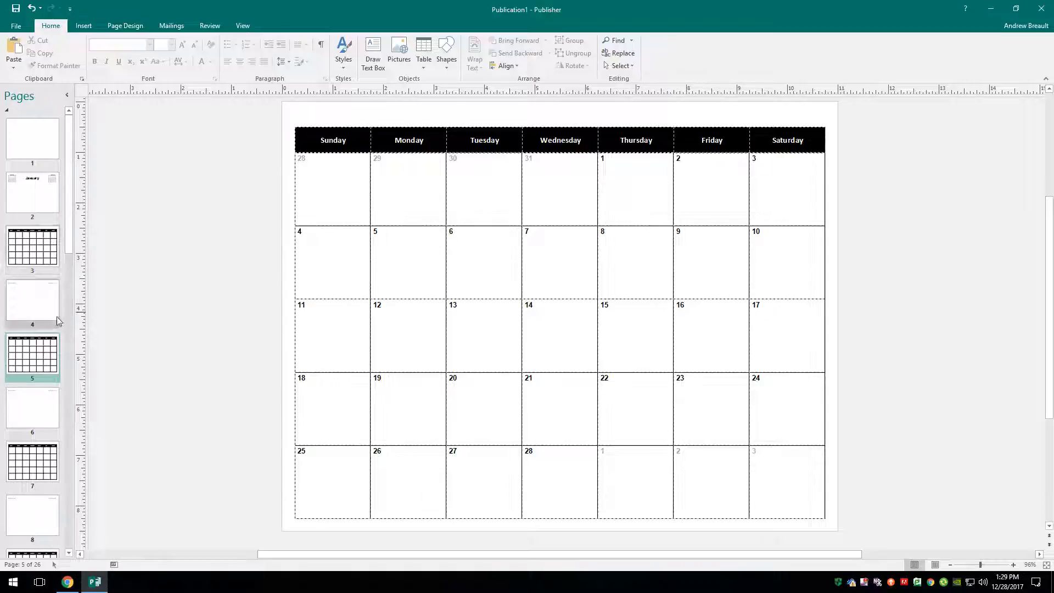
- Look over the blank Month View on page 7 and the picture pages for January and February
left_click(39, 460)
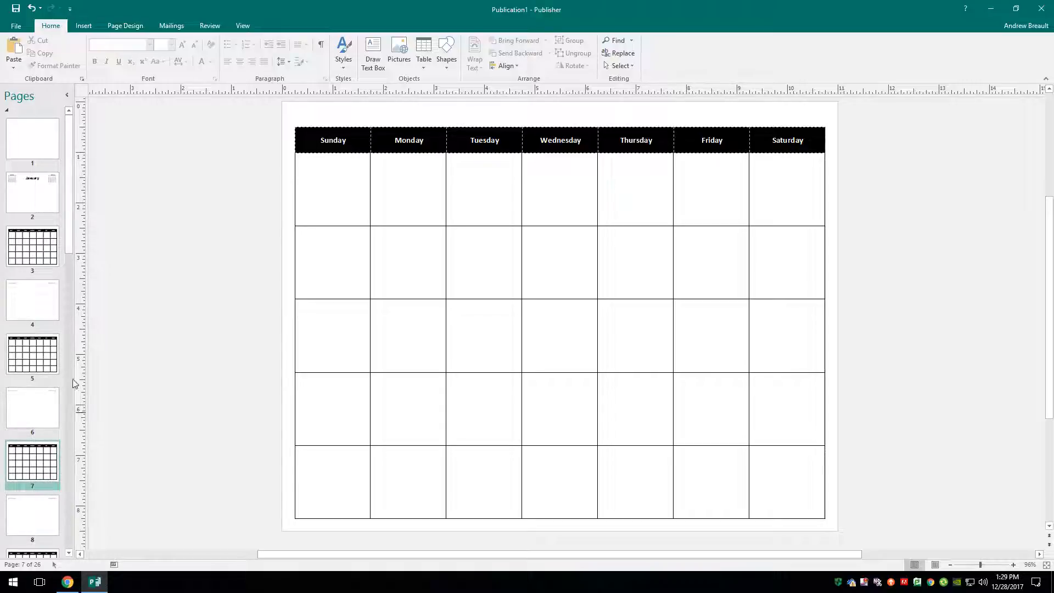
left_click(40, 300)
left_click(44, 192)
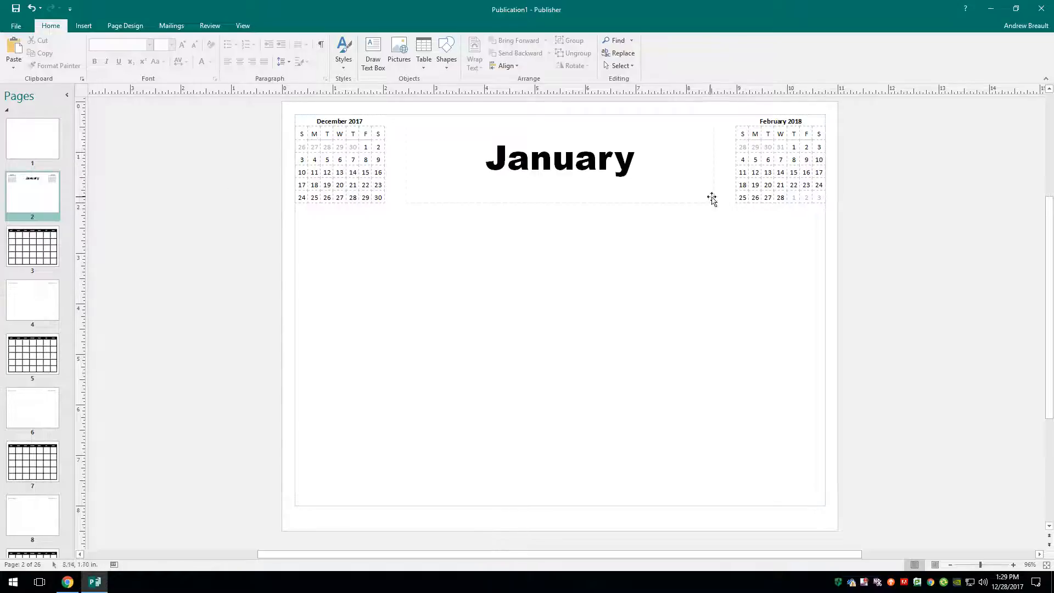
left_click(25, 289)
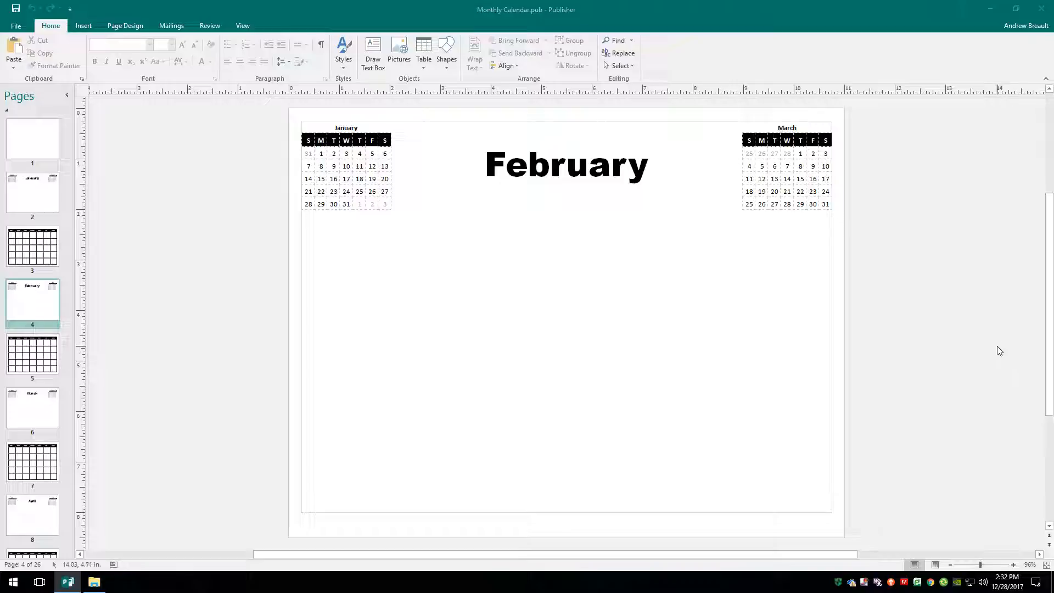
- Review the pages of Monthly Calendar.pub, examining January's Month View on page 3 and September's picture page 18 with its mini calendars
left_click(44, 256)
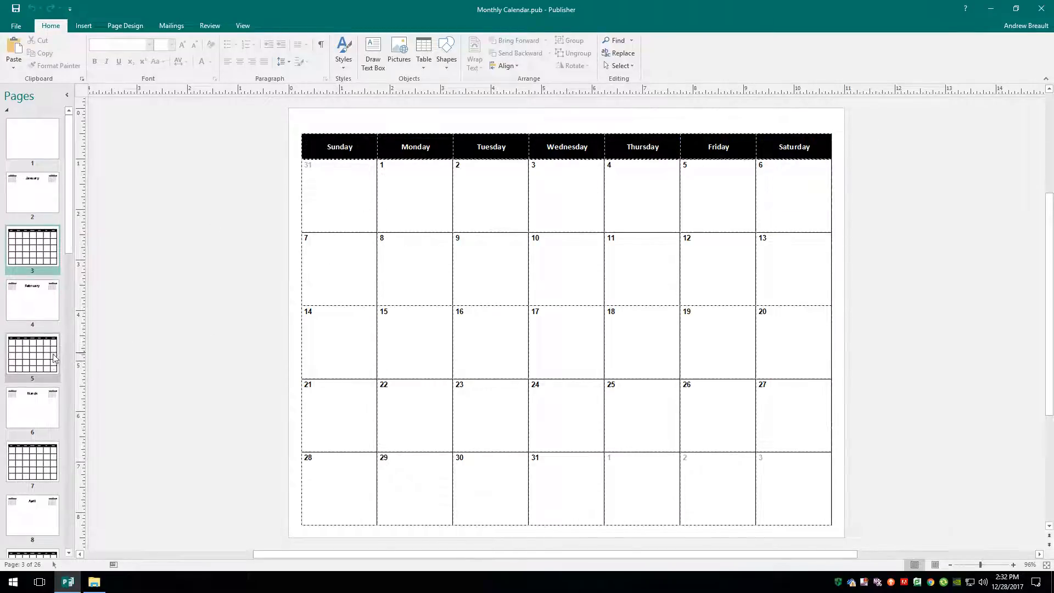
scroll(33, 392, "down", 3)
scroll(32, 393, "down", 9)
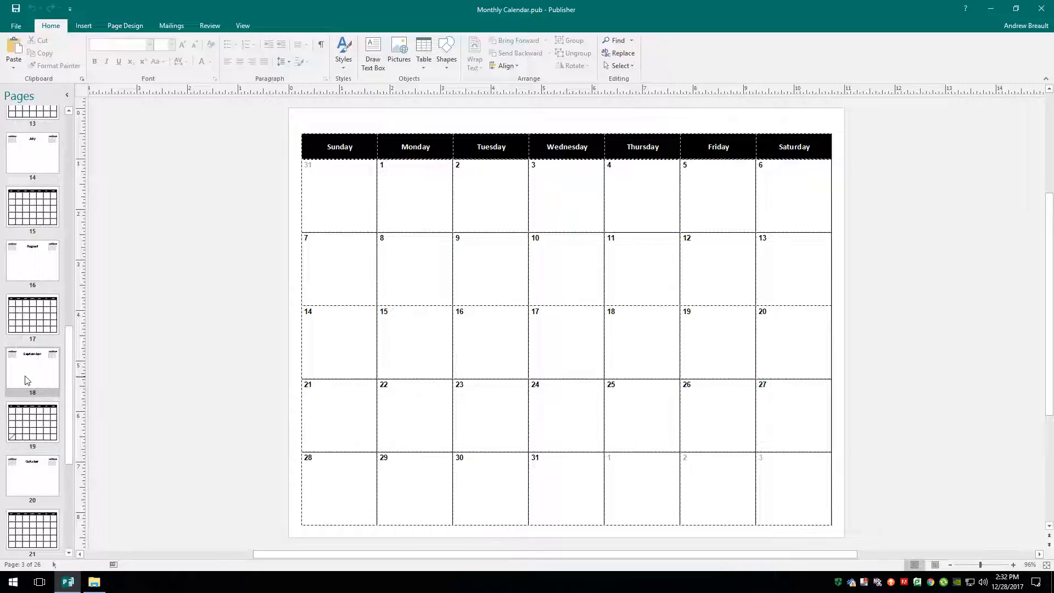
left_click(27, 378)
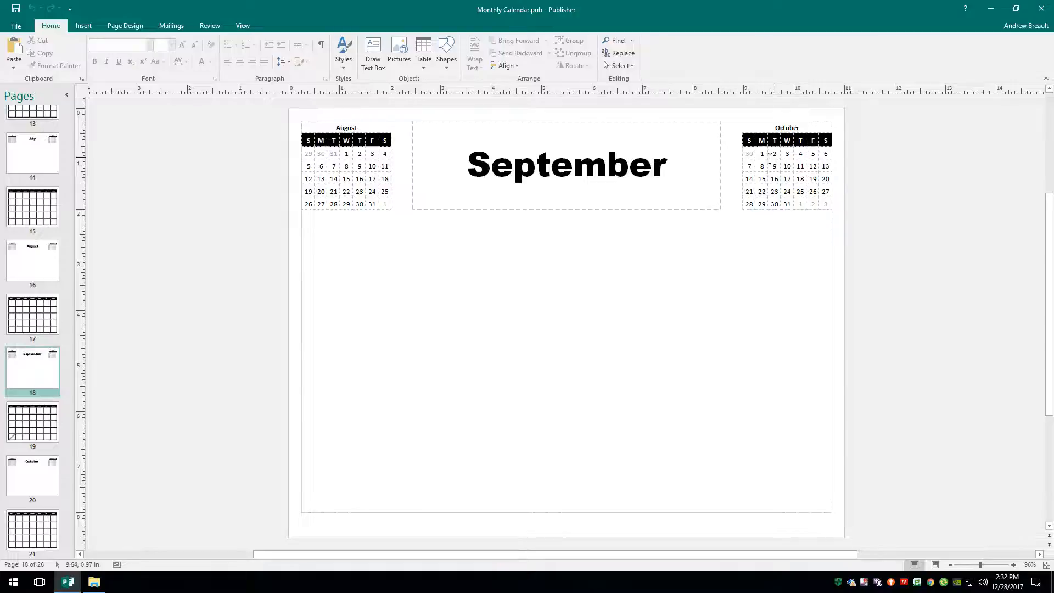
scroll(33, 247, "up", 10)
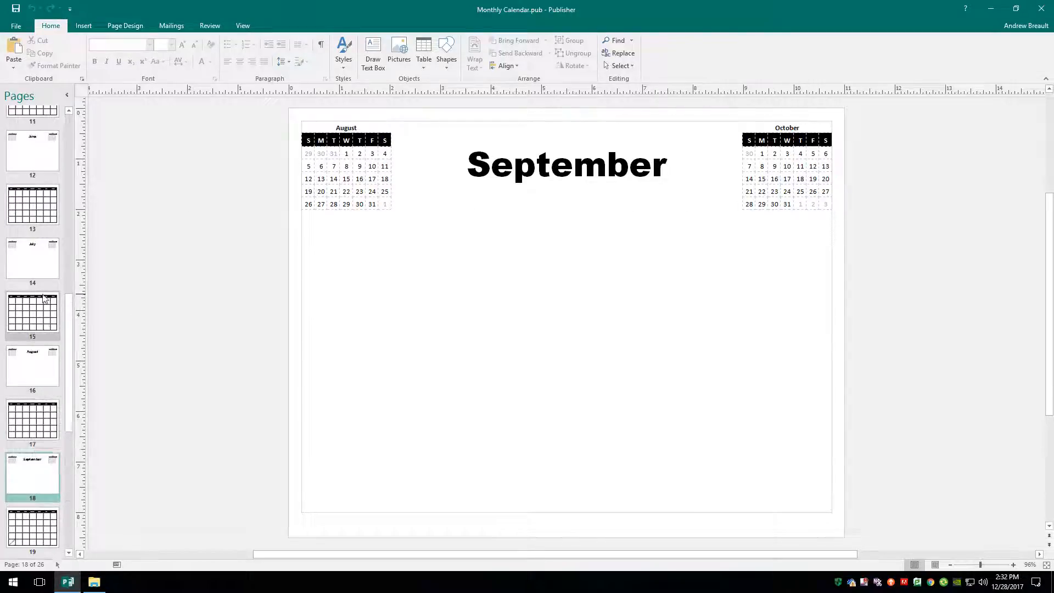
scroll(30, 203, "up", 10)
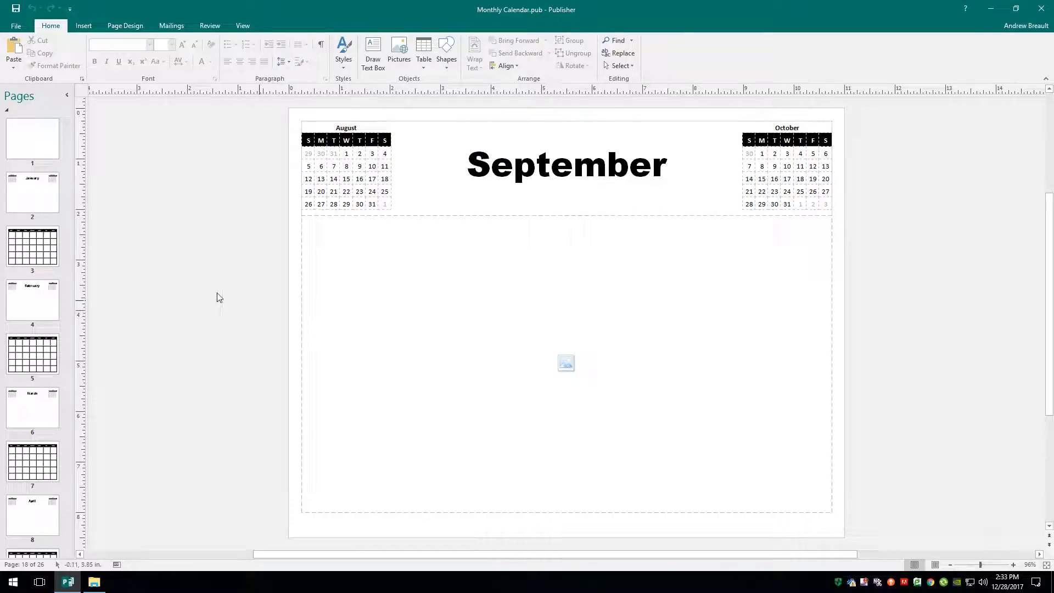
- View February's picture page 4 and the empty first page of the calendar
left_click(47, 318)
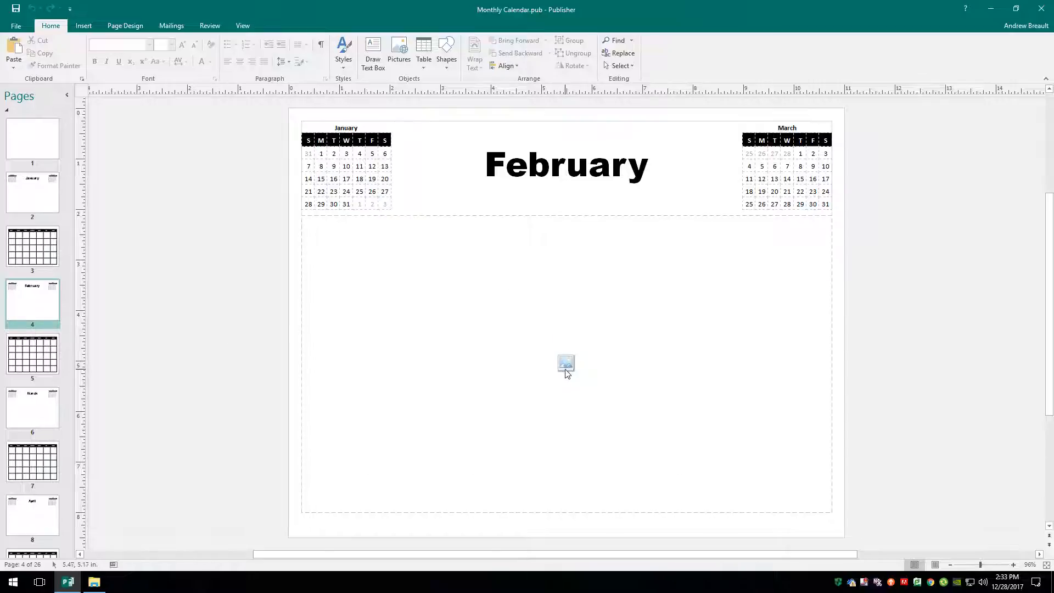
left_click(30, 142)
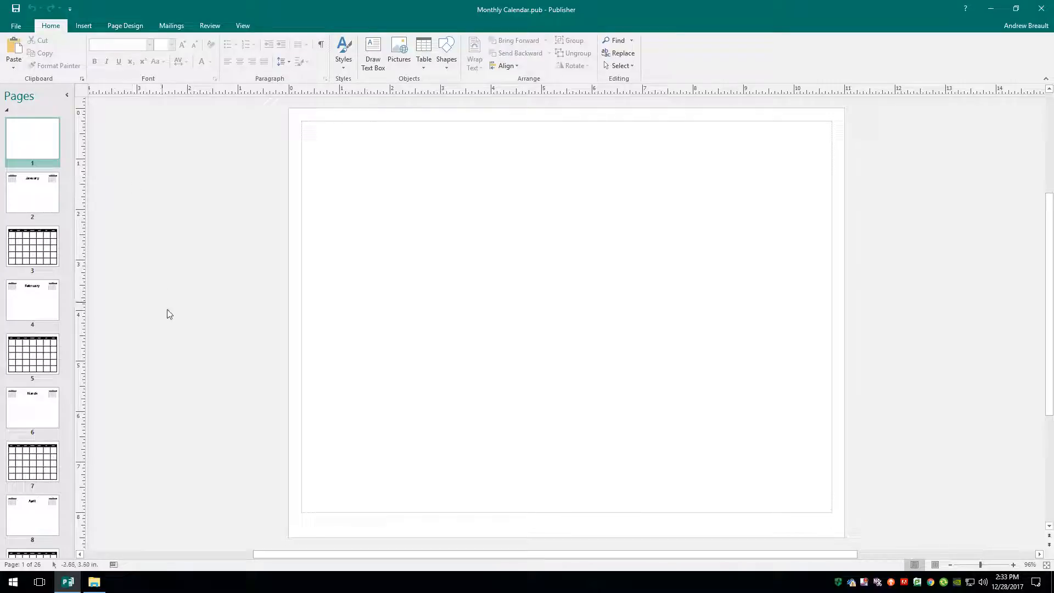
- Switch to Chrome and open the stock photo site pexels.com
left_click(13, 582)
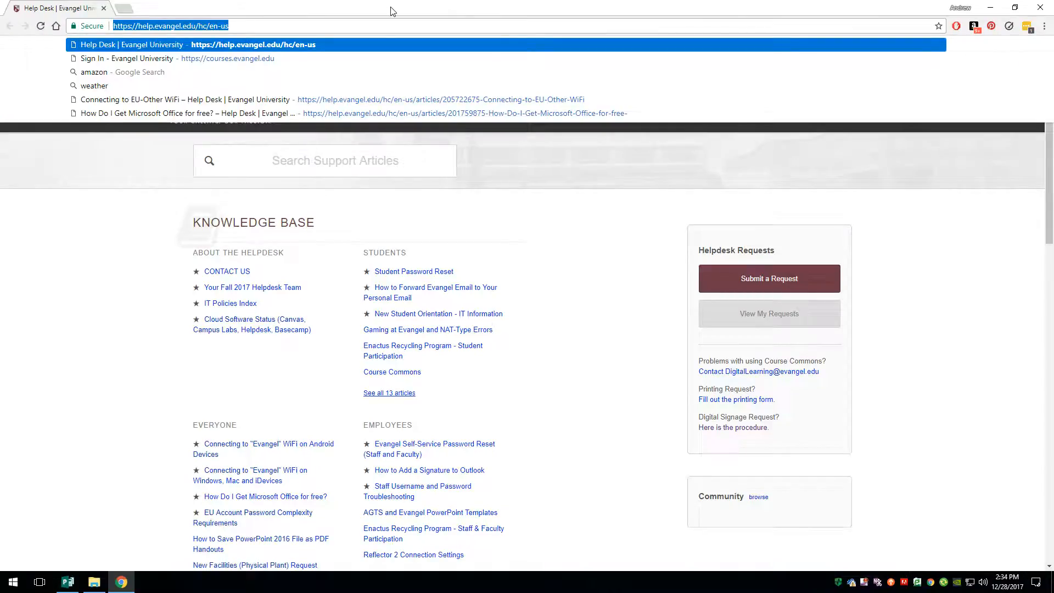
type("pe")
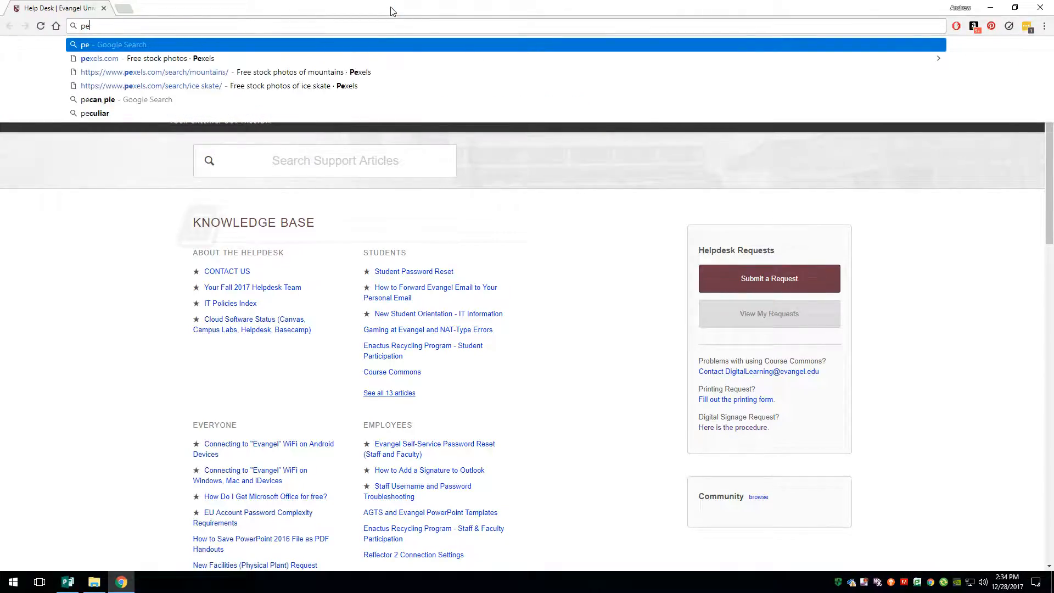
type("xels.c")
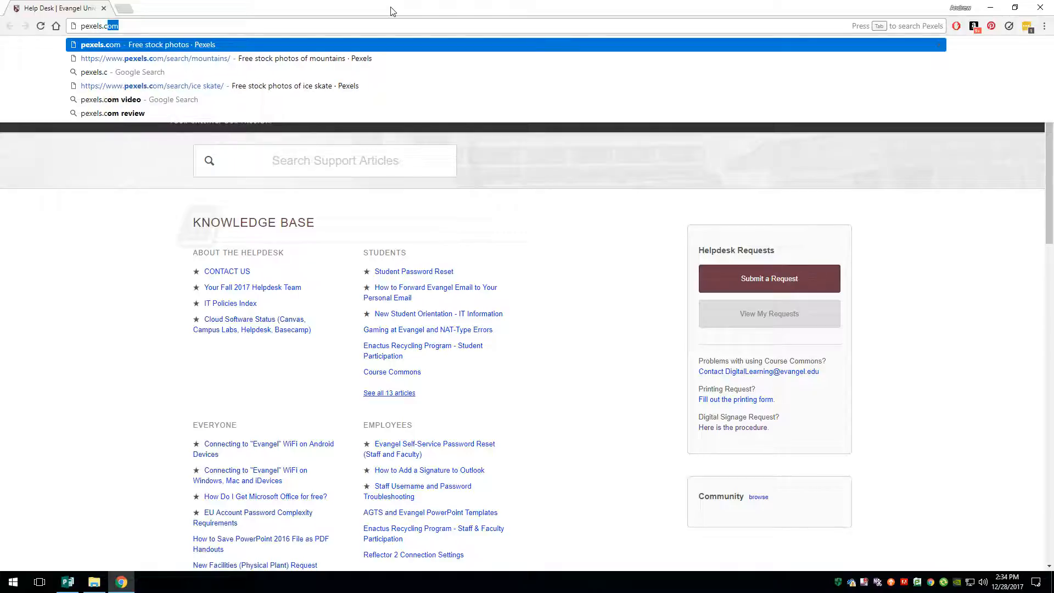
key("Return")
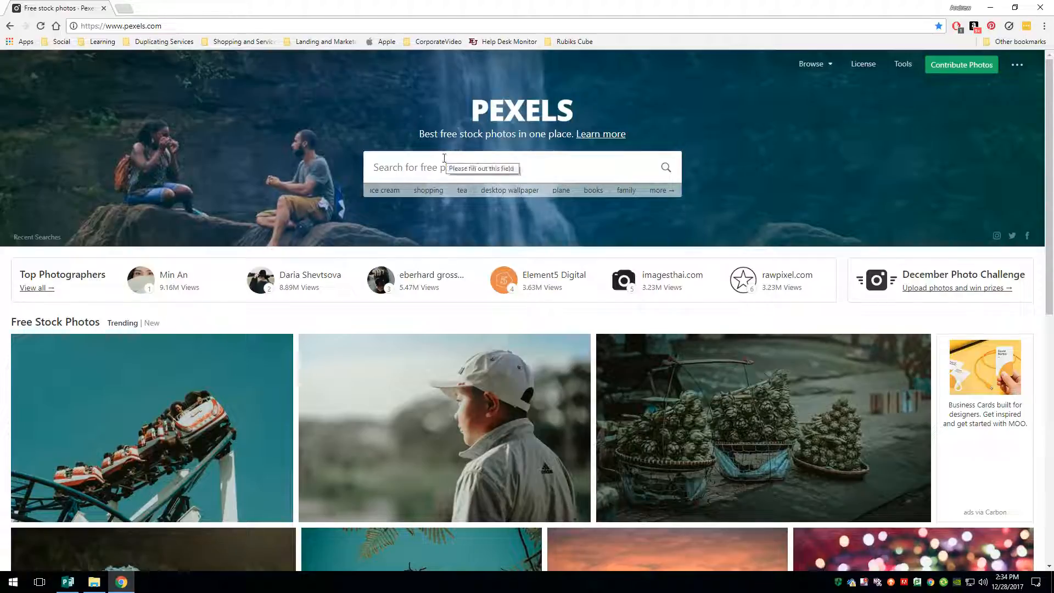
- Search Pexels for free photos of mountains
left_click(406, 161)
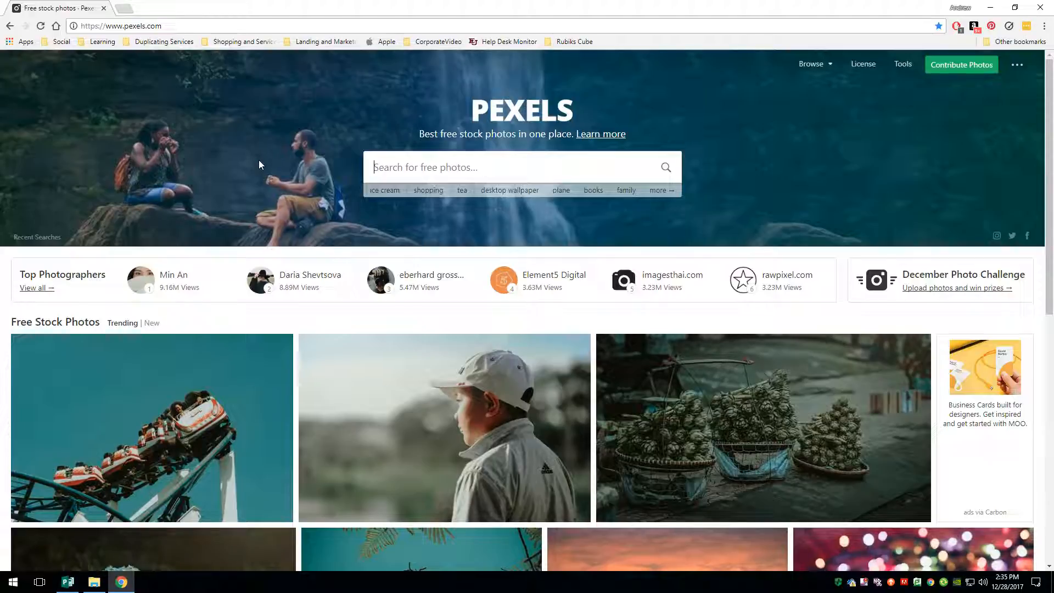
type("mountains")
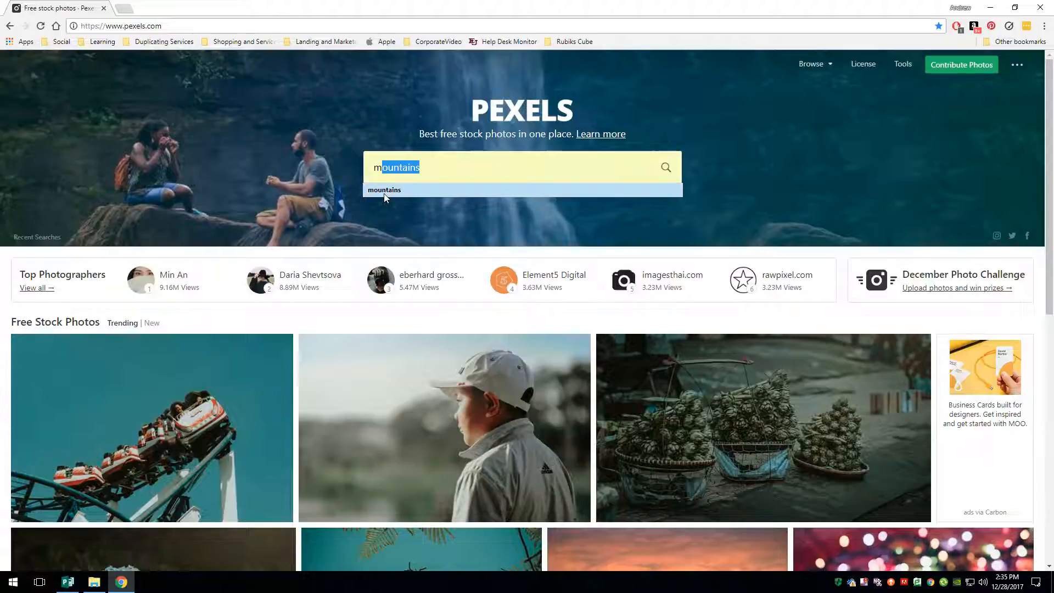
left_click(385, 190)
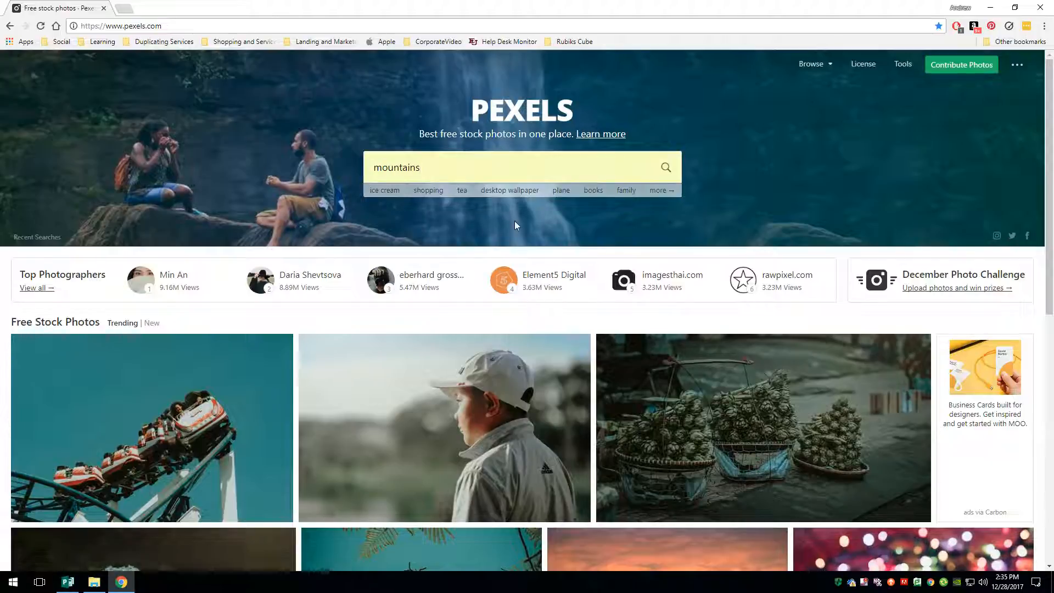
left_click(665, 169)
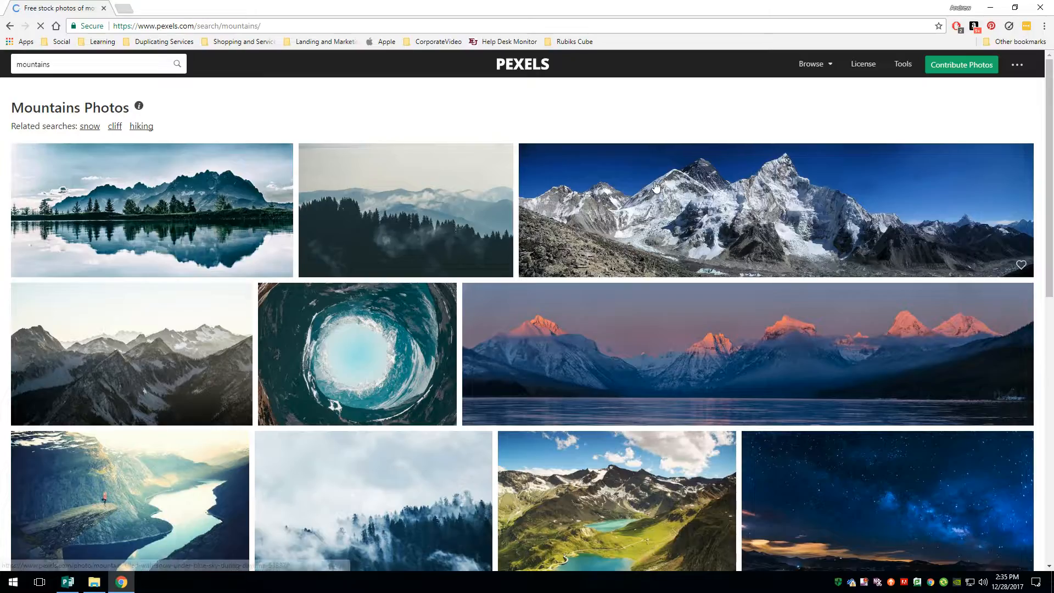
- Browse the mountain photo results for suitable calendar pictures, then close the browser to return to Publisher
scroll(561, 369, "down", 5)
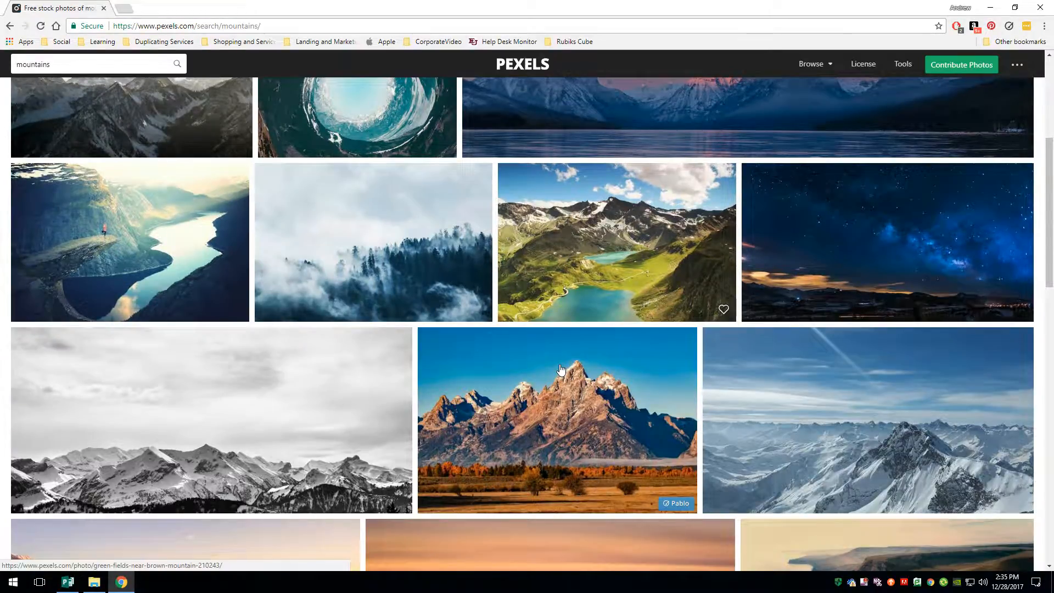
scroll(561, 369, "down", 10)
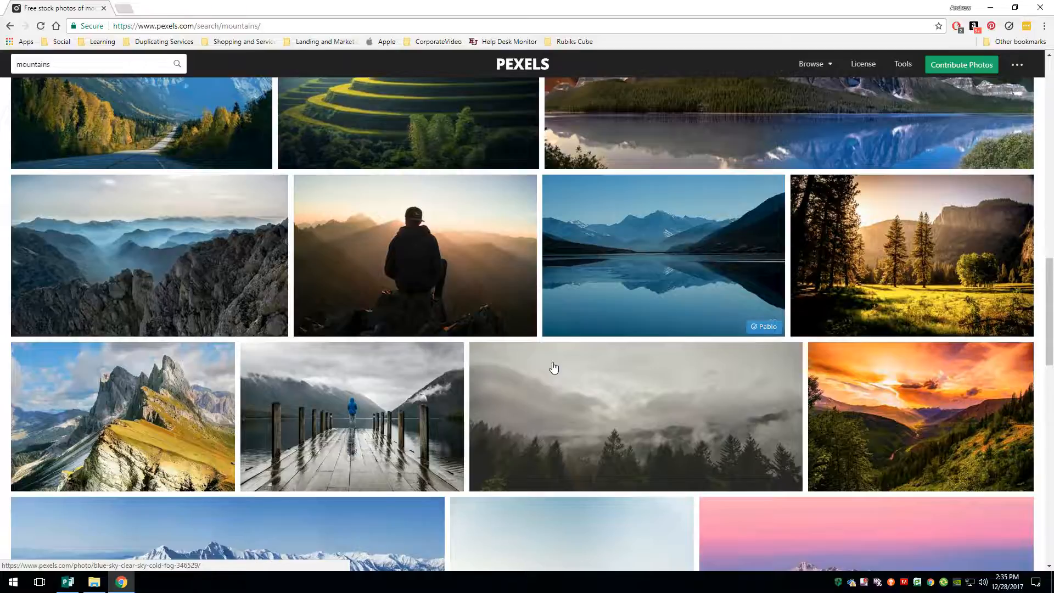
scroll(553, 367, "down", 5)
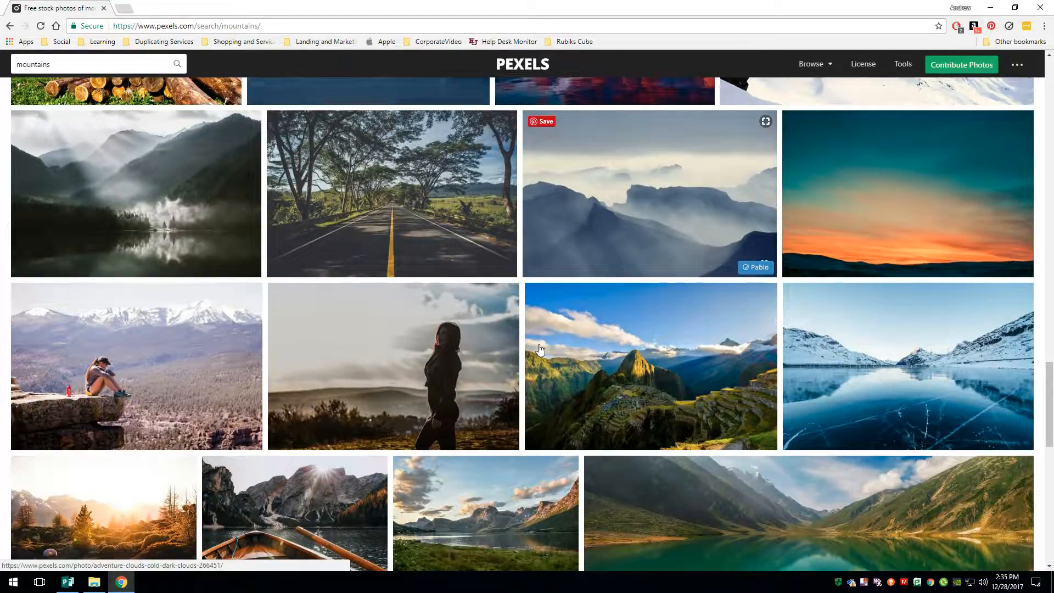
scroll(540, 349, "down", 5)
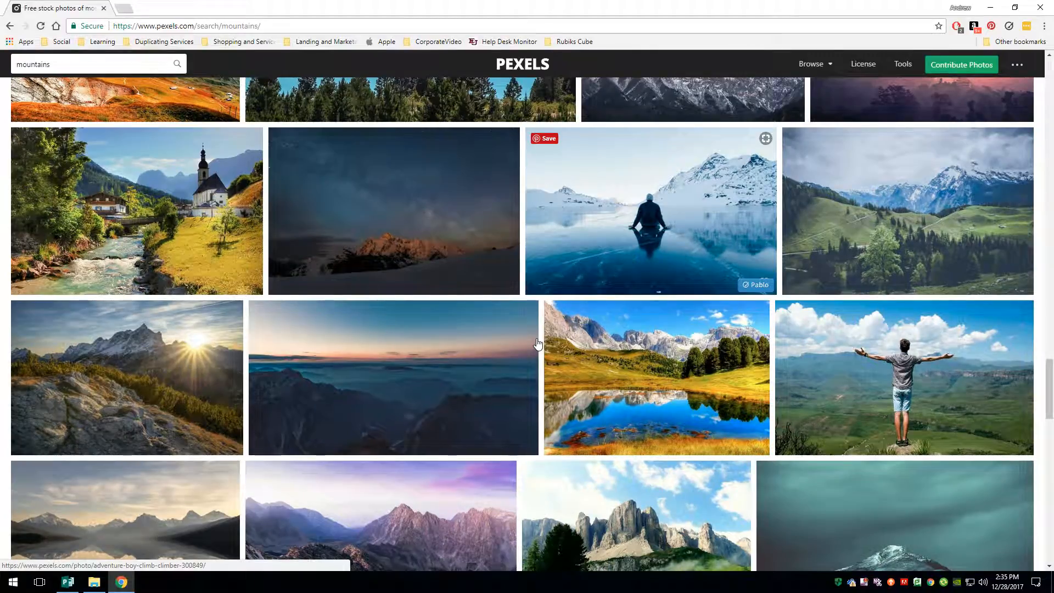
scroll(538, 342, "down", 5)
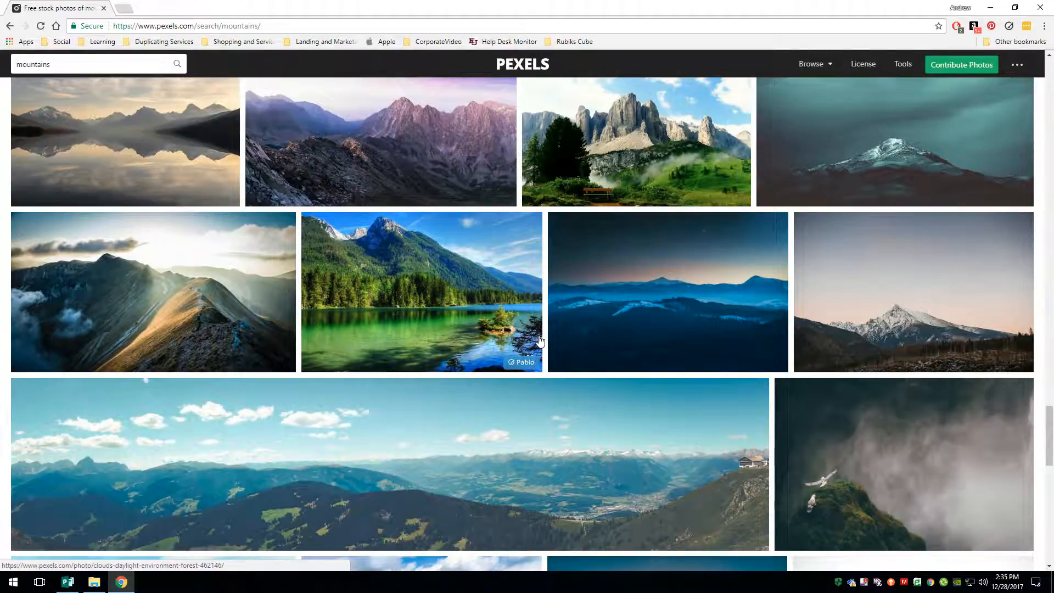
scroll(540, 341, "down", 2)
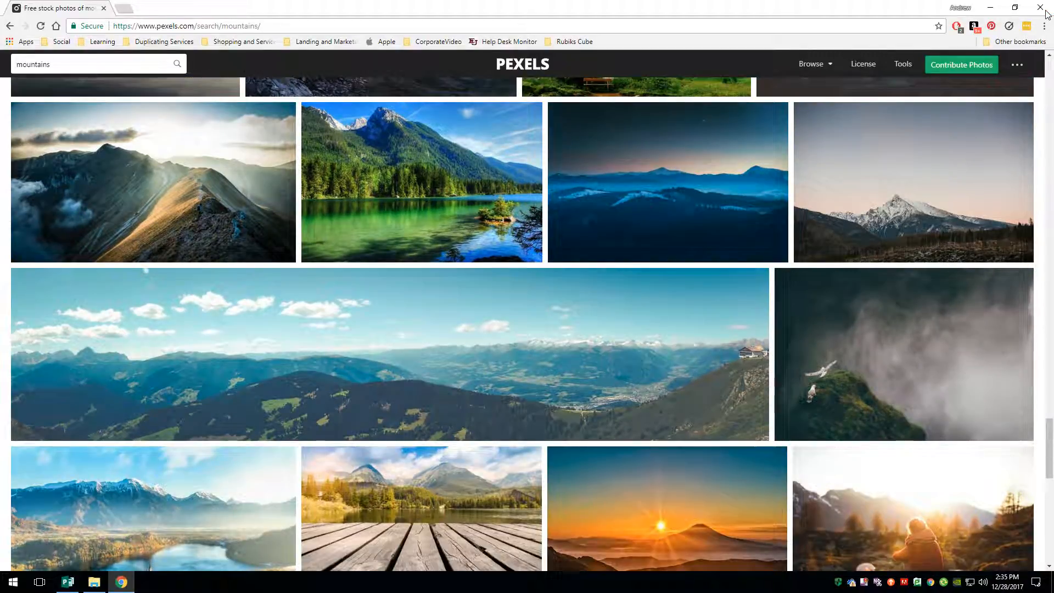
left_click(1046, 11)
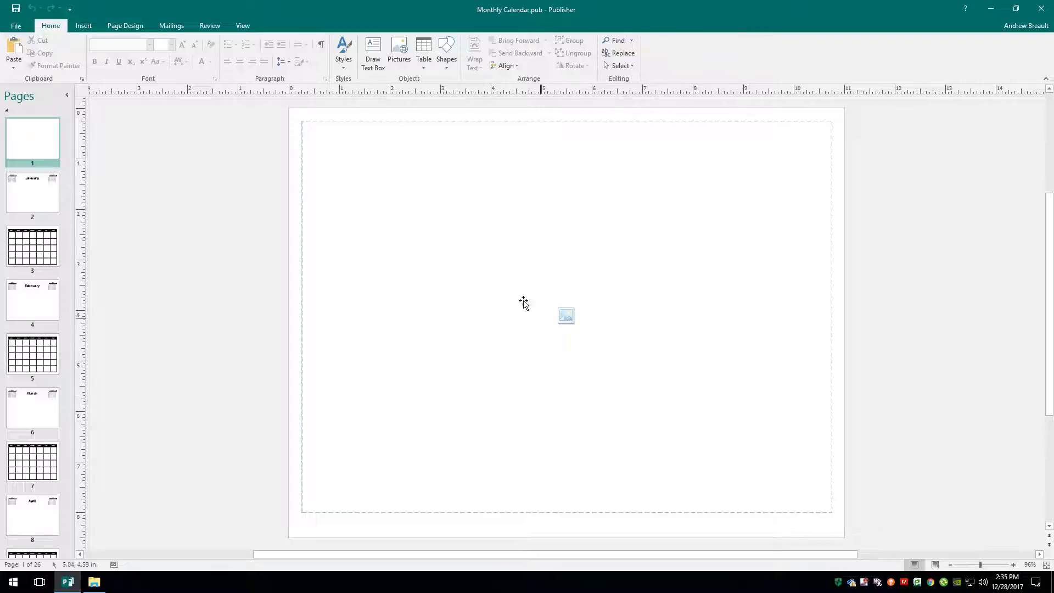
- Insert 00.jpeg from the WuFoo folder into the full-page picture placeholder on page 1
left_click(83, 27)
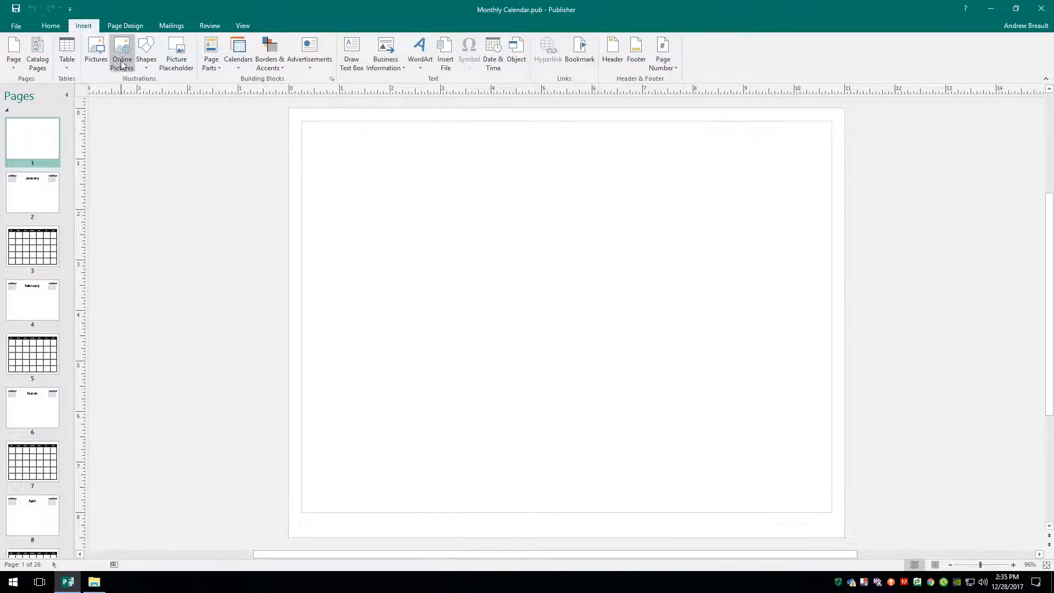
left_click(180, 65)
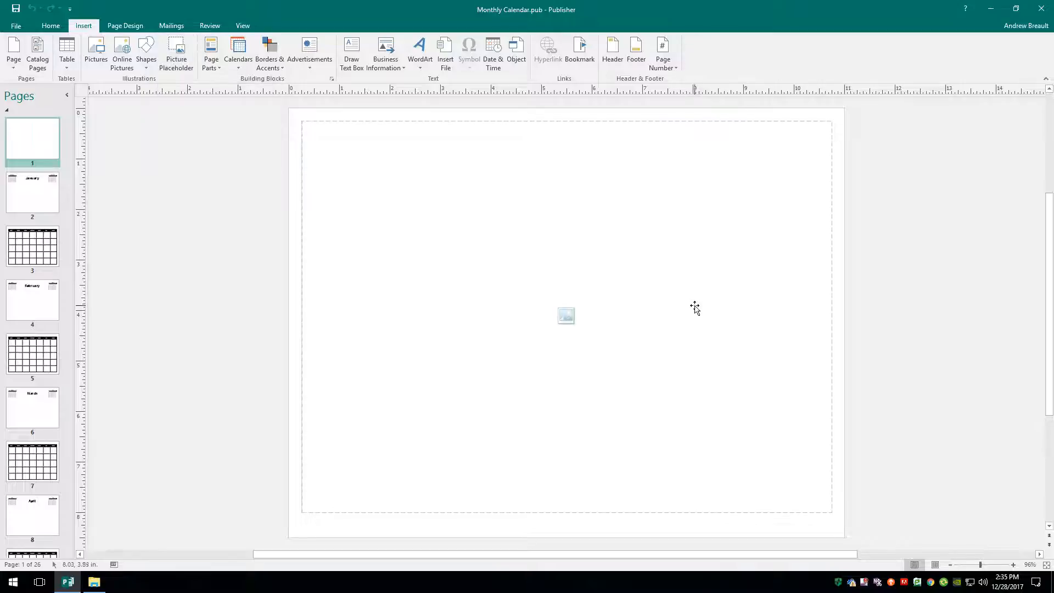
left_click(571, 316)
left_click(438, 232)
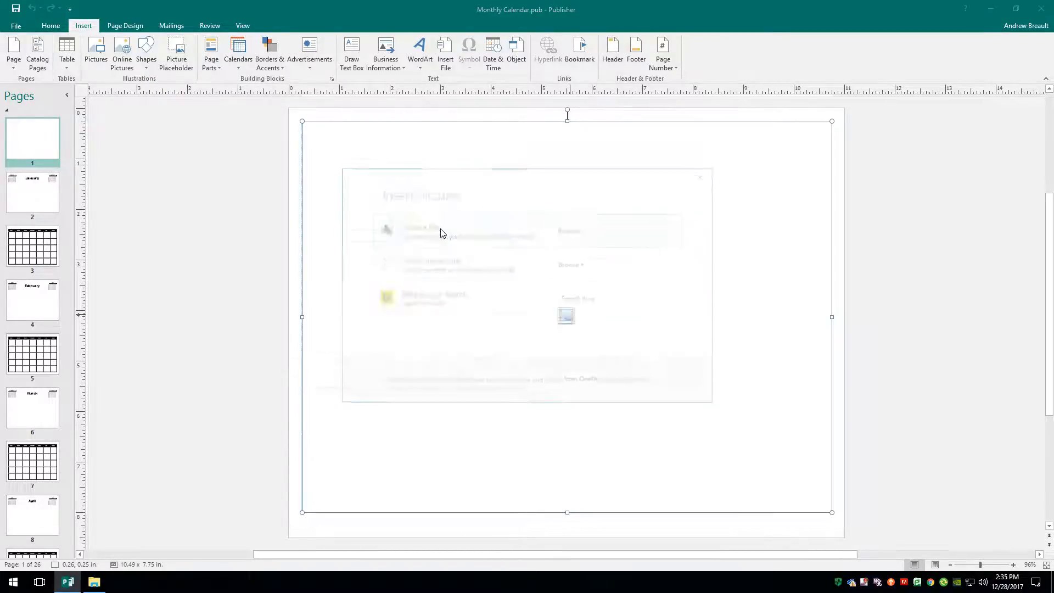
left_click(367, 248)
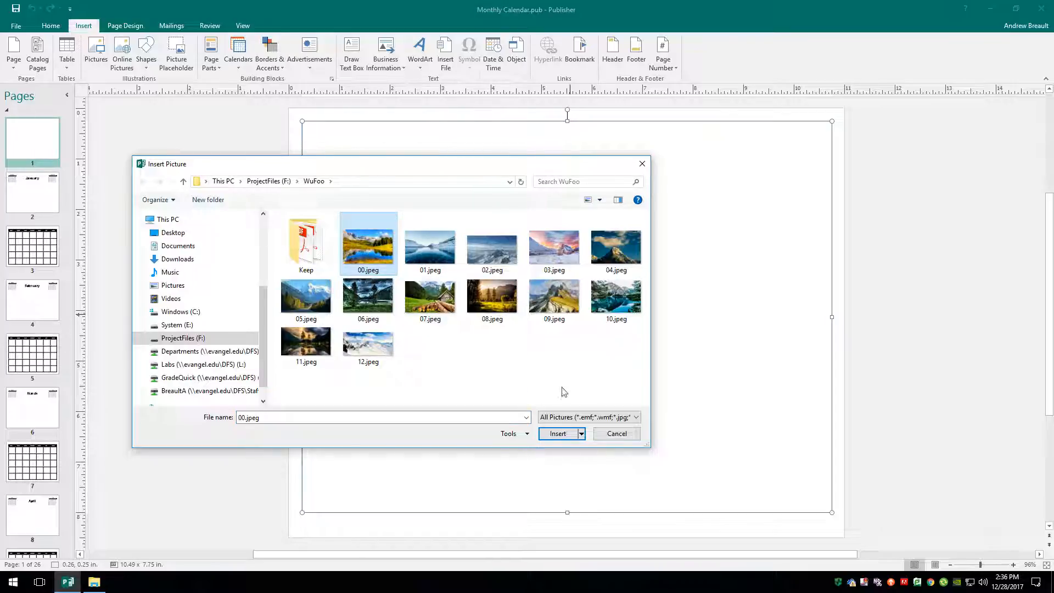
left_click(559, 434)
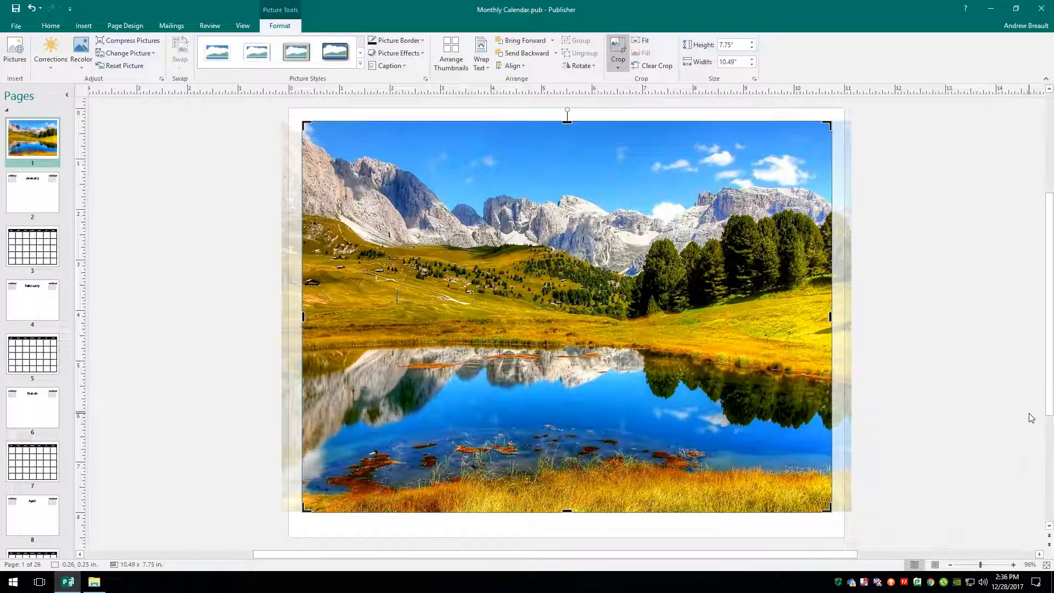
left_click(1028, 419)
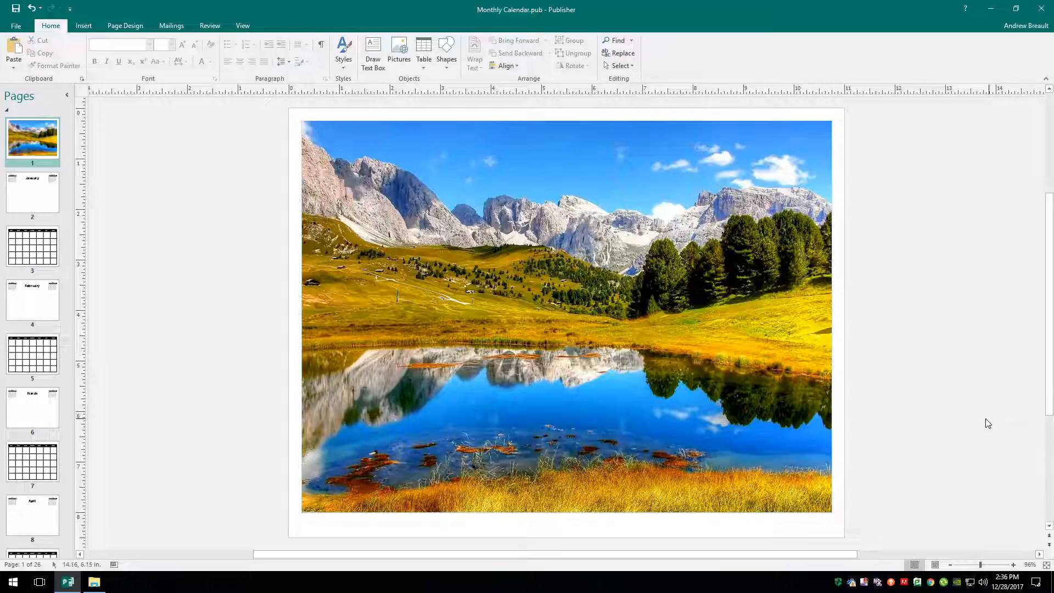
- Insert 01.jpeg from the WuFoo folder into the picture placeholder on January's page 2
left_click(38, 204)
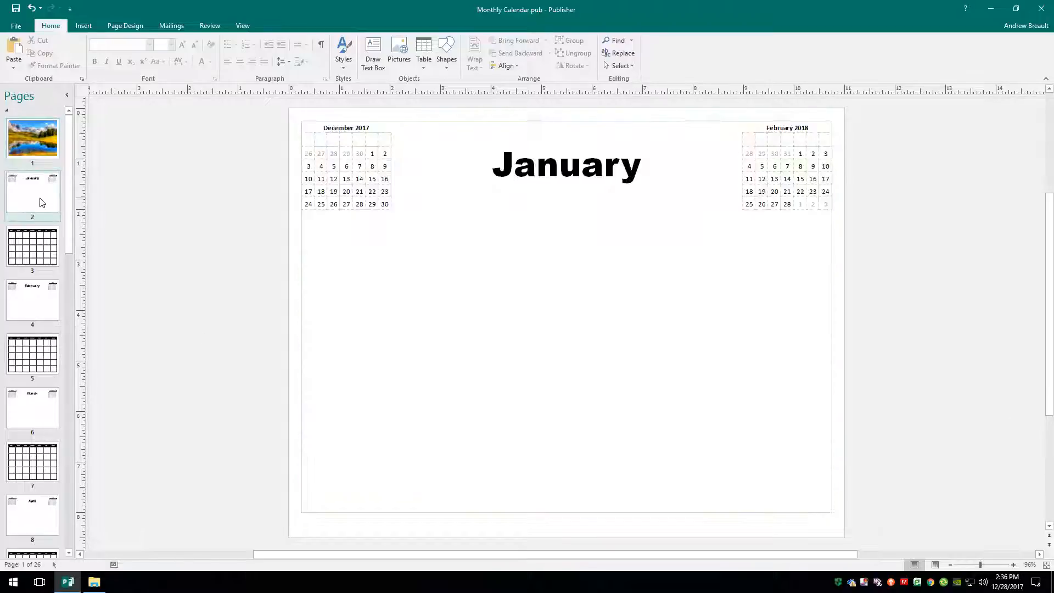
left_click(566, 364)
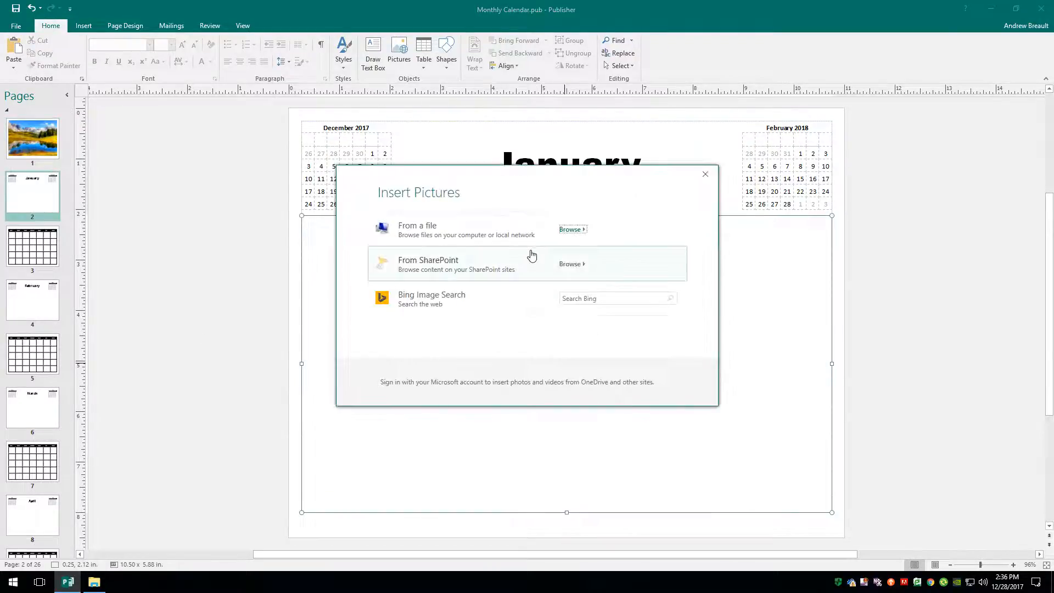
left_click(513, 243)
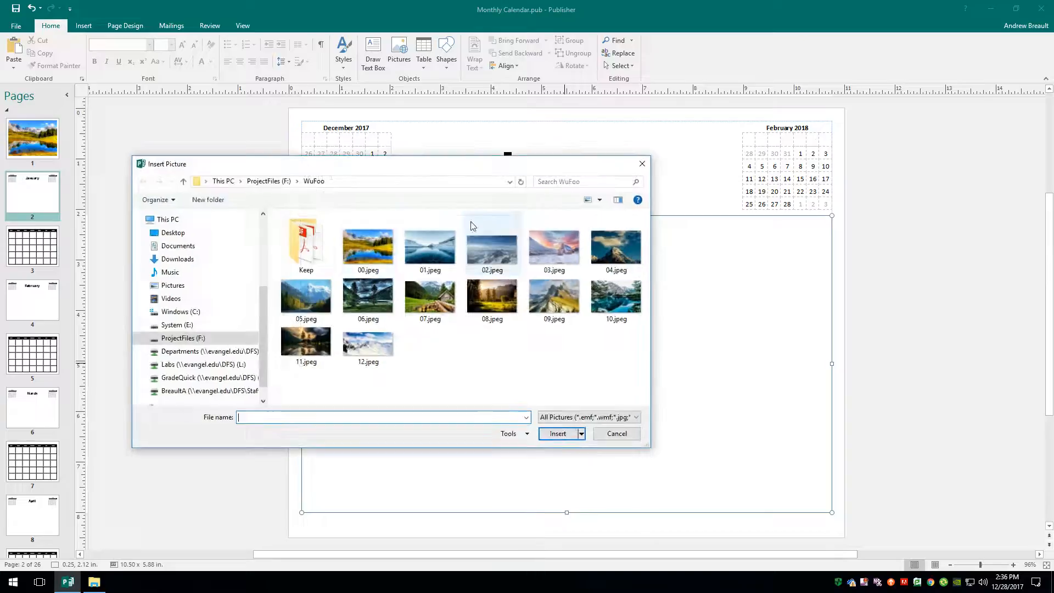
left_click(428, 245)
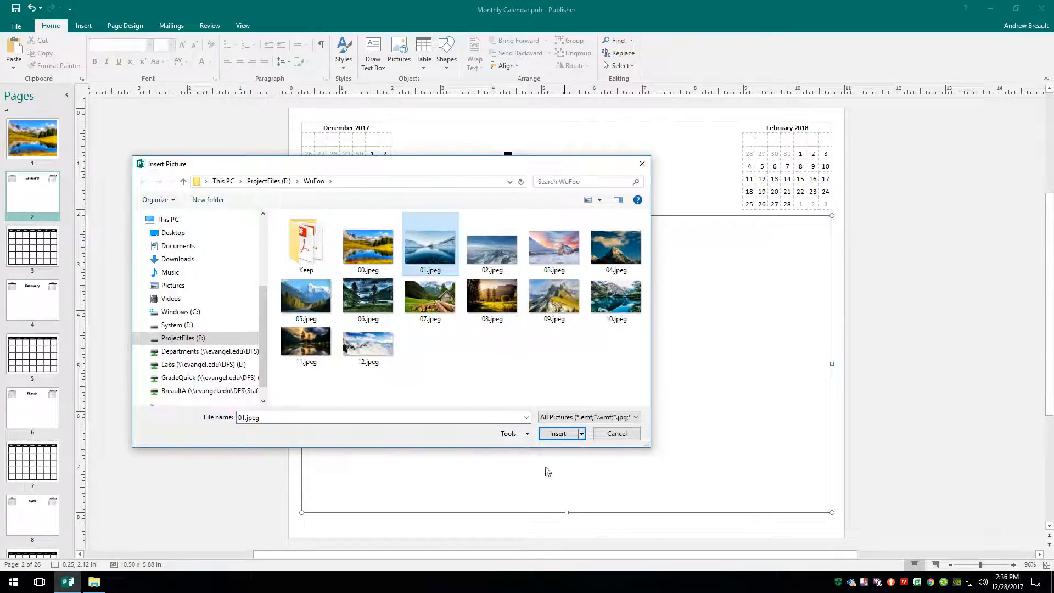
double_click(439, 256)
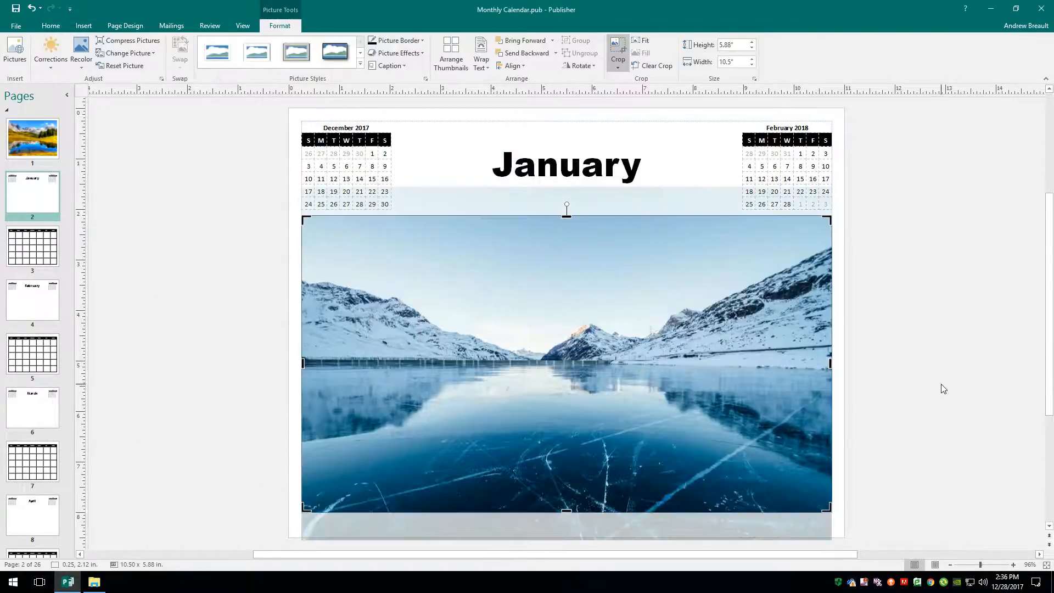
left_click(952, 395)
- Insert 02.jpeg from the WuFoo folder into the picture placeholder on February's page 4
left_click(35, 306)
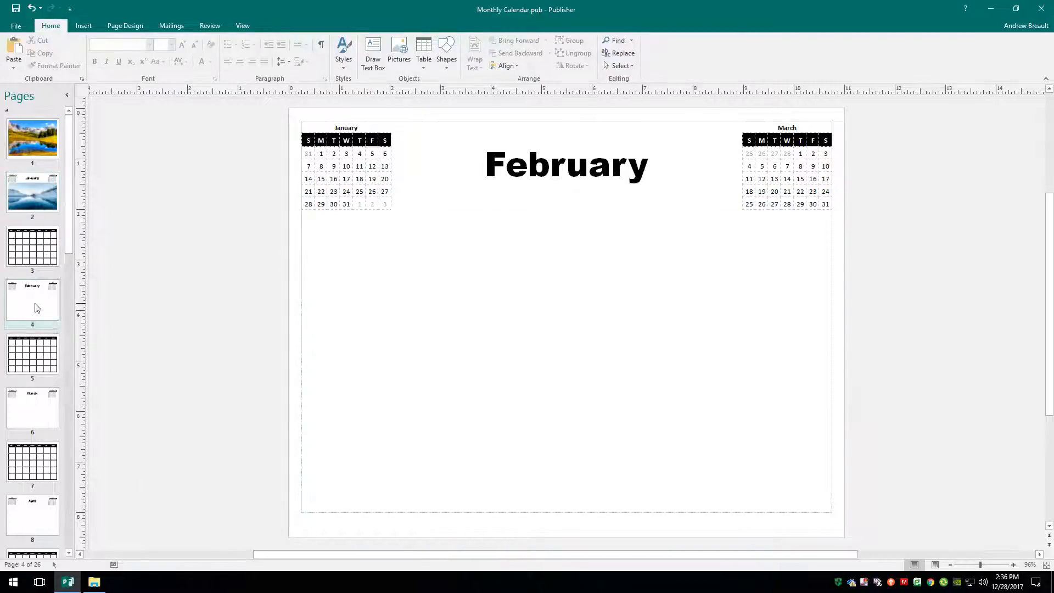
left_click(566, 363)
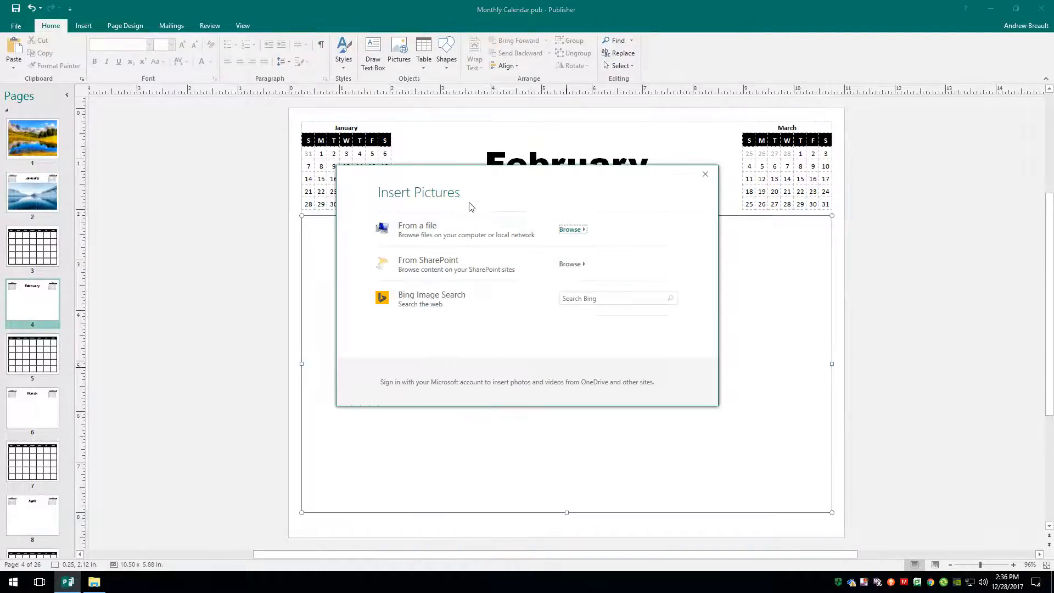
left_click(437, 230)
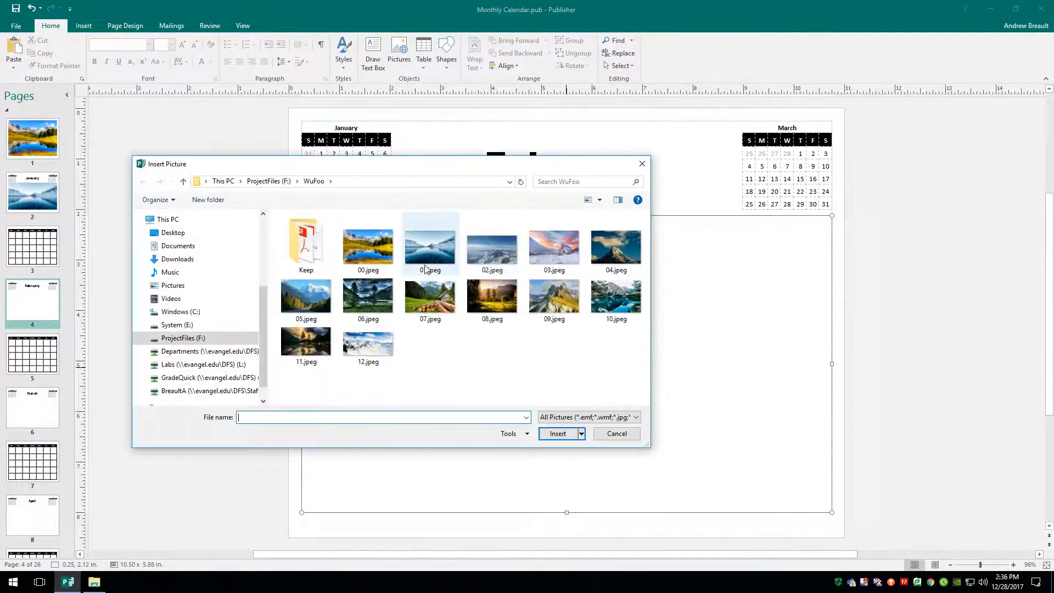
left_click(494, 258)
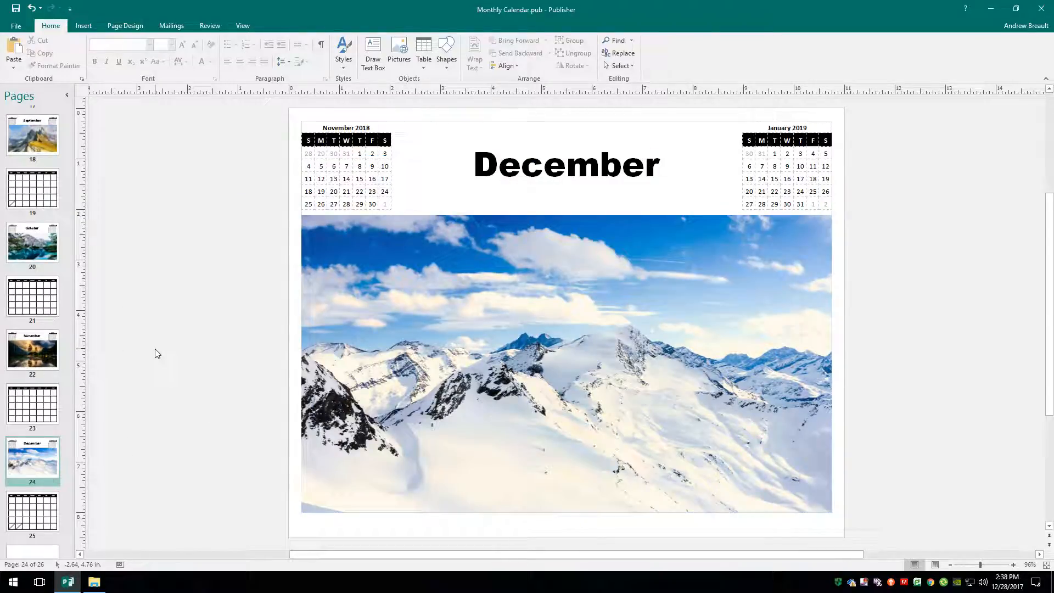
- Review the picture pages for November, October and September, going back towards the earlier months
left_click(35, 337)
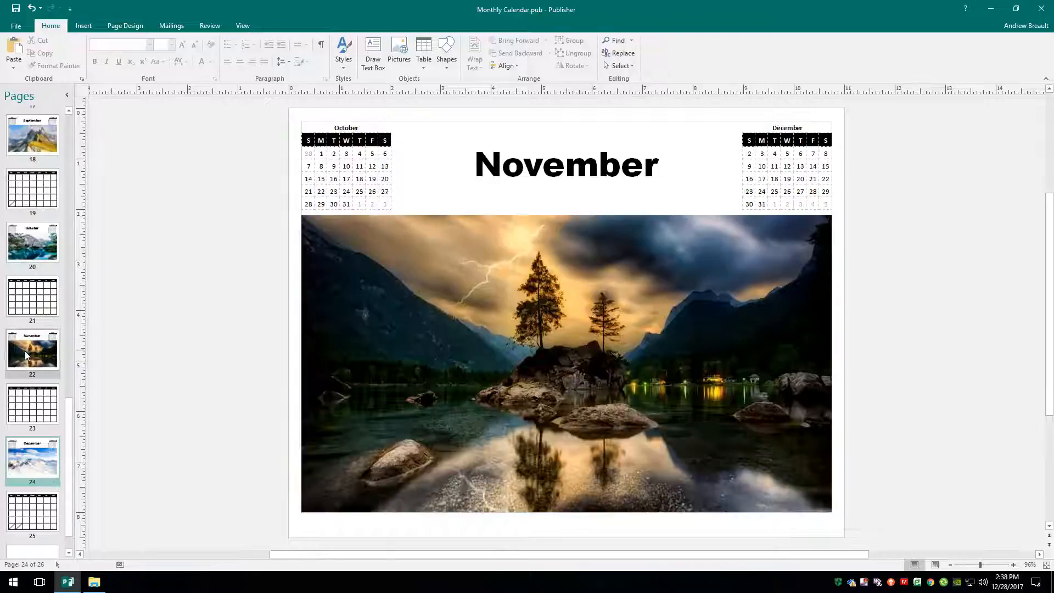
left_click(34, 236)
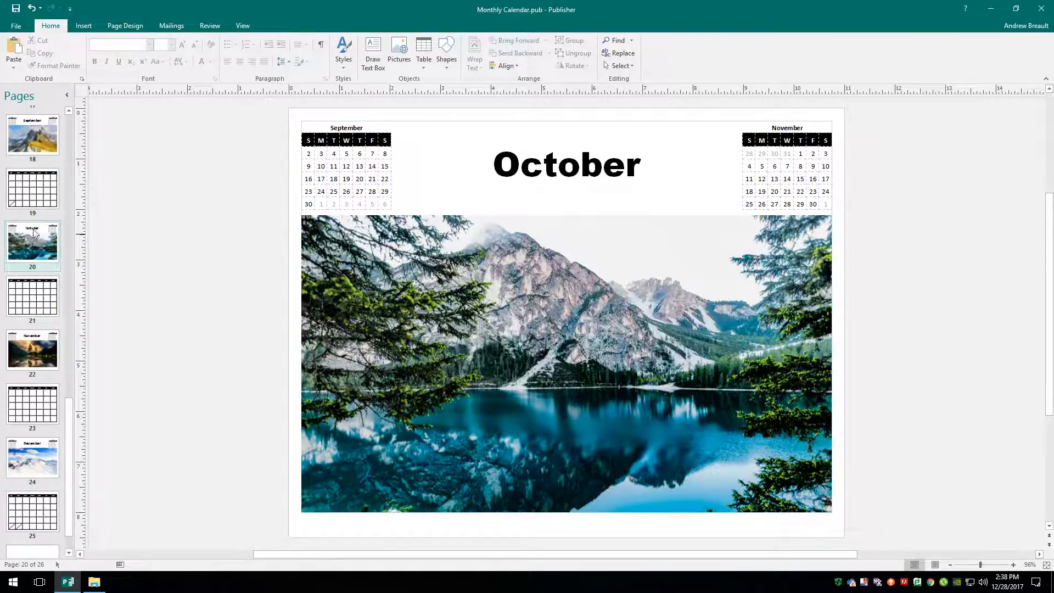
left_click(35, 147)
scroll(39, 165, "up", 9)
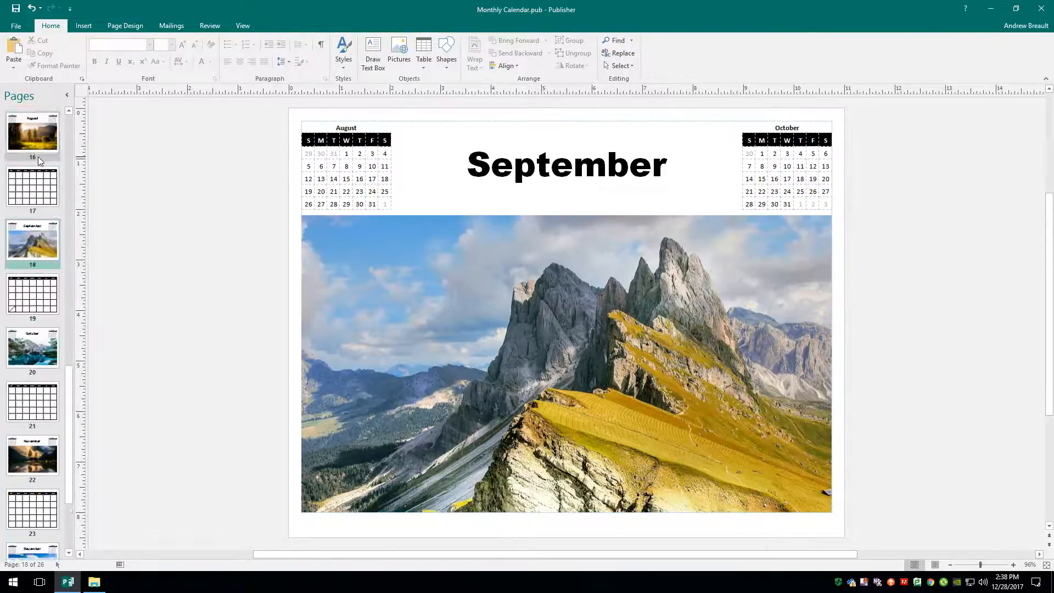
- Return to the cover on page 1 and open YearCalendar.pub from the WuFoo folder, closing the folder window when done
scroll(35, 180, "up", 8)
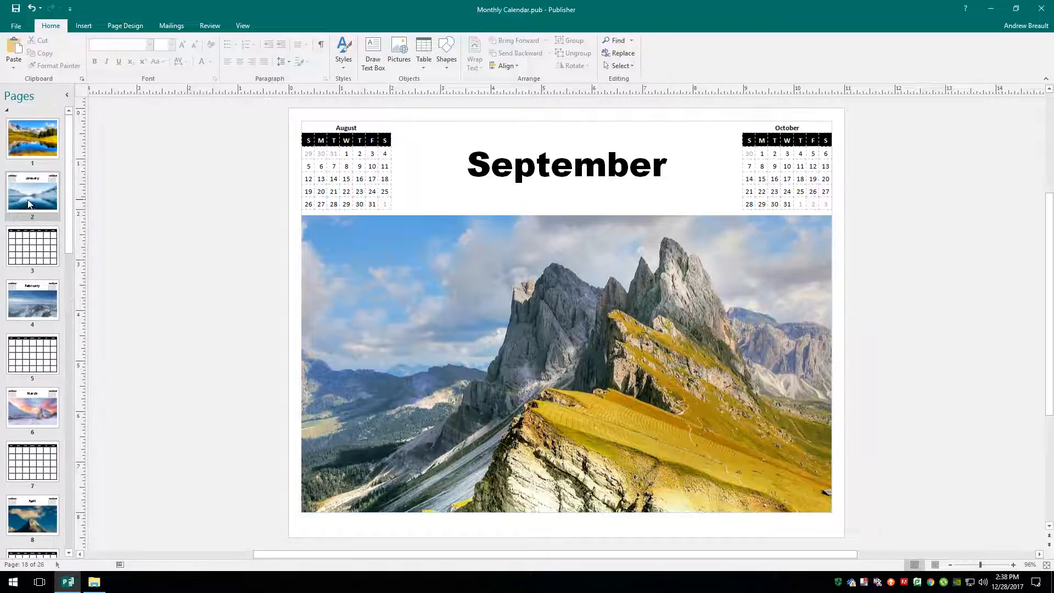
left_click(35, 137)
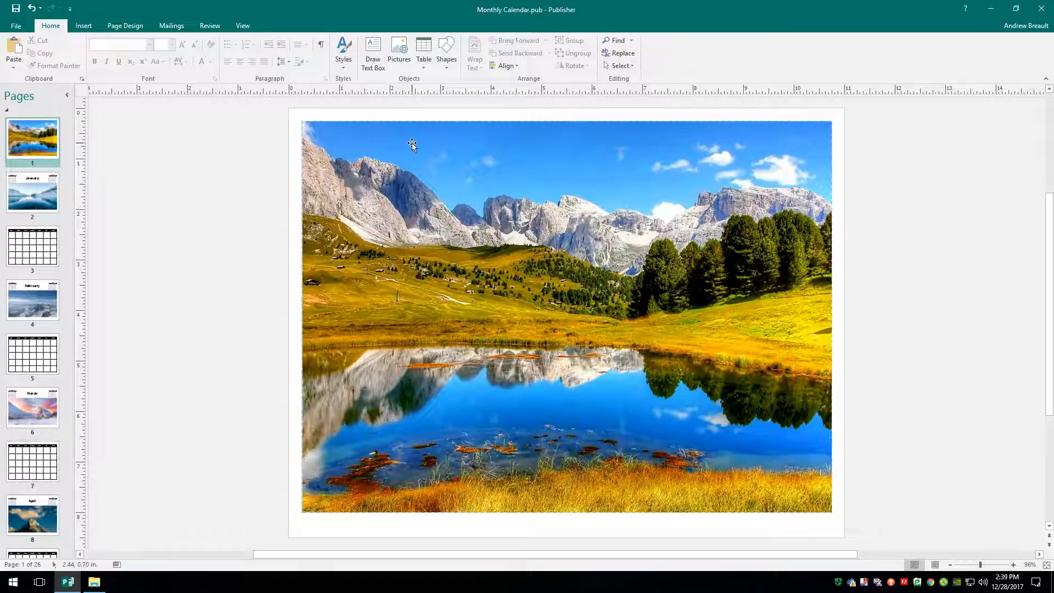
left_click(94, 582)
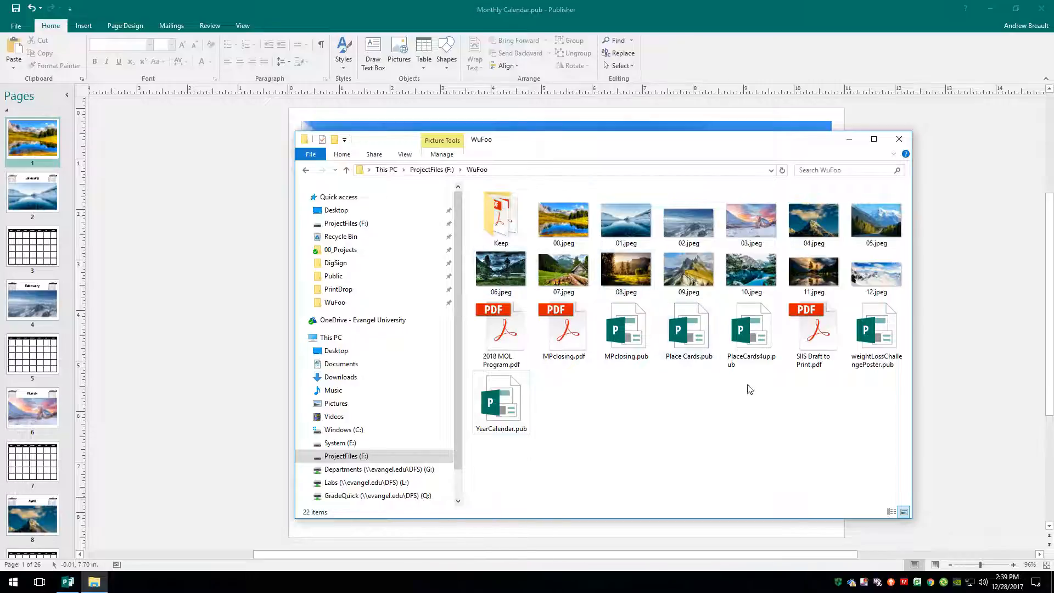
double_click(501, 408)
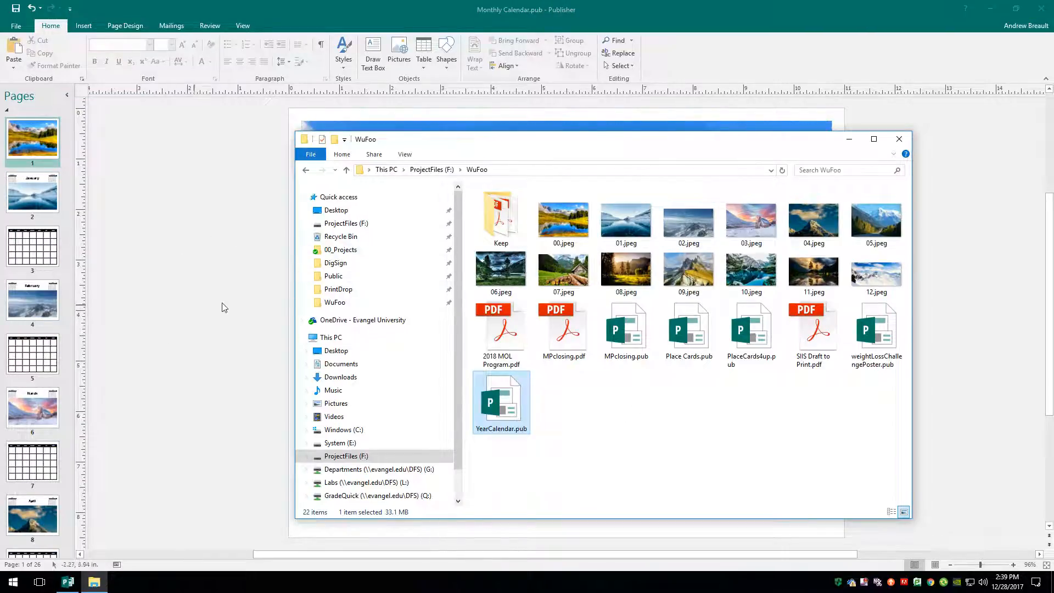
left_click(899, 139)
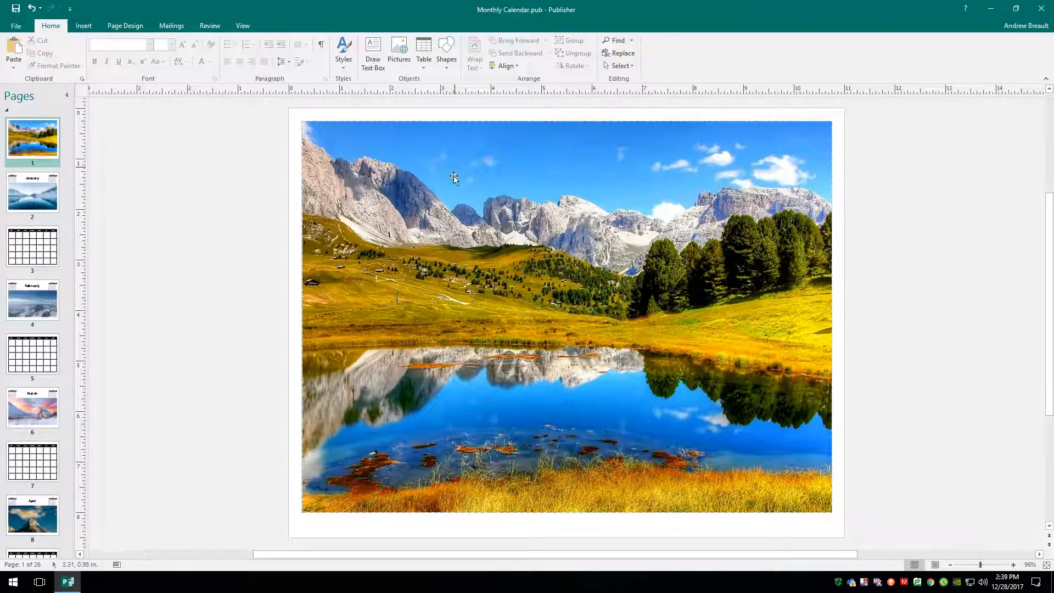
- View January's picture page and go back to the cover page
left_click(43, 197)
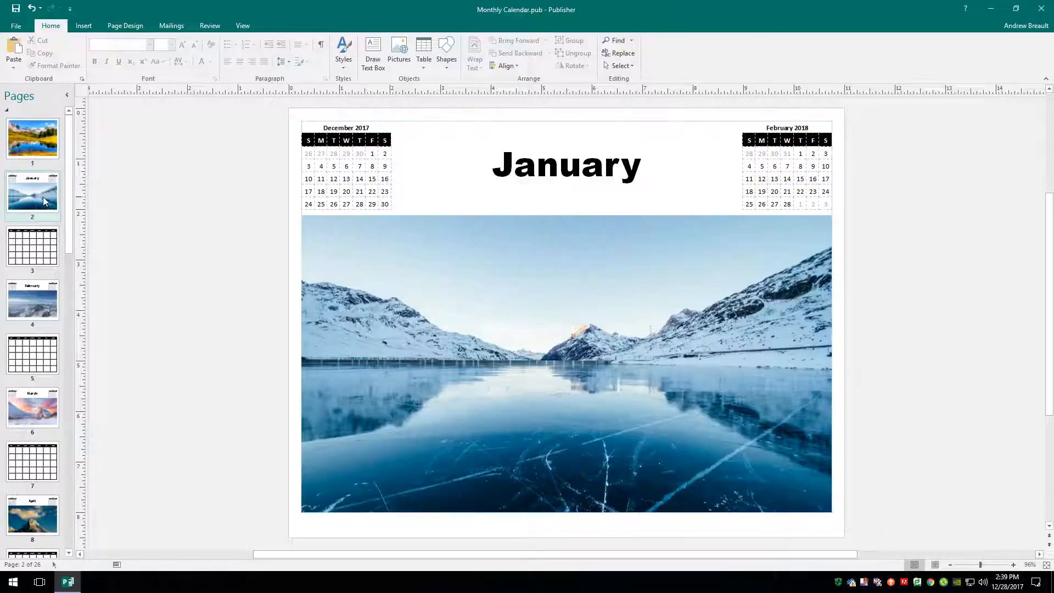
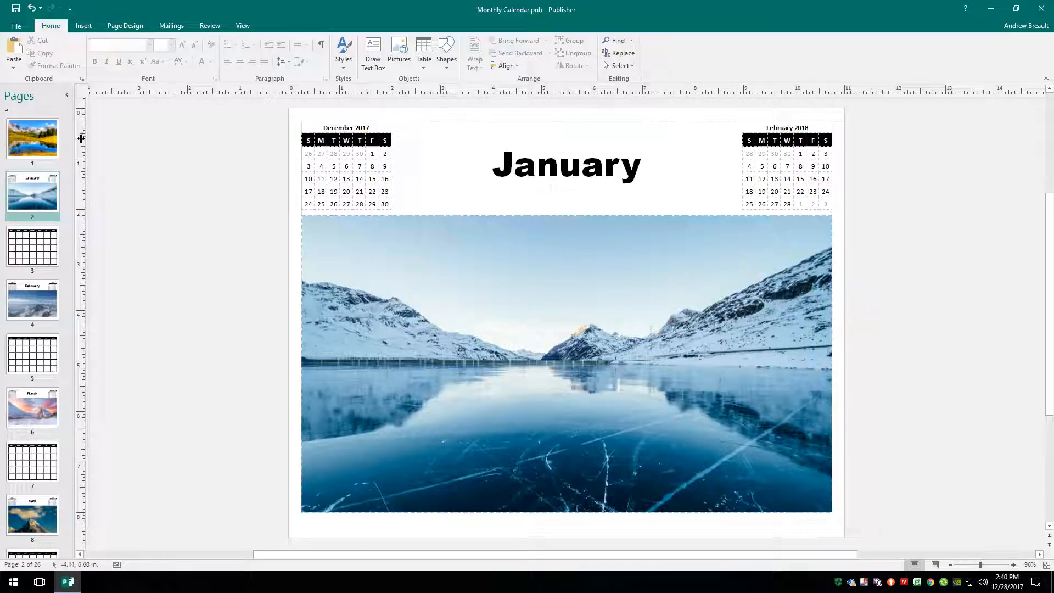
left_click(51, 155)
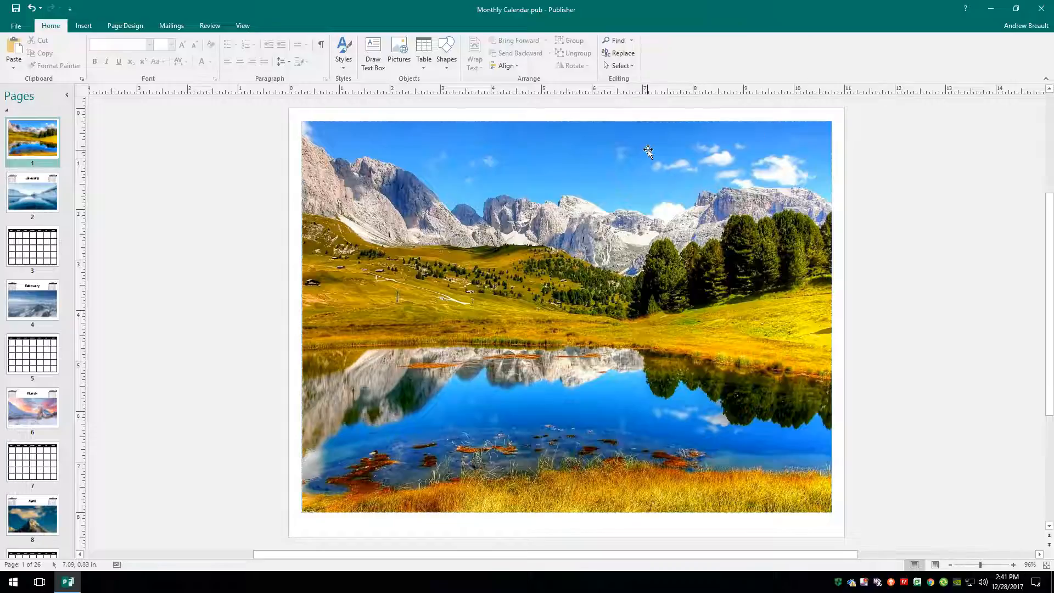
- Save a copy of the calendar as the PDF file Monthly Calendar.pdf in the Monthly Calendar 2018 folder
left_click(16, 26)
left_click(31, 136)
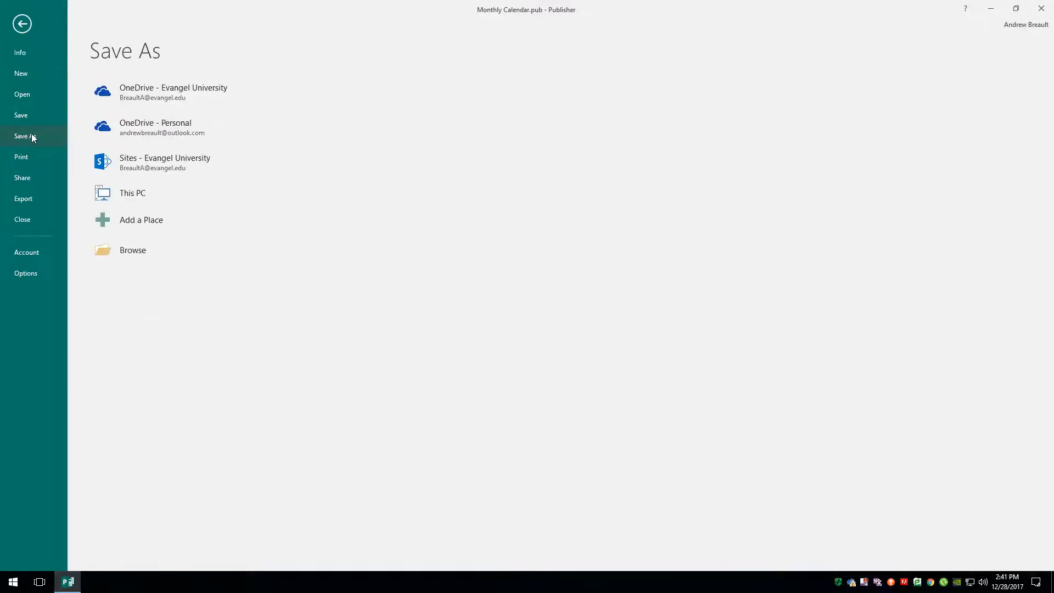
left_click(153, 197)
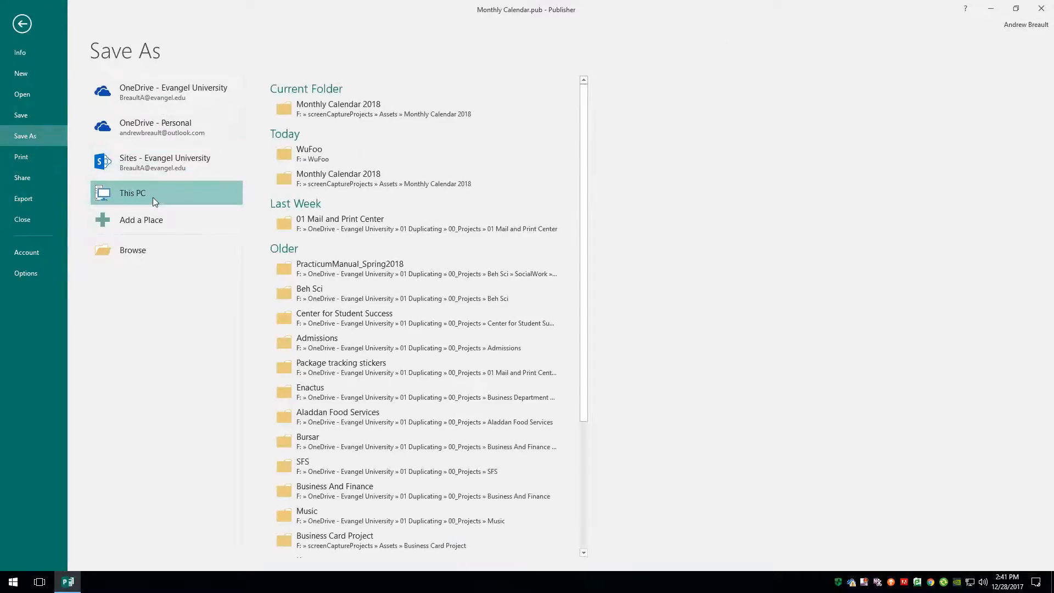
left_click(366, 113)
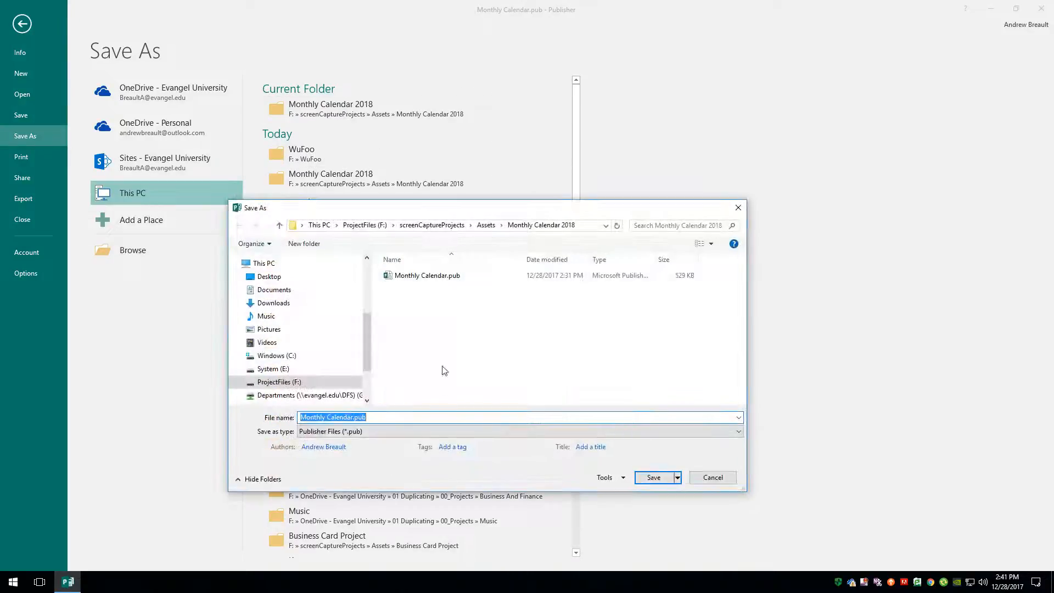
left_click(380, 429)
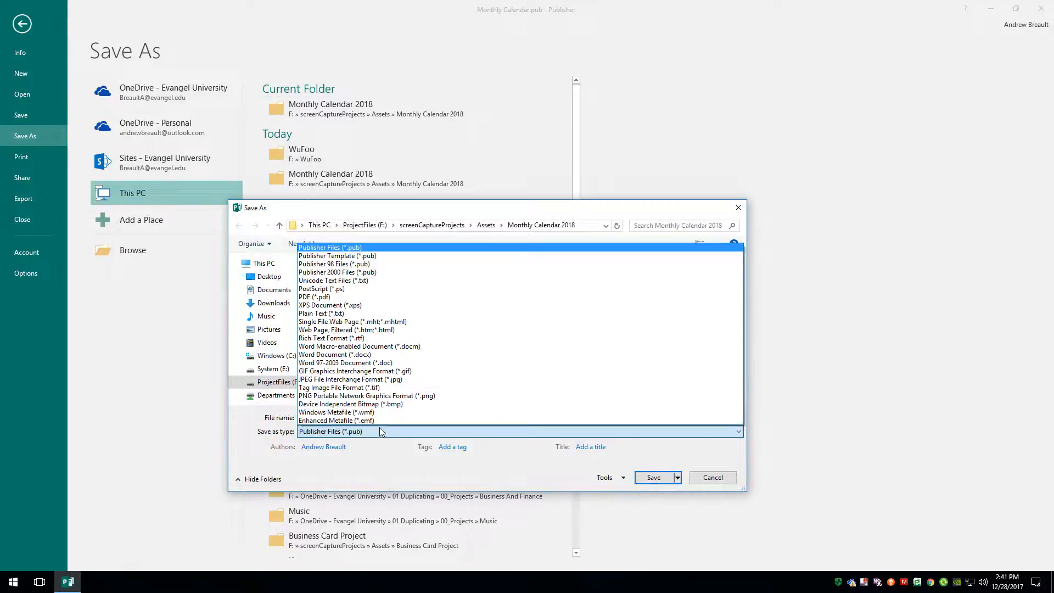
left_click(392, 297)
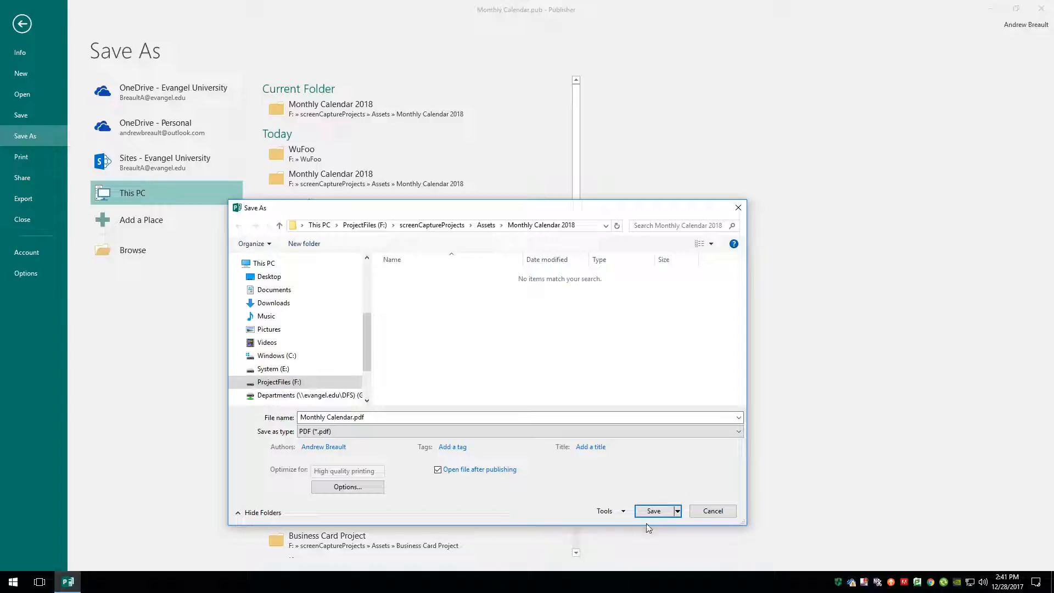
left_click(655, 511)
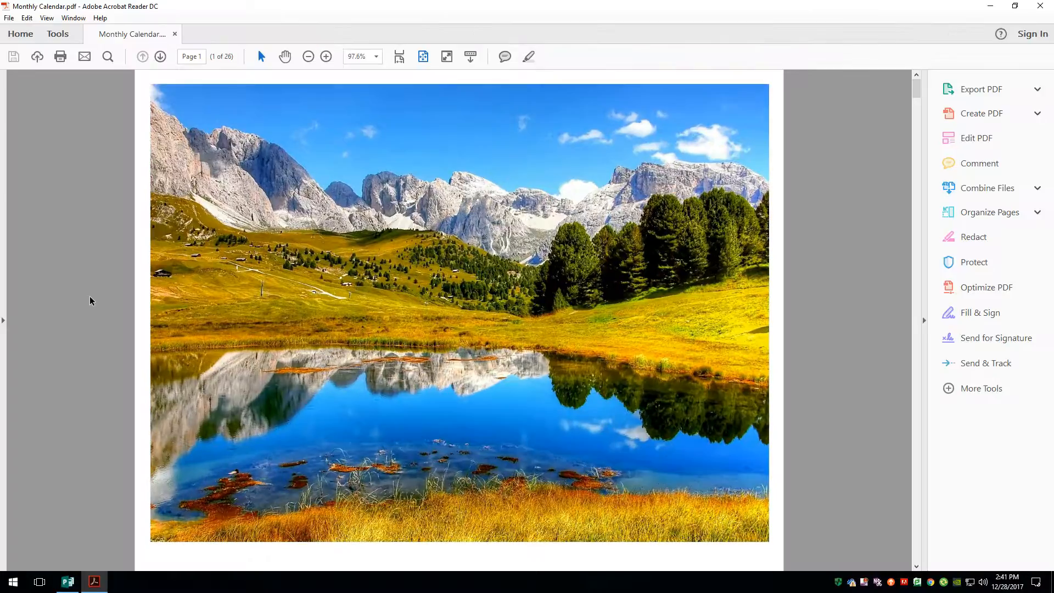
- Look through the exported PDF from the cover to the last page and return to its first page
scroll(78, 314, "down", 9)
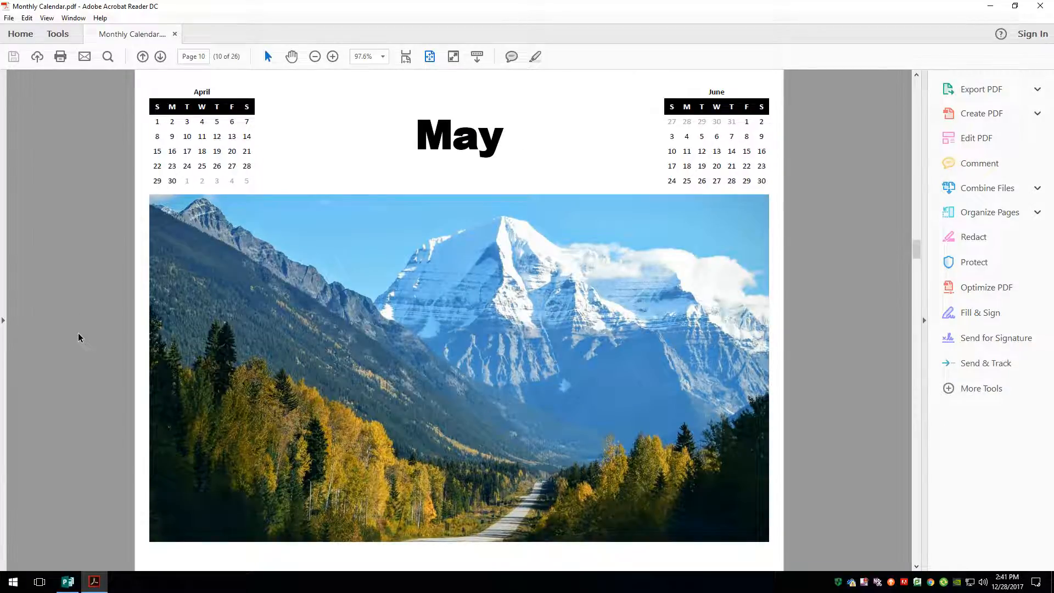
scroll(78, 334, "down", 16)
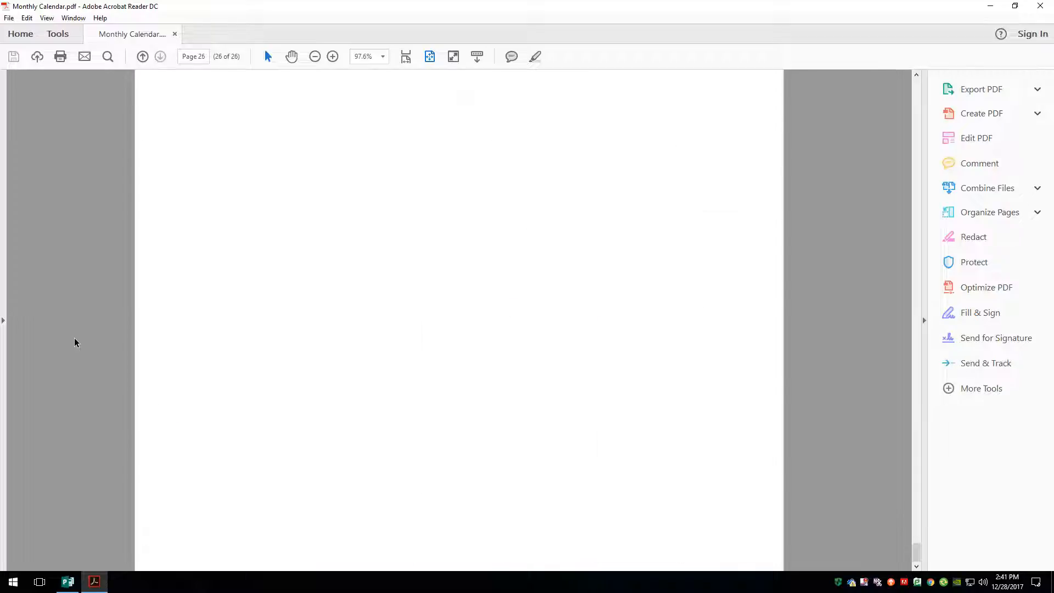
scroll(77, 332, "up", 1)
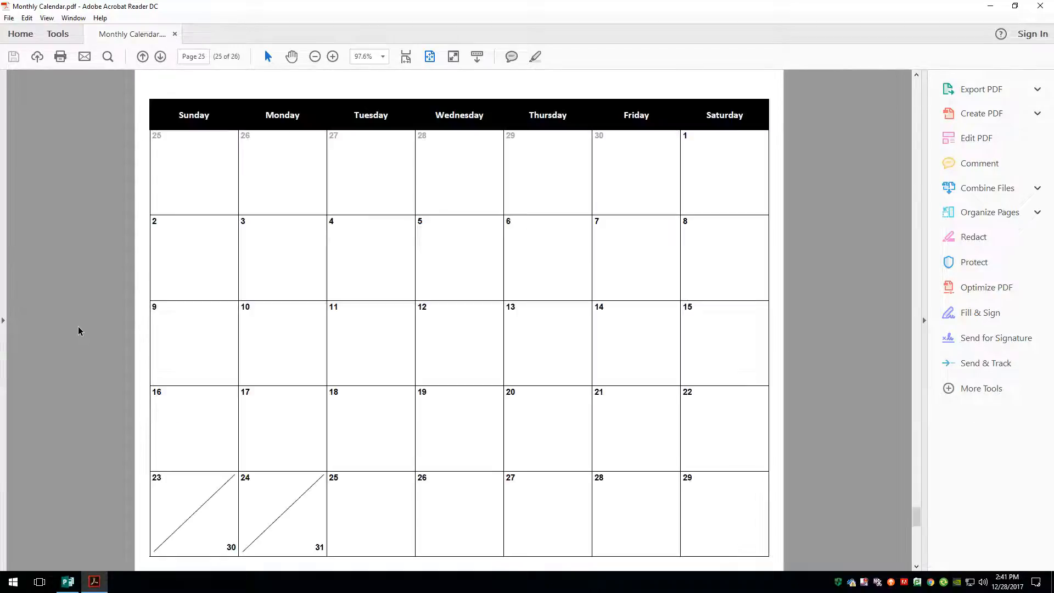
scroll(77, 324, "up", 3)
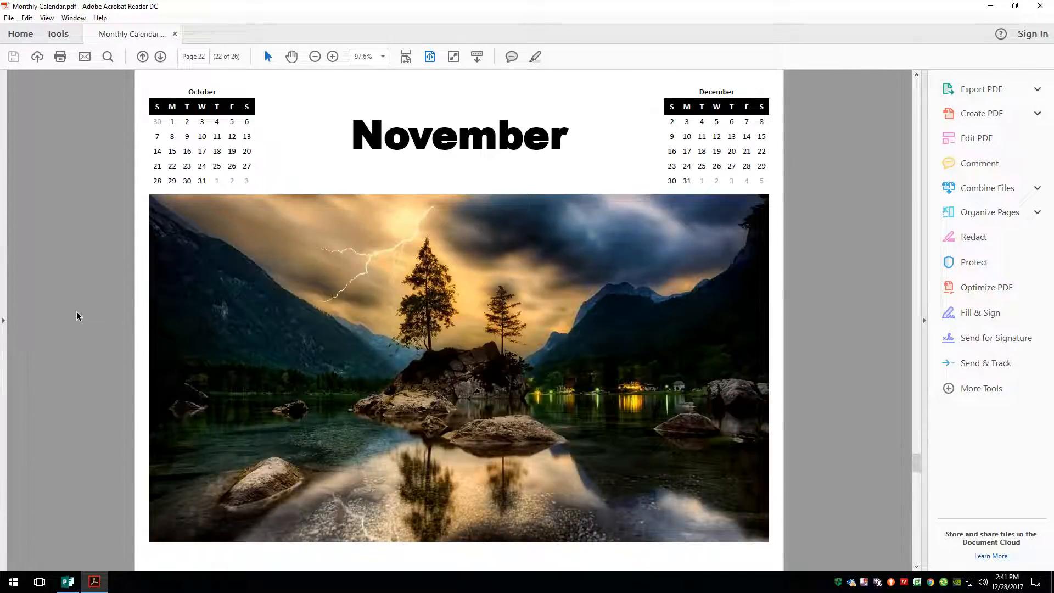
key("Home")
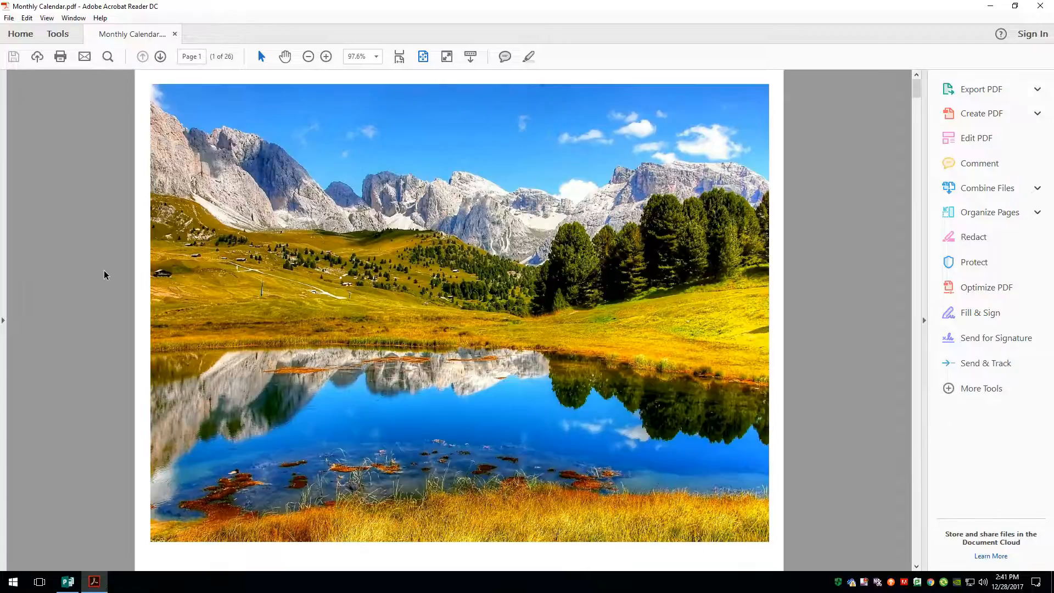
- Start printing the PDF on the \\print01\DU2 printer and set its orientation to Landscape in the printer properties
key("ctrl+p")
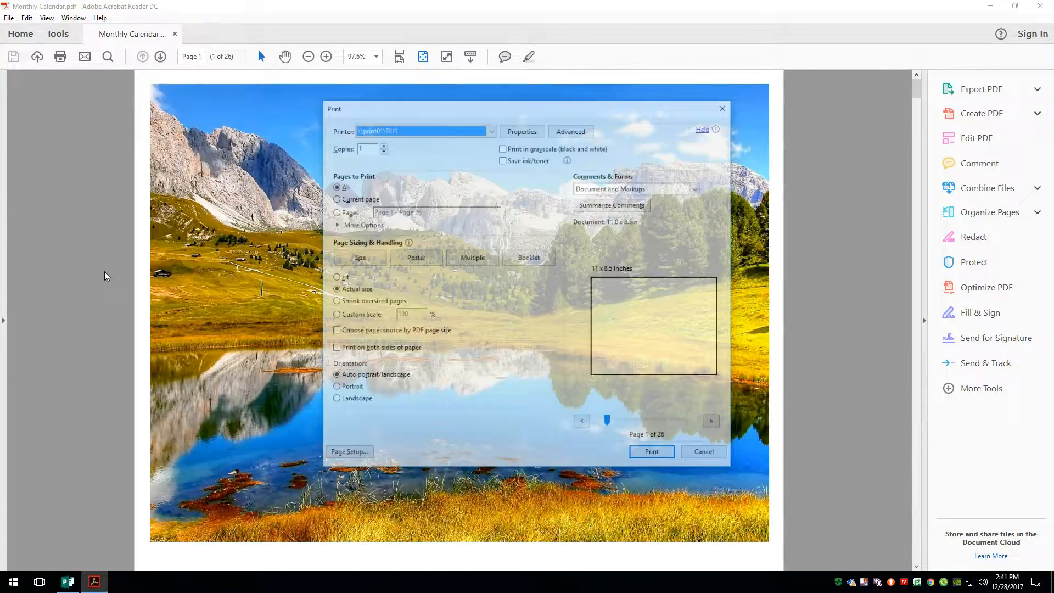
left_click(492, 131)
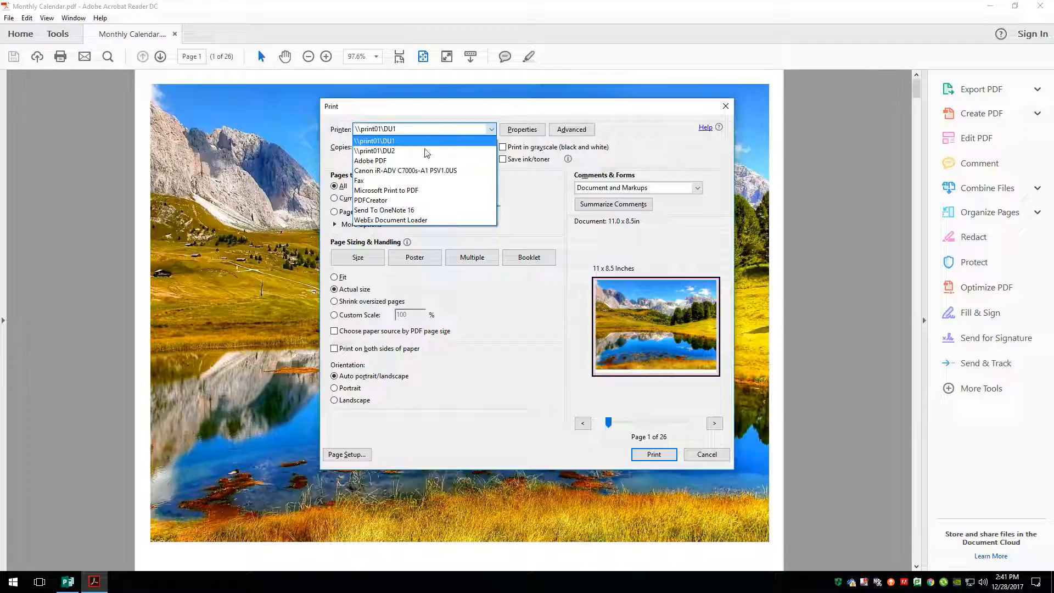
left_click(423, 152)
left_click(526, 129)
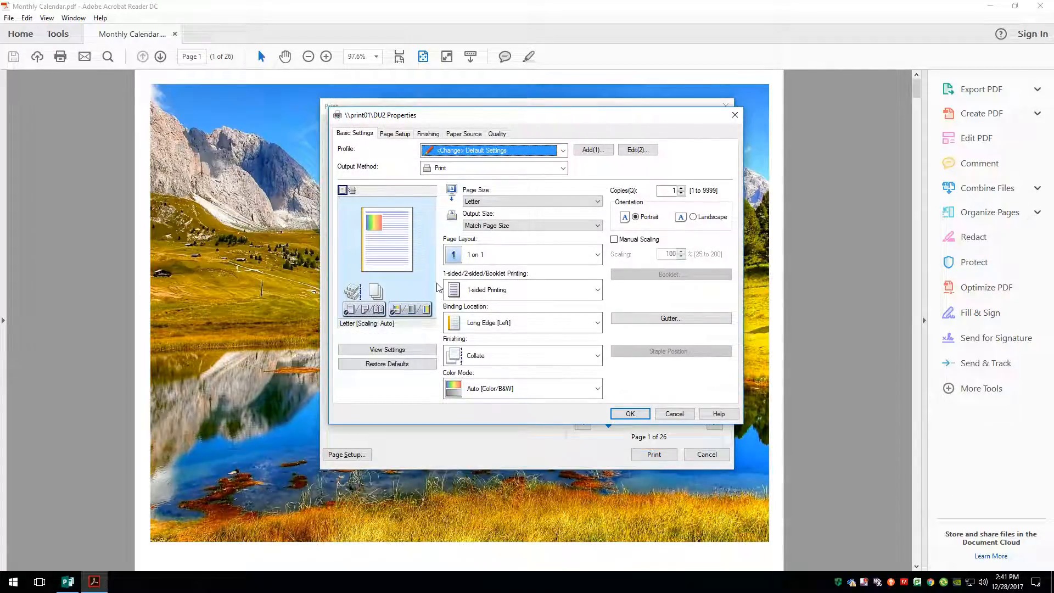
left_click(693, 217)
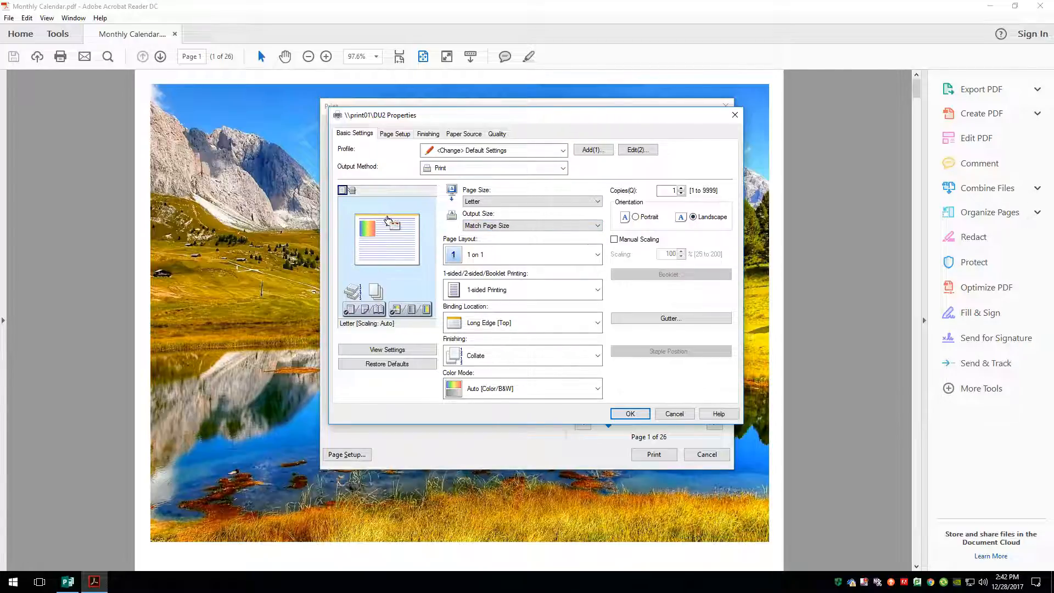
- Set the output size to 11x17 and the sided-printing option to Booklet Printing
left_click(527, 227)
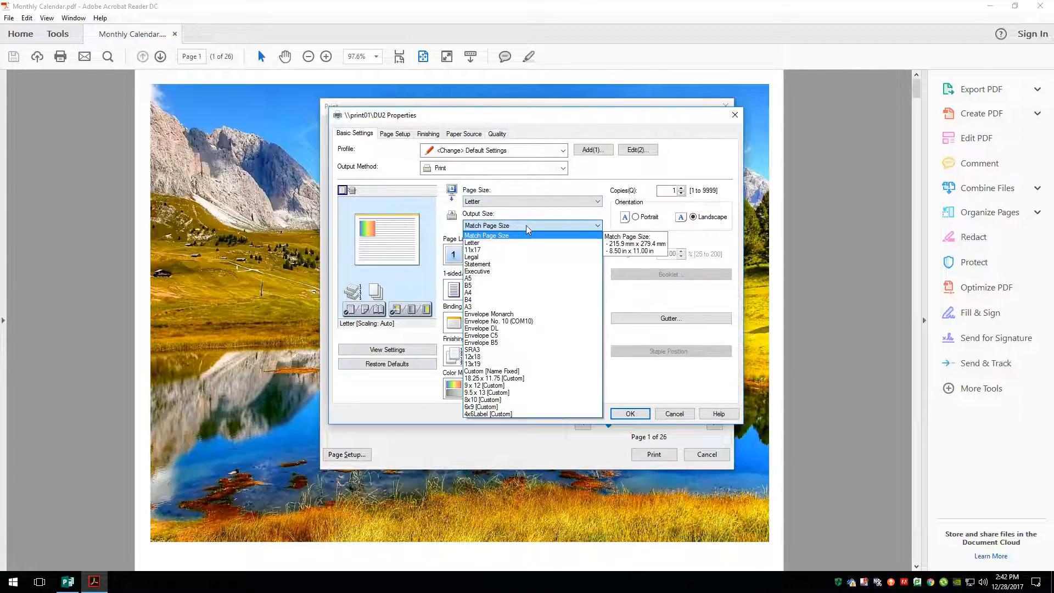
left_click(510, 251)
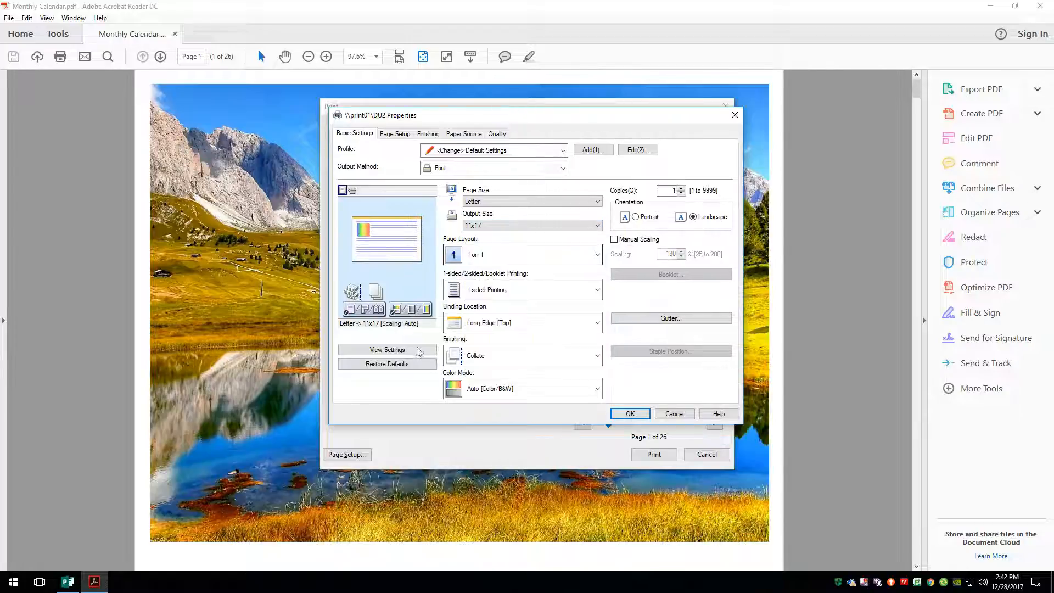
left_click(373, 314)
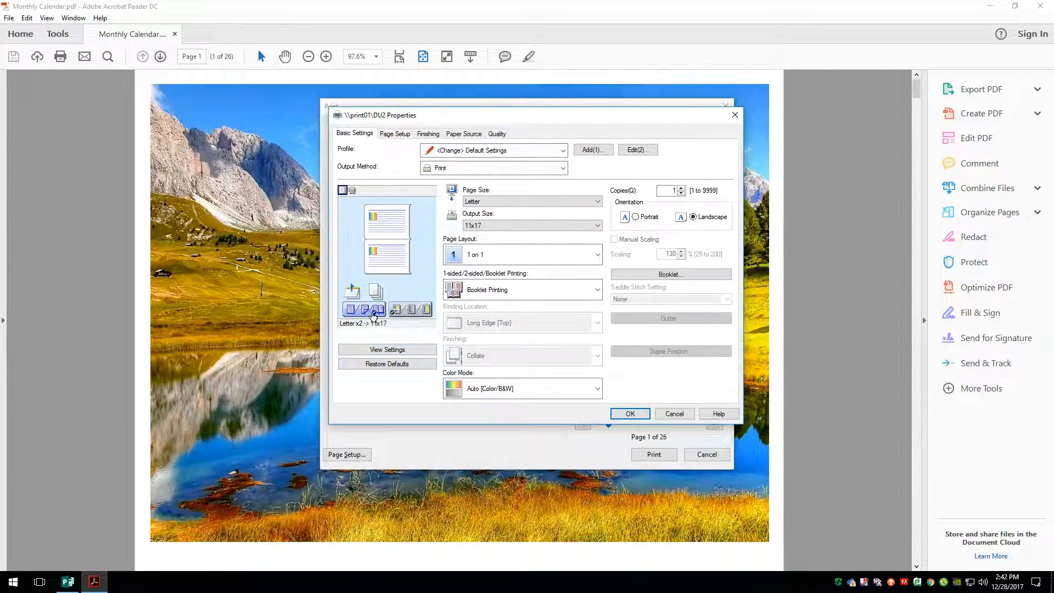